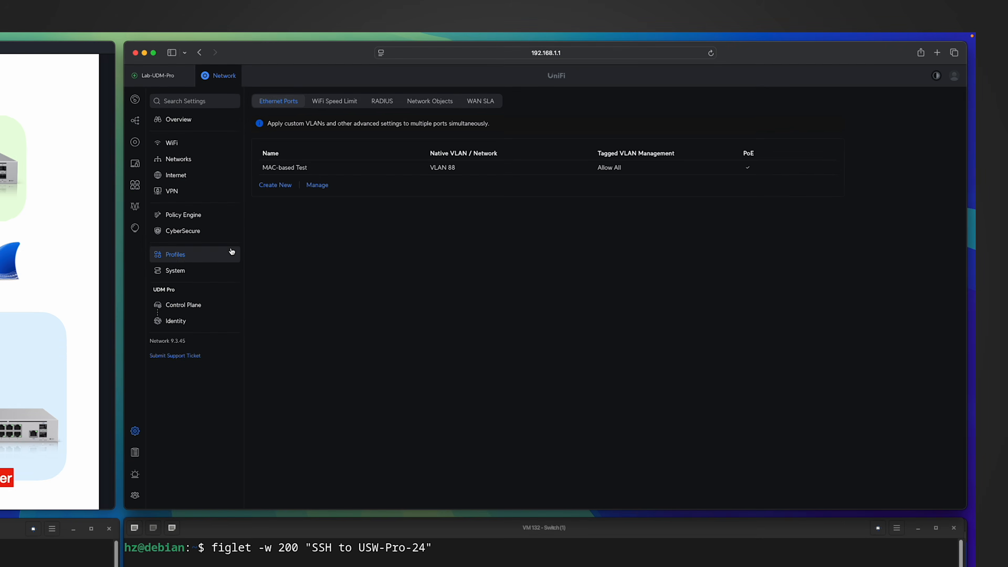
# Go to the RADIUS profiles list and open the Default profile's side panel.
pyautogui.click(373, 103)
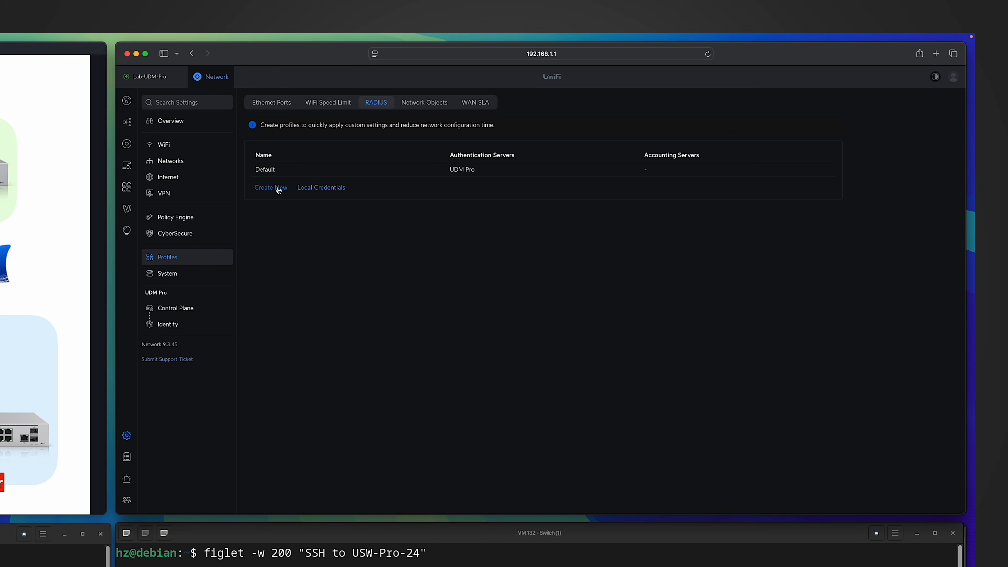
pyautogui.click(283, 171)
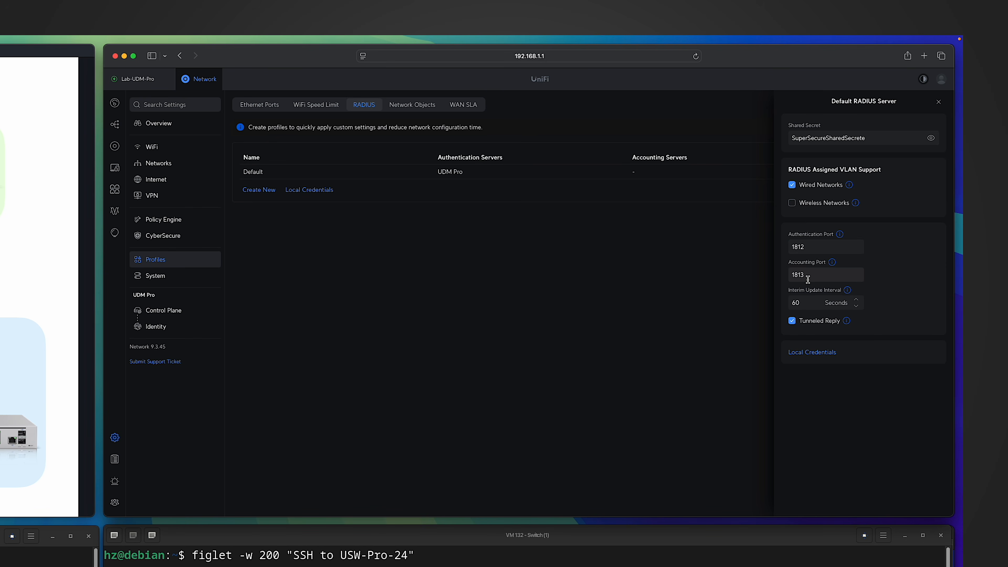
# Set the interim update interval to 3600, apply it, and return to the RADIUS profiles list.
pyautogui.doubleClick(796, 303)
pyautogui.write('3600')
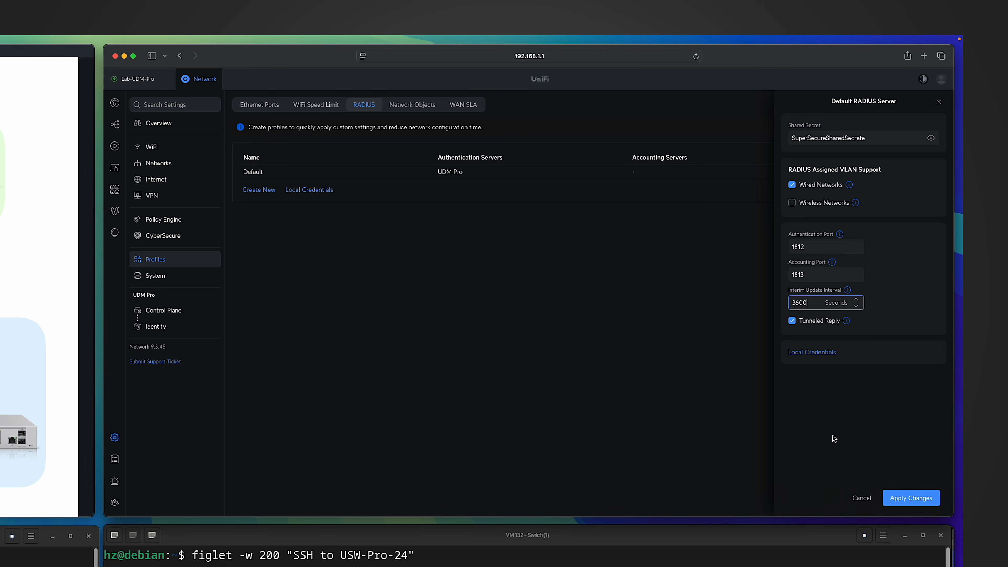
pyautogui.click(898, 498)
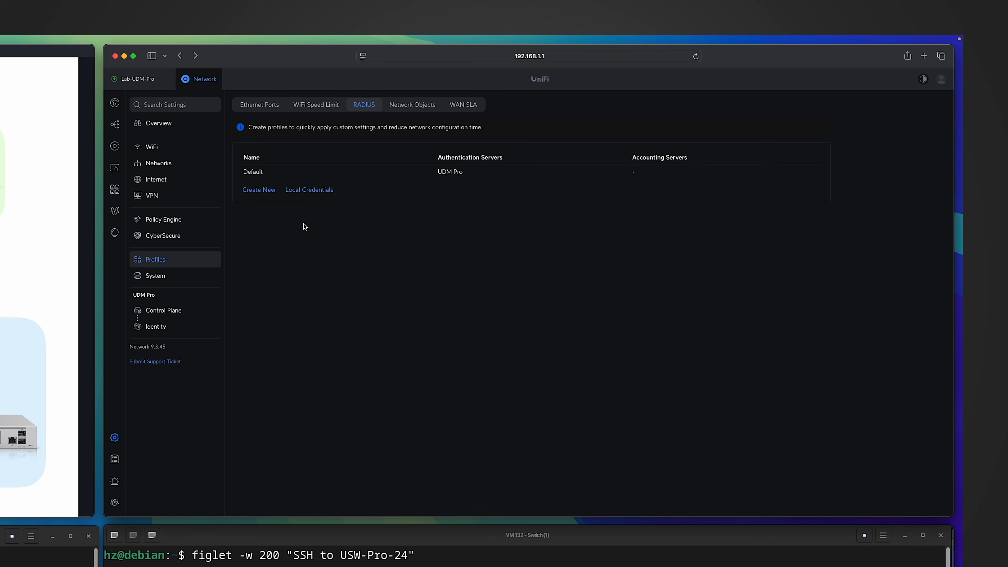
pyautogui.click(306, 191)
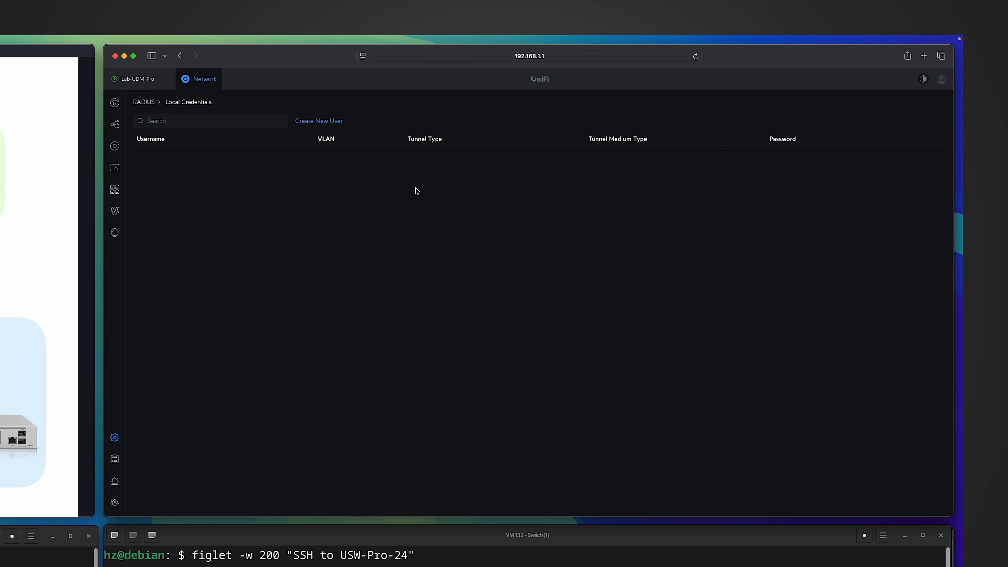
pyautogui.click(180, 56)
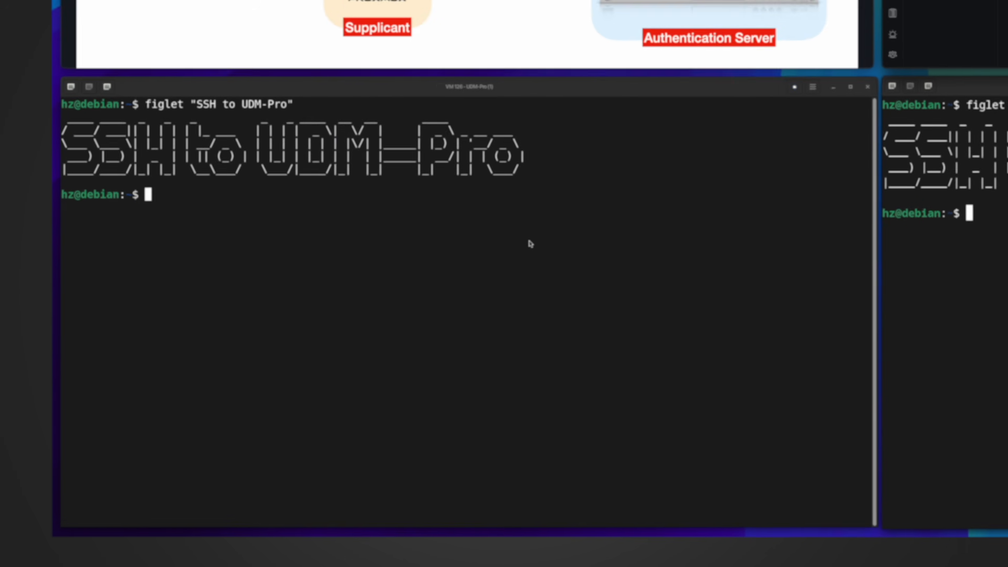
# SSH into the UDM-Pro at 192.168.1.1 as root with the root password.
pyautogui.write('ssh root@192.168.1.1')
pyautogui.press('Return')
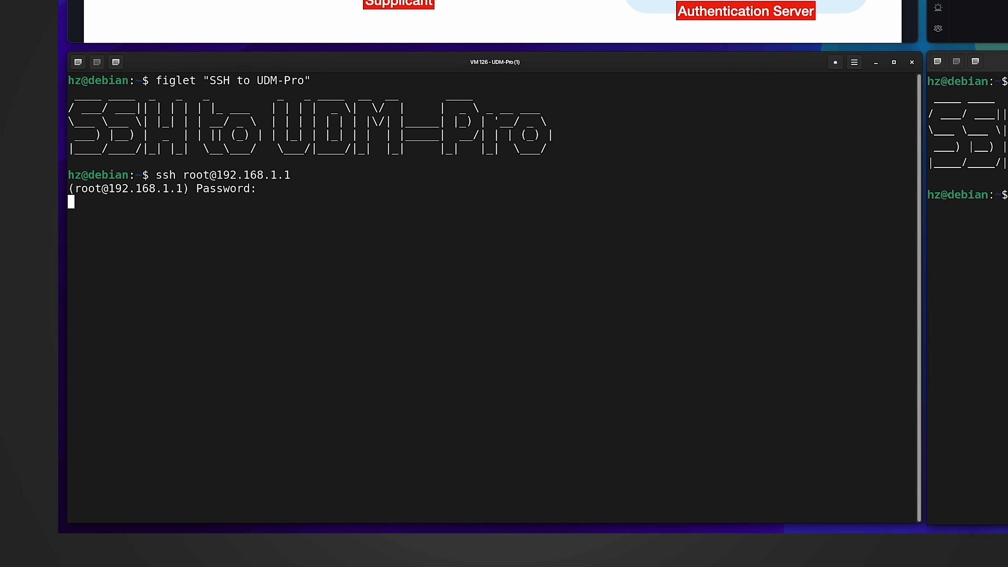
pyautogui.press('Return')
# Run ps aux | grep radius to check for a running radius process.
pyautogui.write('ps aux | grep radius')
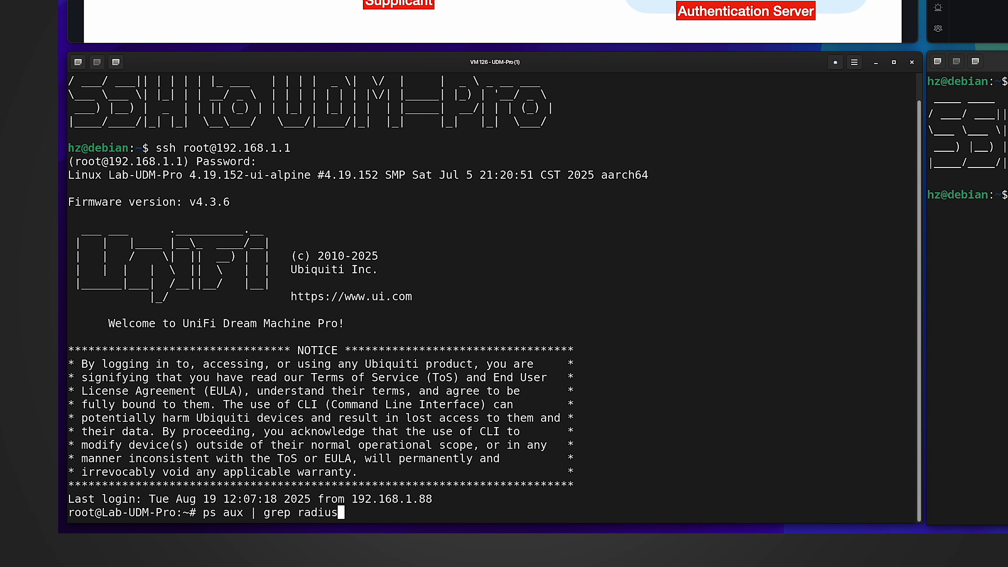
pyautogui.press('Return')
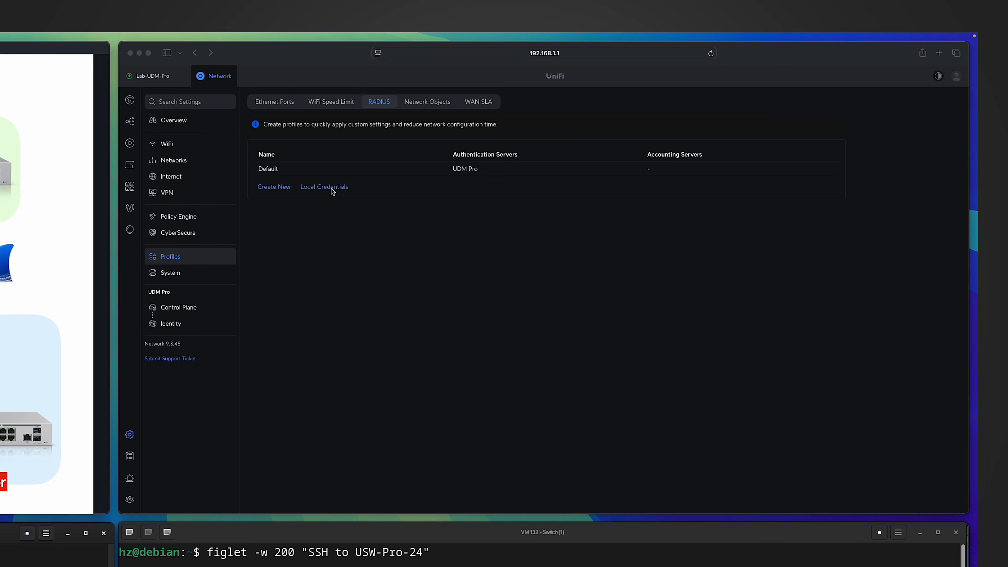
# Create a Local Credentials user with VLAN ID 88 and tunnel type 13 - Virtual LANs.
pyautogui.click(328, 189)
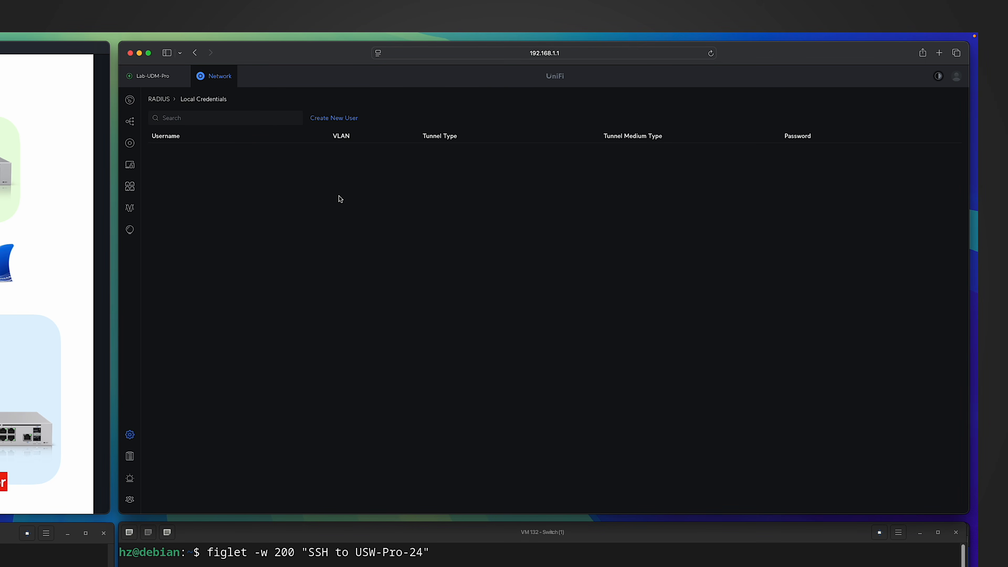
pyautogui.click(323, 118)
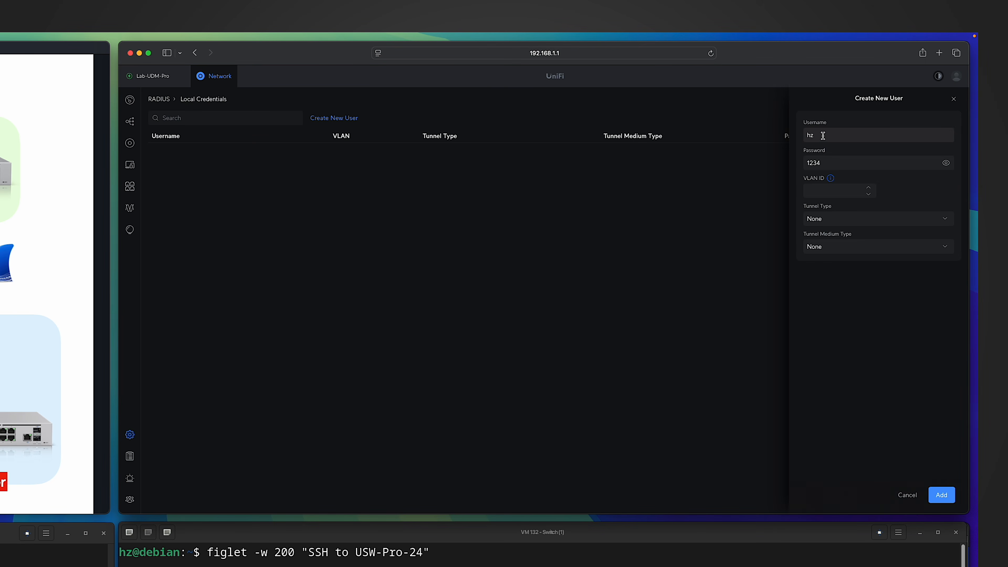
pyautogui.click(830, 191)
pyautogui.write('88')
pyautogui.click(833, 261)
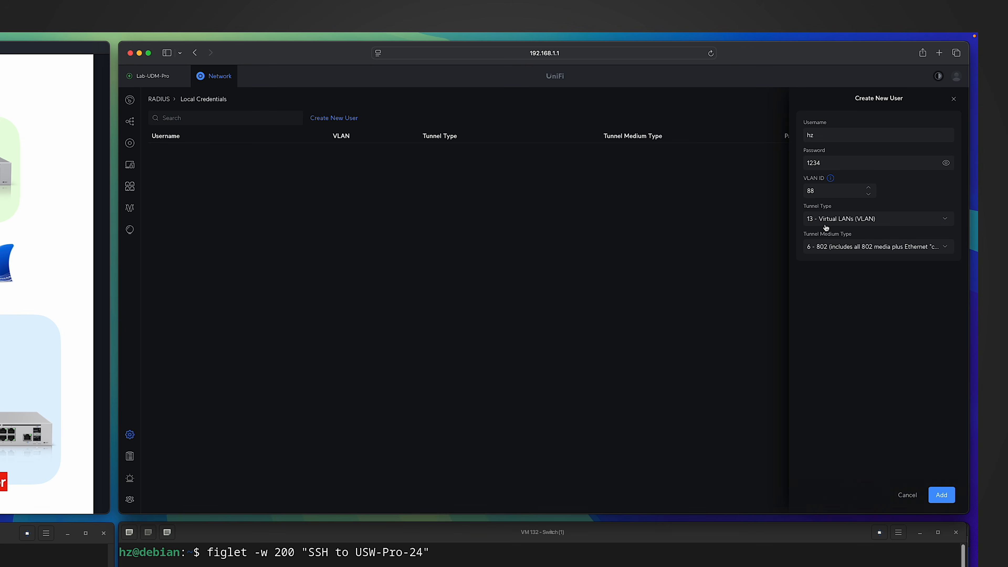
pyautogui.click(873, 221)
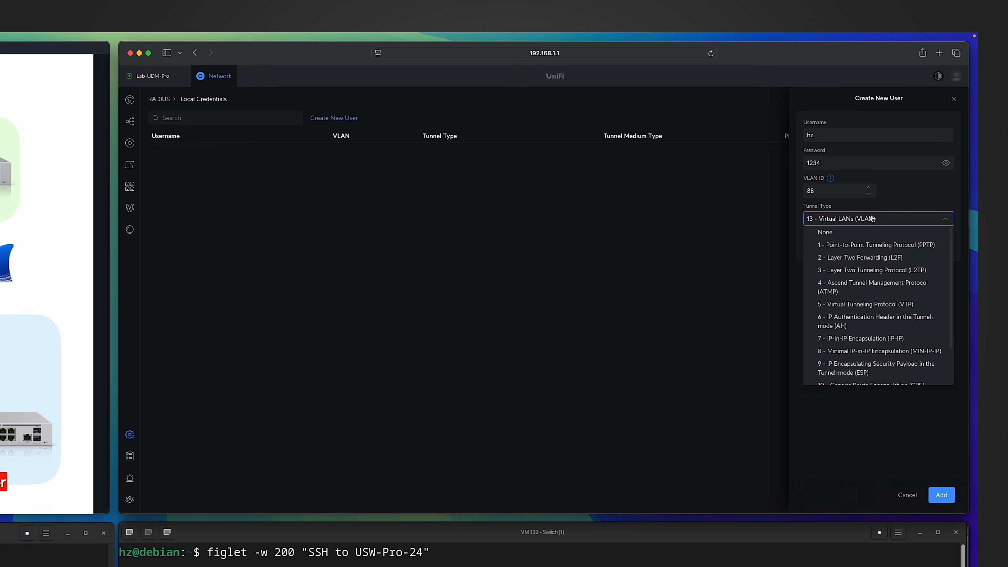
pyautogui.click(873, 219)
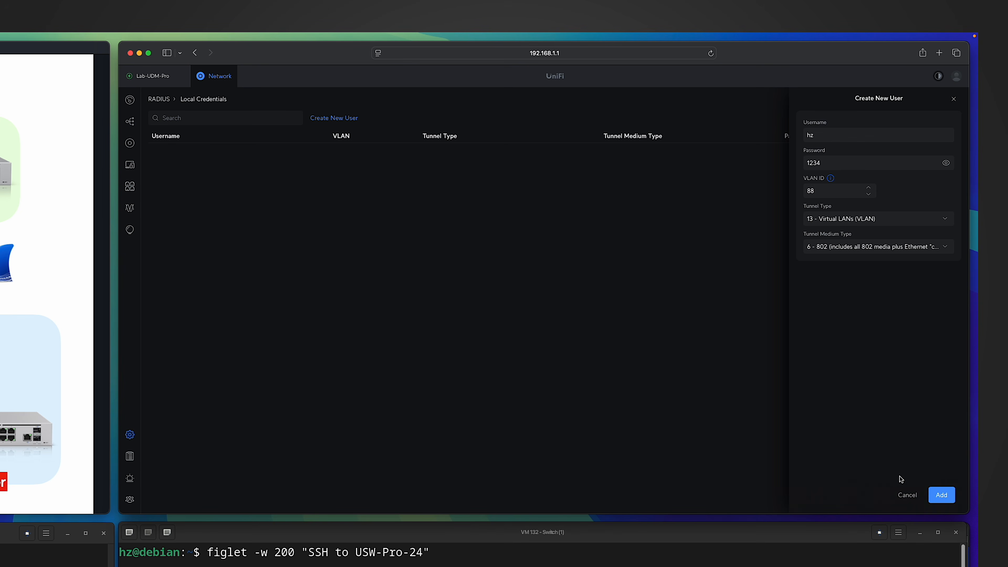
pyautogui.click(941, 494)
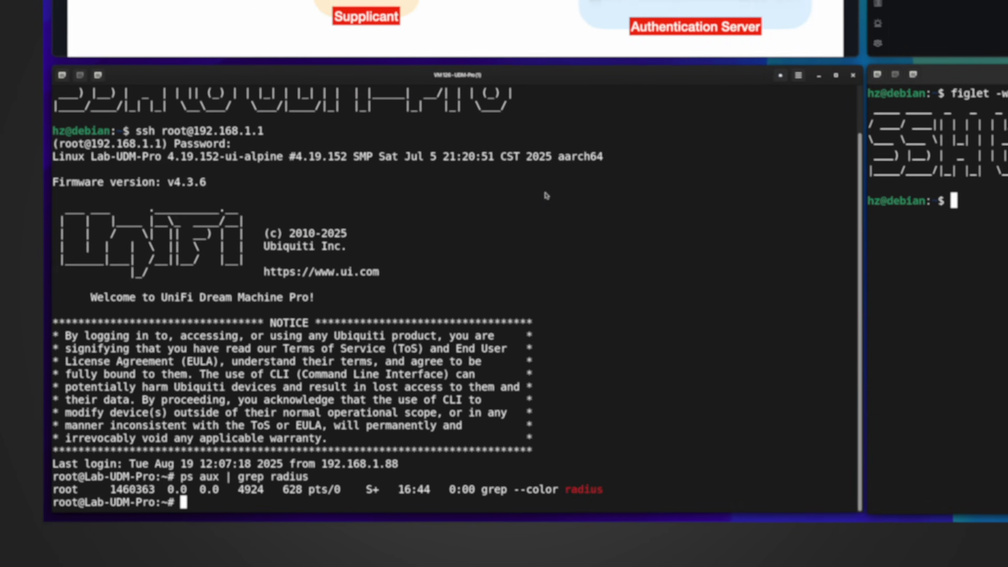
# Rerun ps aux | grep radius and select the /usr/sbin/freeradius path in its output.
pyautogui.press('Up')
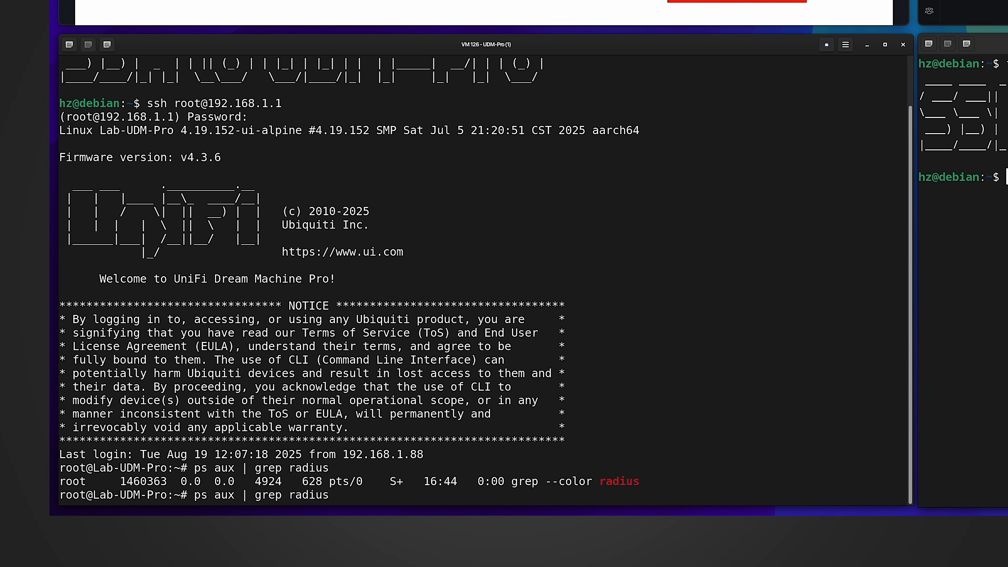
pyautogui.press('Return')
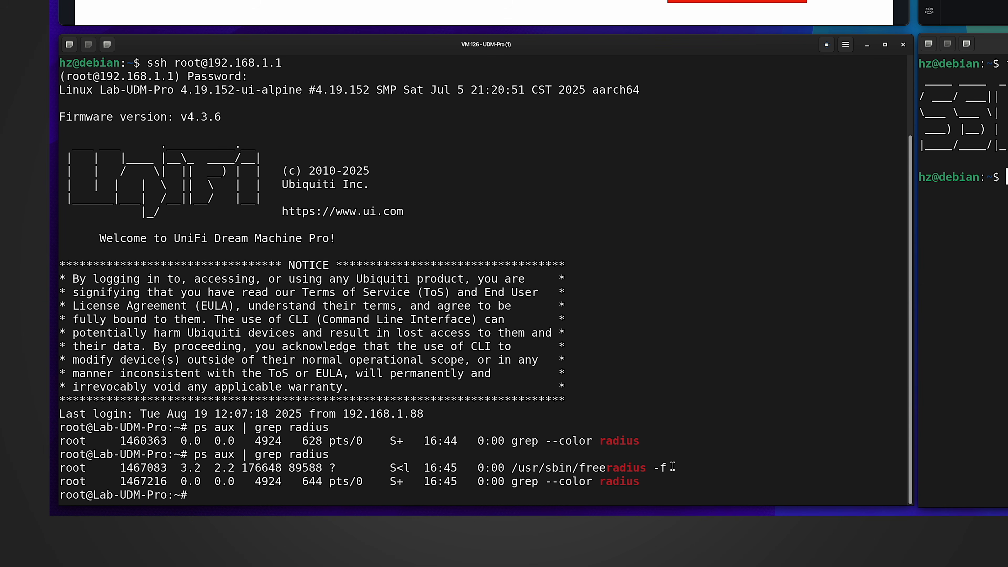
pyautogui.moveTo(671, 468); pyautogui.dragTo(484, 463)
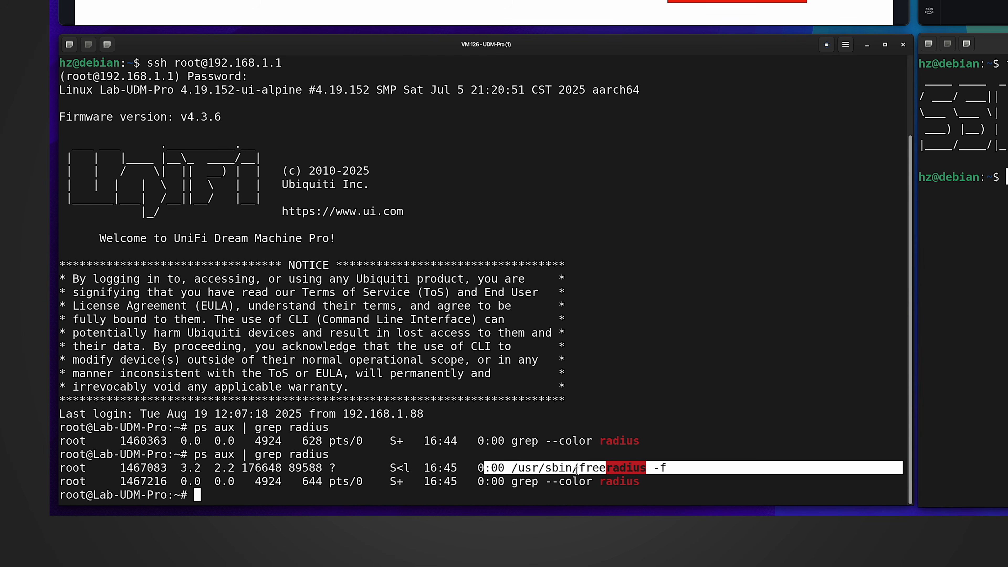
pyautogui.click(593, 468)
pyautogui.doubleClick(593, 469)
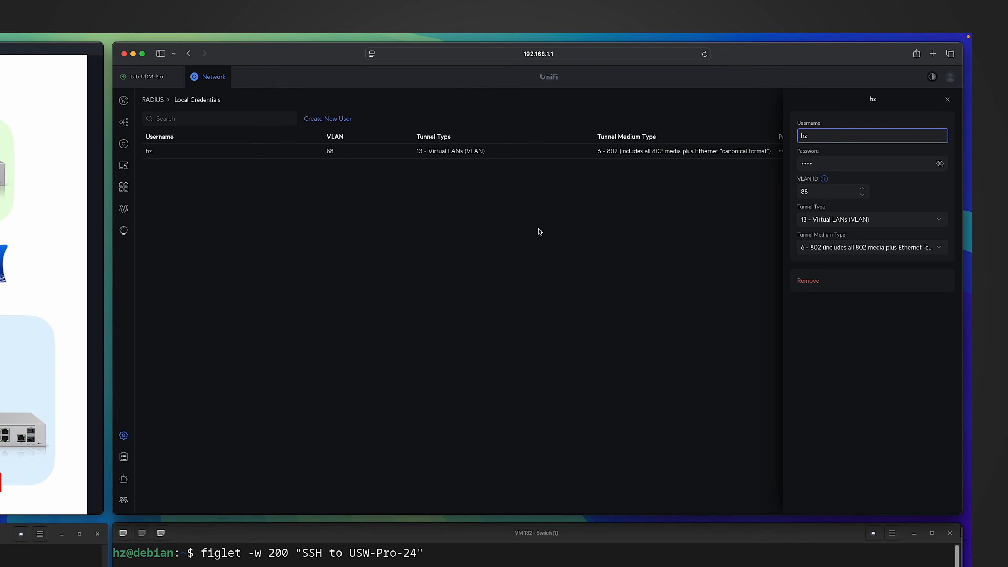
# Create another local RADIUS user with VLAN ID 66 and add it.
pyautogui.click(332, 118)
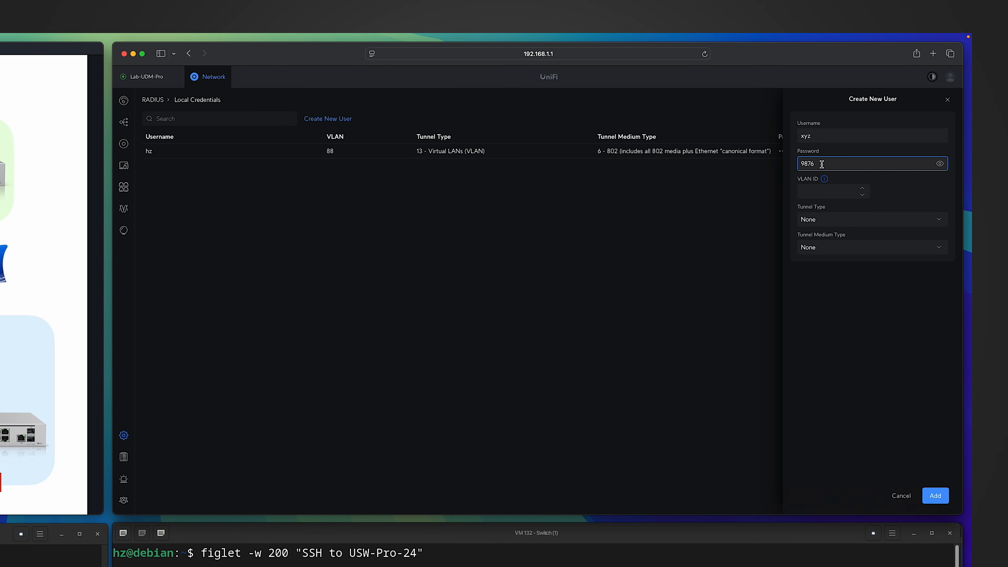
pyautogui.click(829, 196)
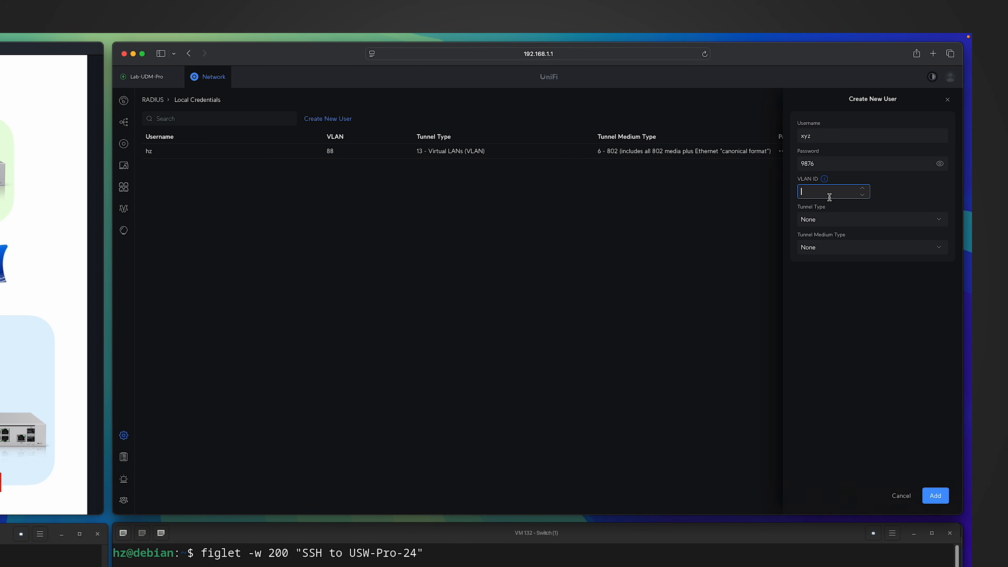
pyautogui.write('66')
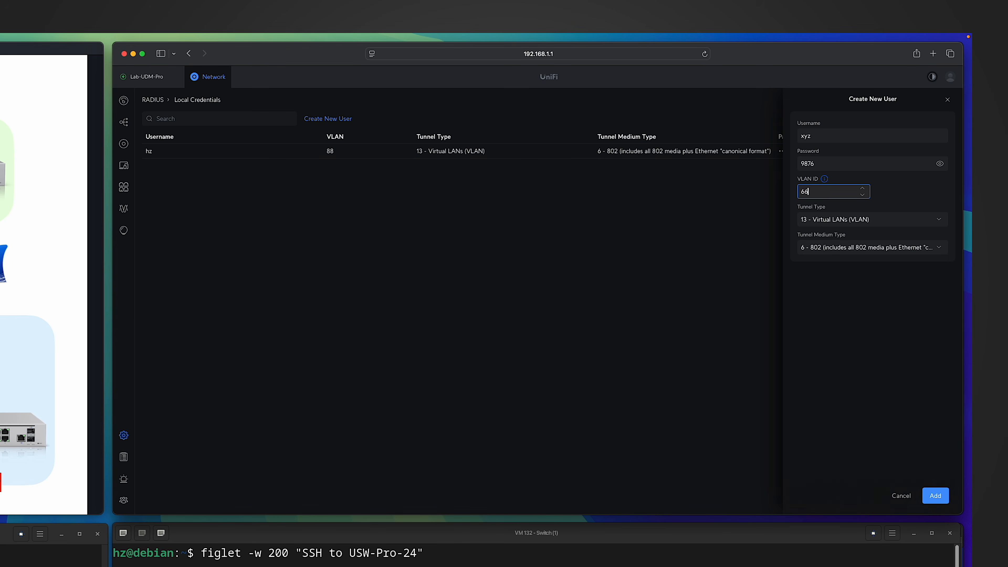
pyautogui.click(641, 213)
pyautogui.click(935, 495)
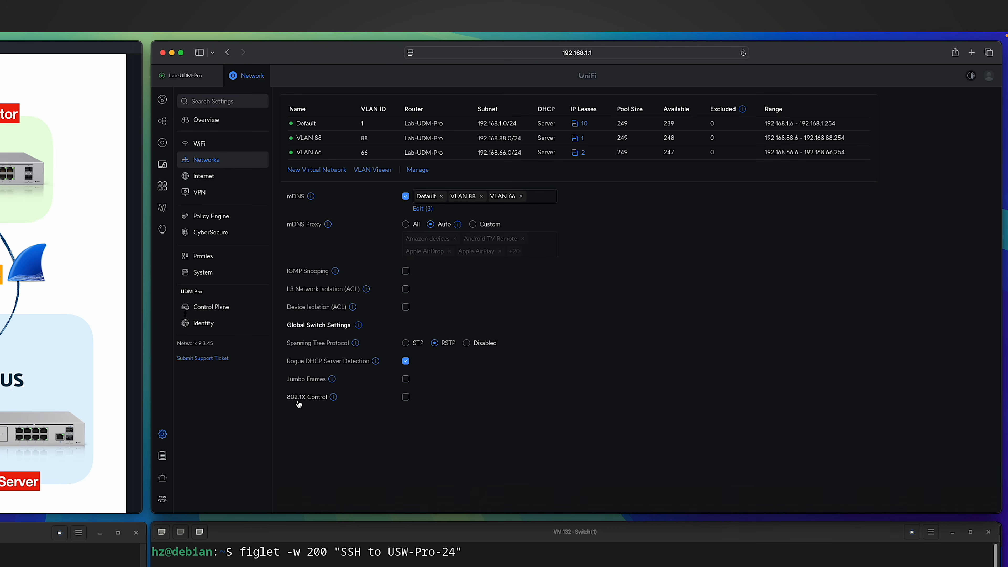
pyautogui.click(406, 397)
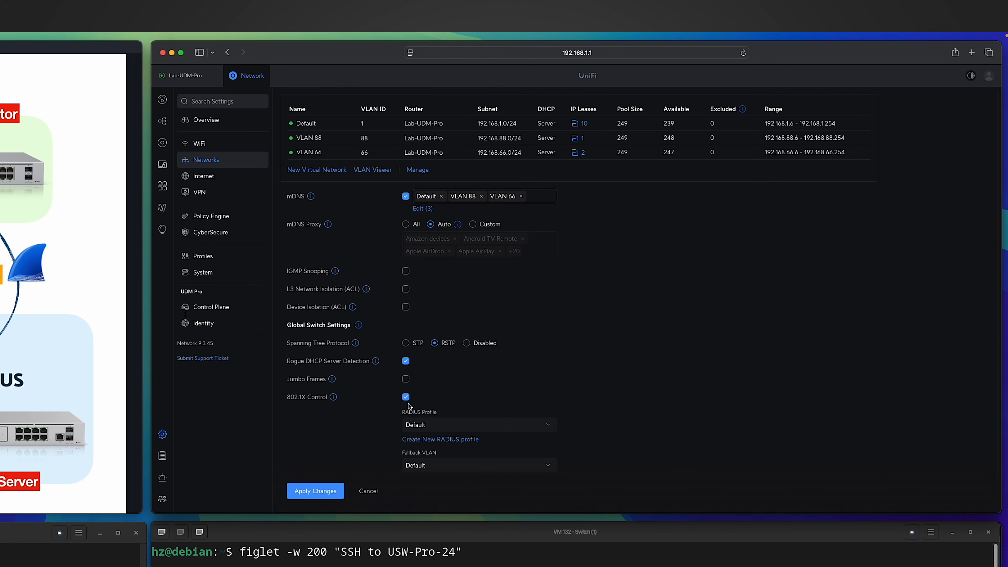
pyautogui.click(448, 425)
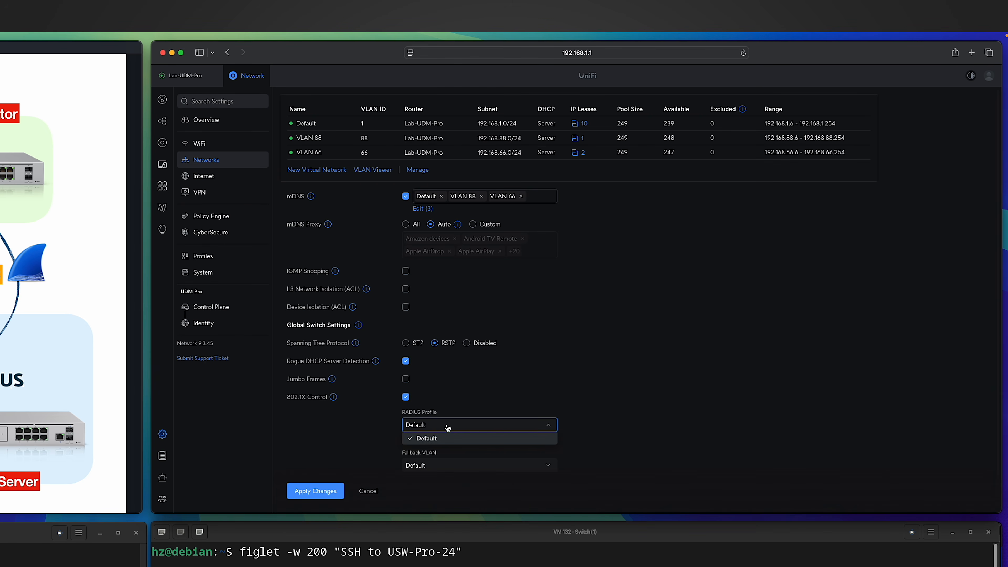
pyautogui.click(667, 431)
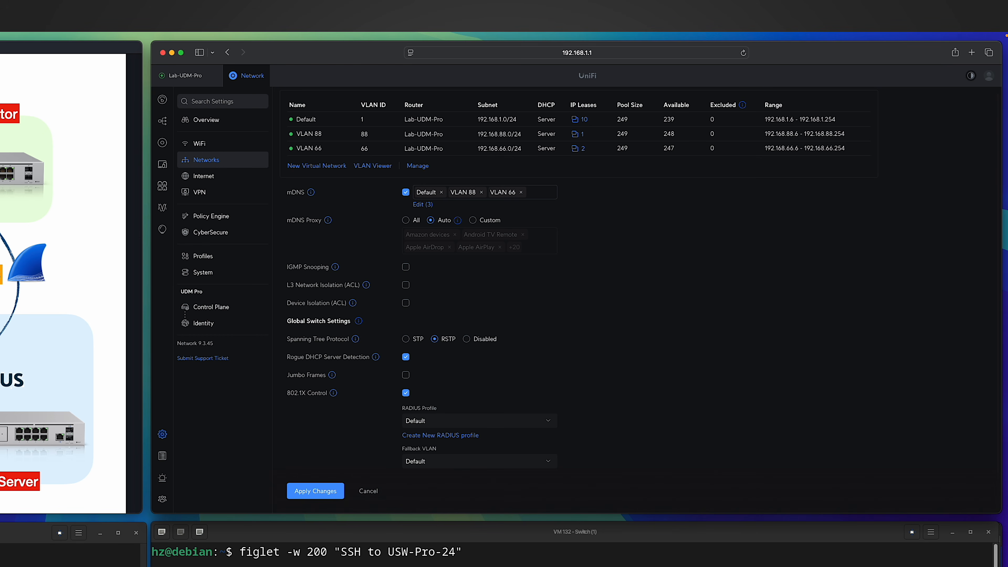
pyautogui.click(363, 492)
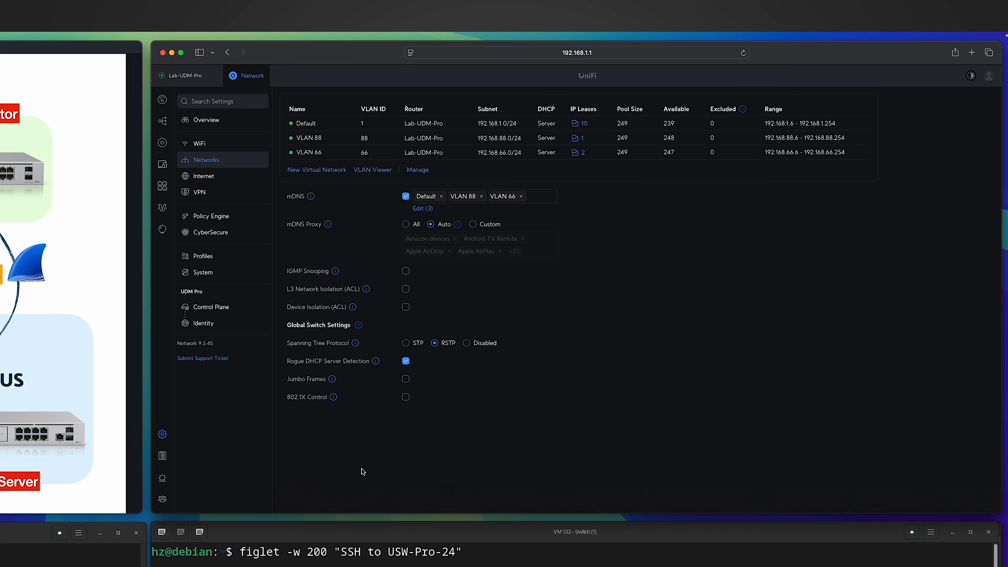
# Enable 802.1X Control on USW Pro 24 with the Default RADIUS profile, apply, and view its Overview.
pyautogui.click(163, 144)
pyautogui.click(234, 182)
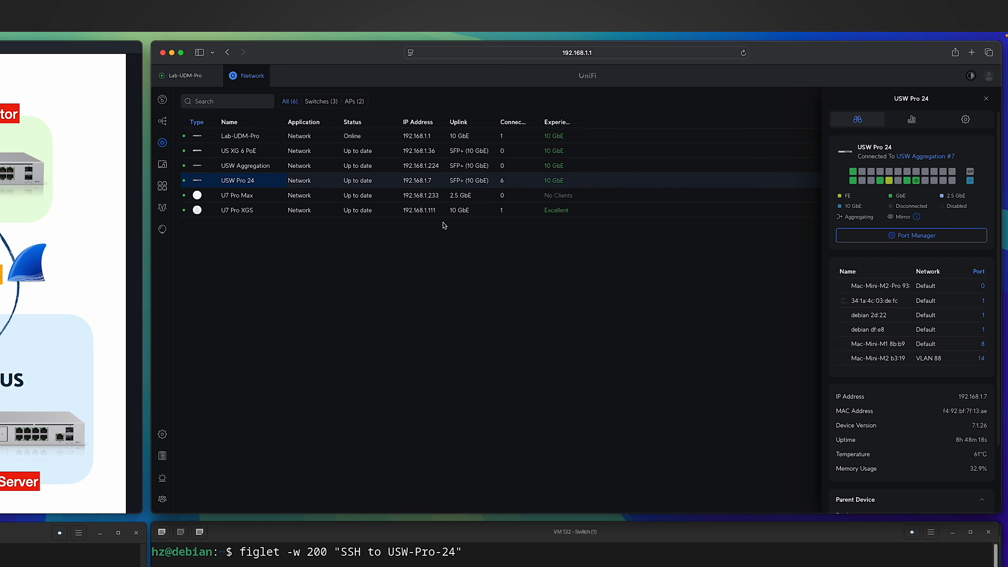
pyautogui.click(965, 119)
pyautogui.scroll(-3, 847, 225)
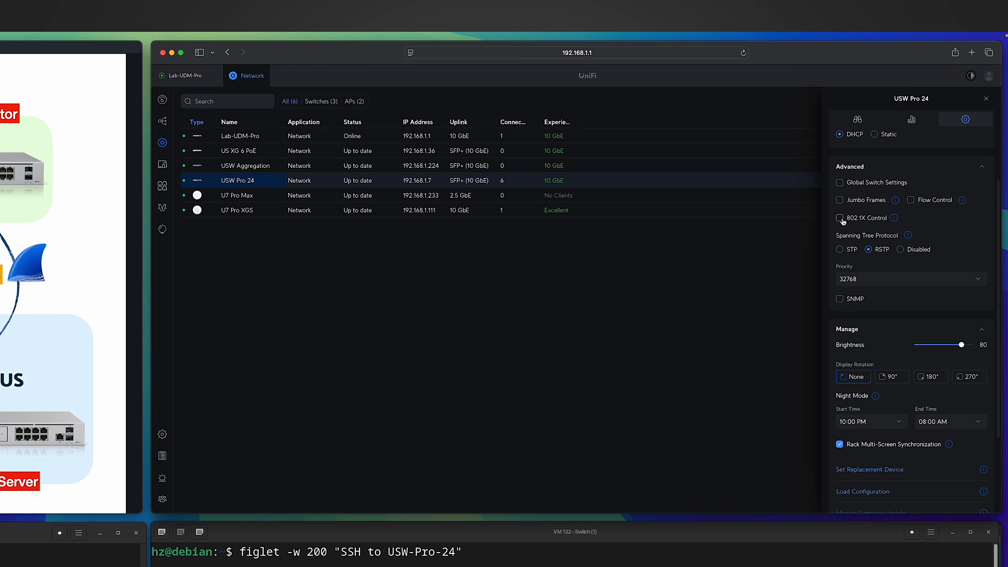
pyautogui.click(842, 219)
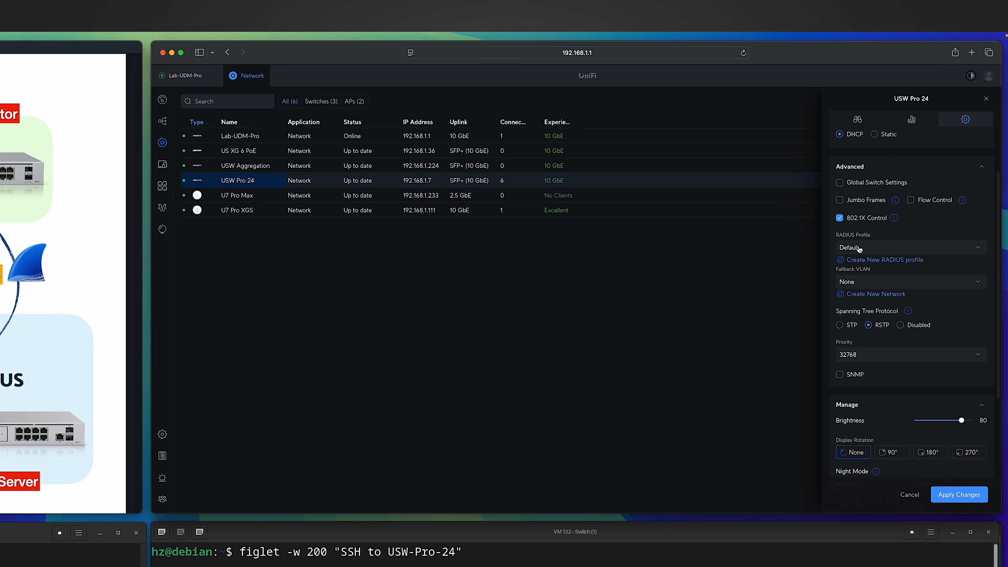
pyautogui.click(958, 494)
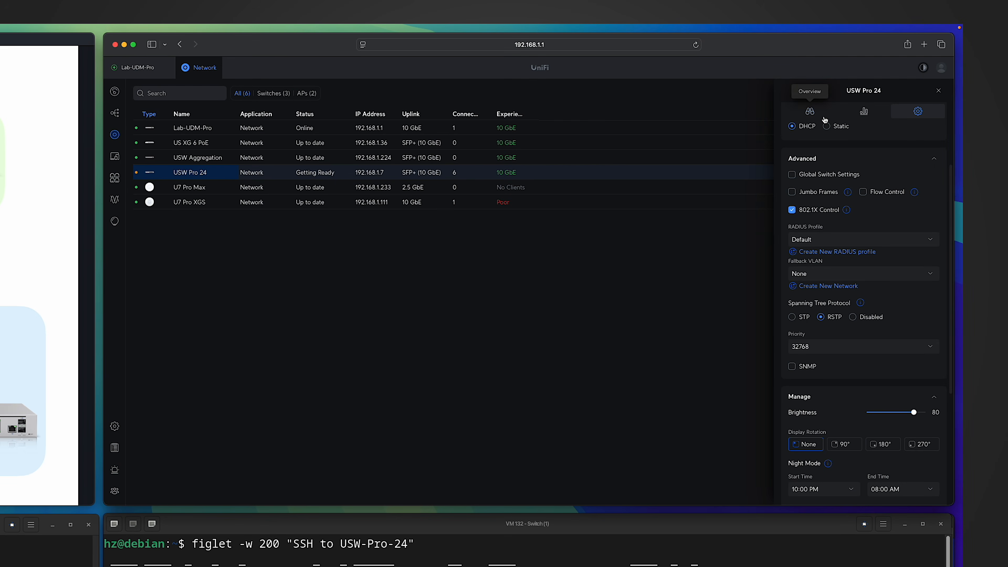
pyautogui.click(814, 114)
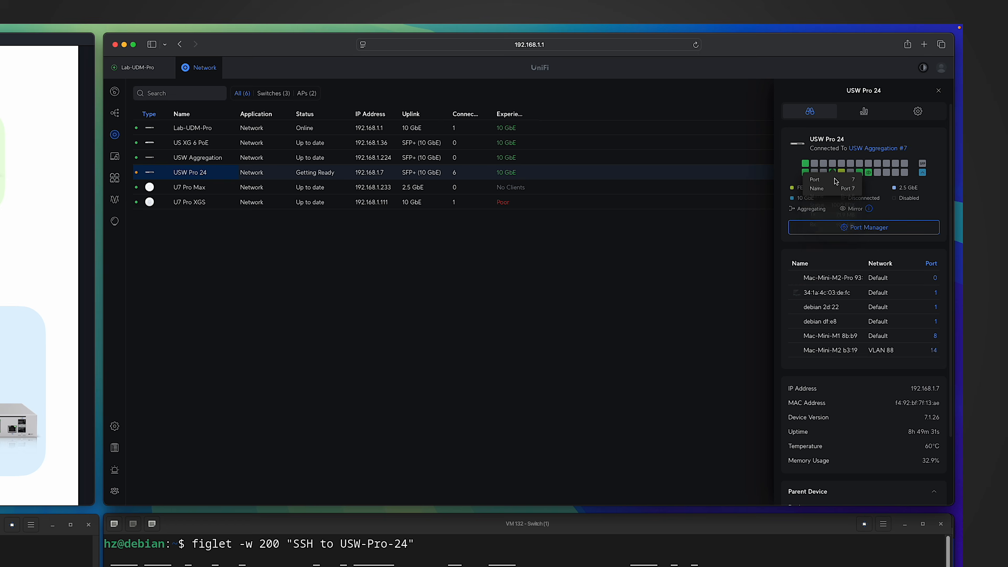
# In Port Manager, set port 8 to Manual advanced mode with 802.1X Control Auto, and apply.
pyautogui.click(867, 233)
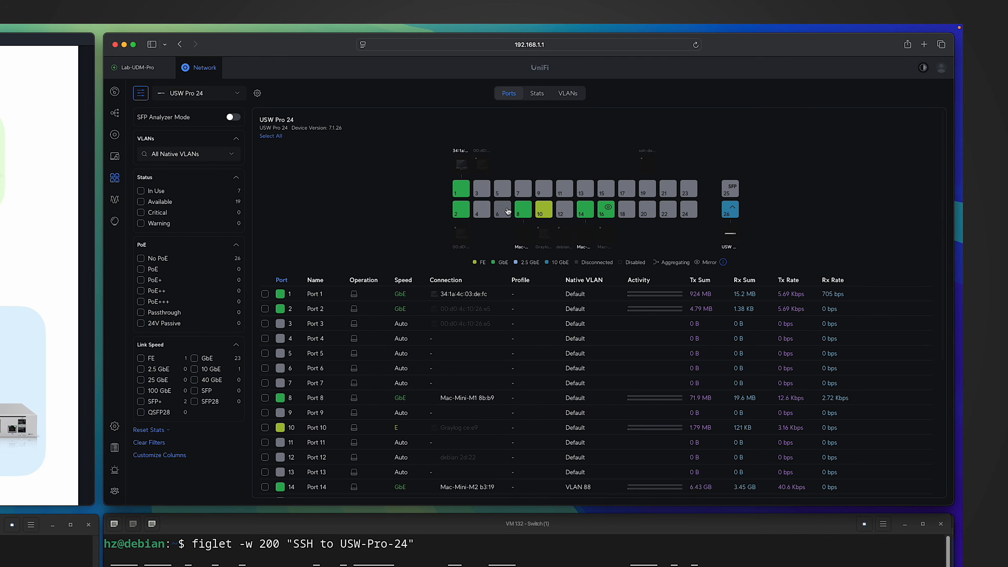
pyautogui.click(523, 212)
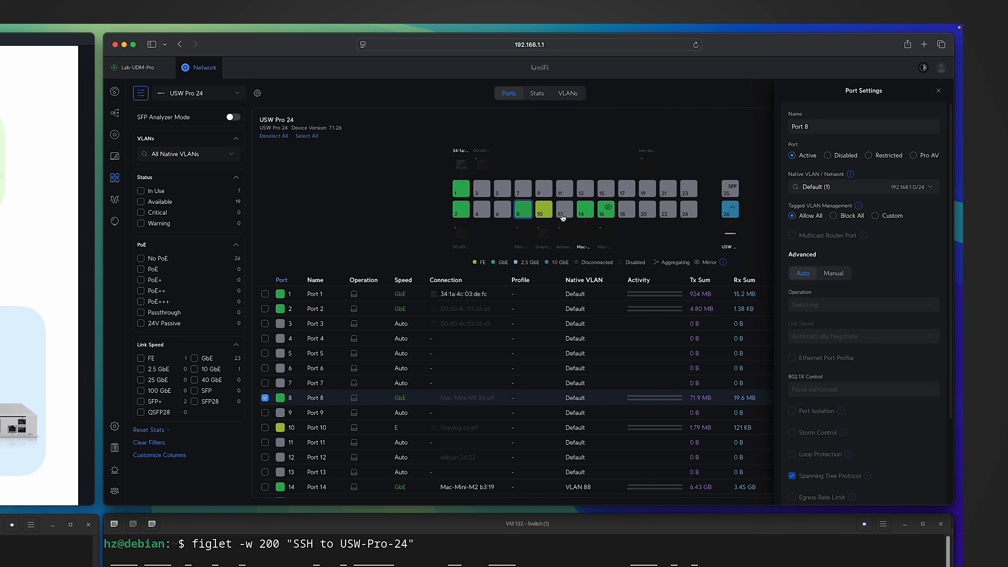
pyautogui.click(834, 274)
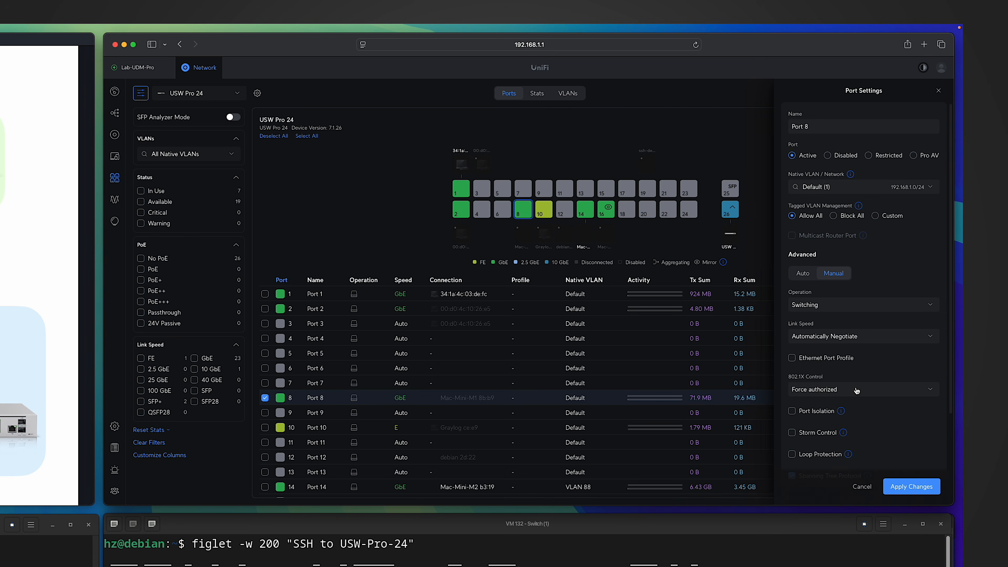
pyautogui.click(813, 391)
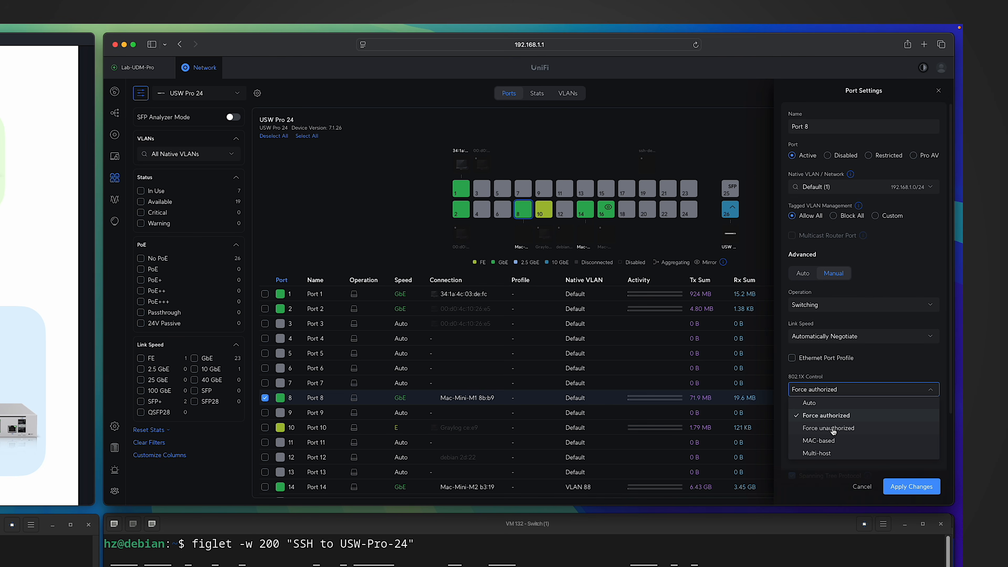
pyautogui.click(809, 404)
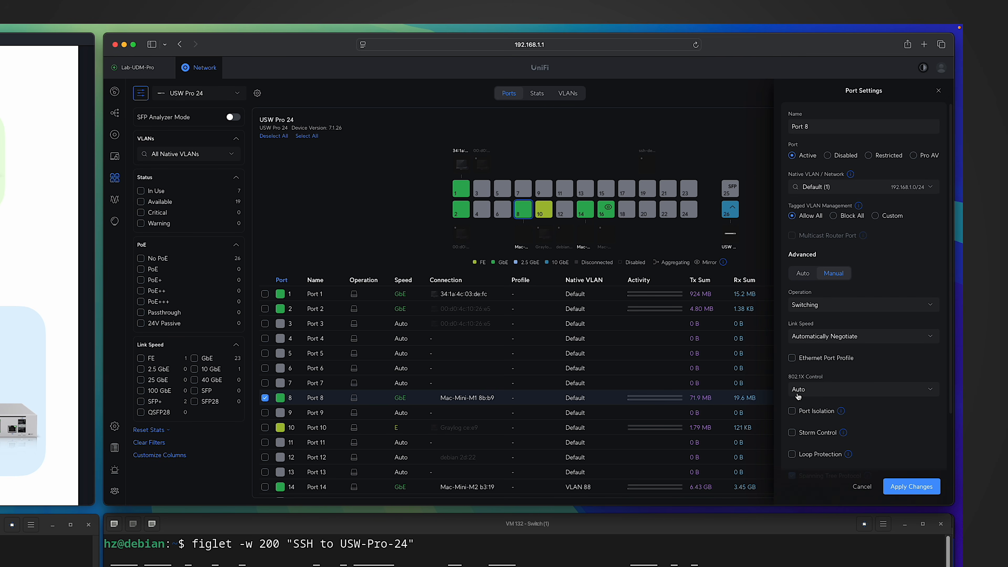
pyautogui.scroll(-3, 798, 396)
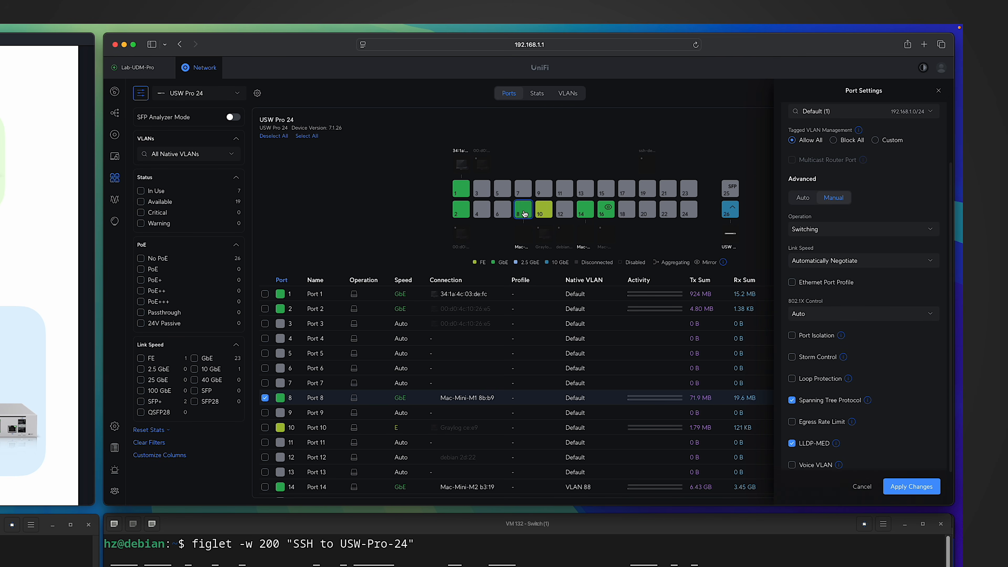
pyautogui.click(911, 486)
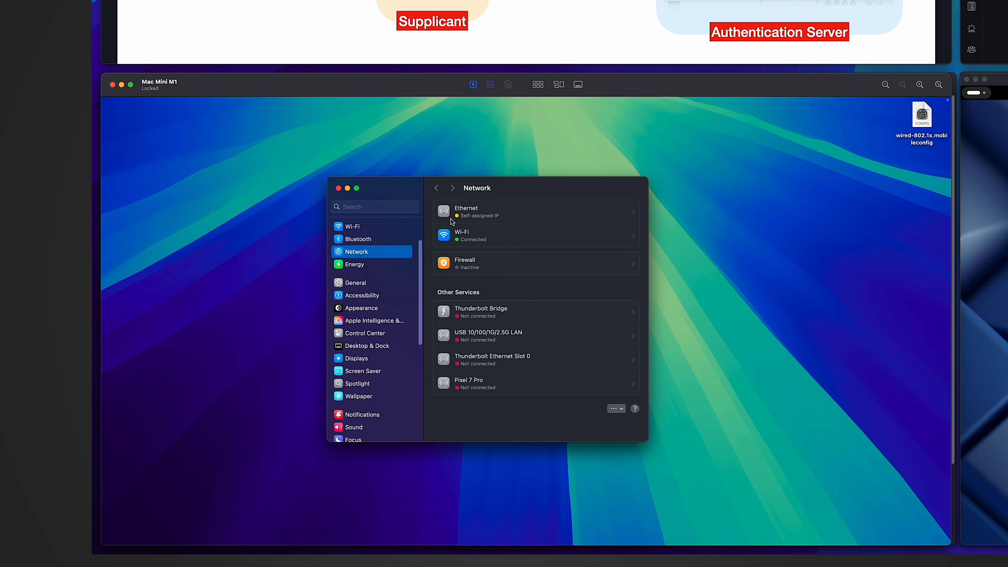
# Open the Ethernet connection's Details sheet and select its 802.1X section.
pyautogui.click(491, 215)
pyautogui.click(619, 208)
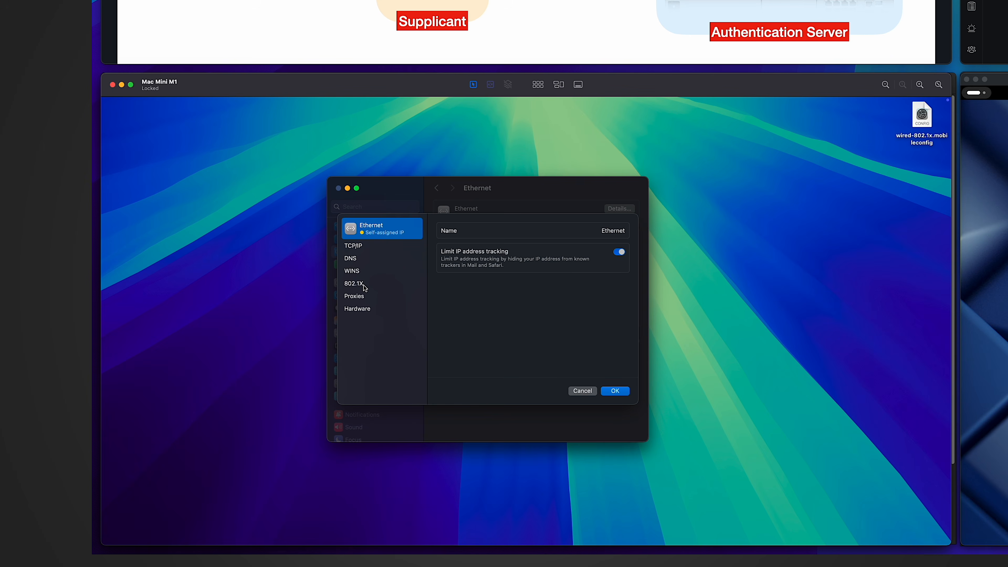
pyautogui.click(364, 287)
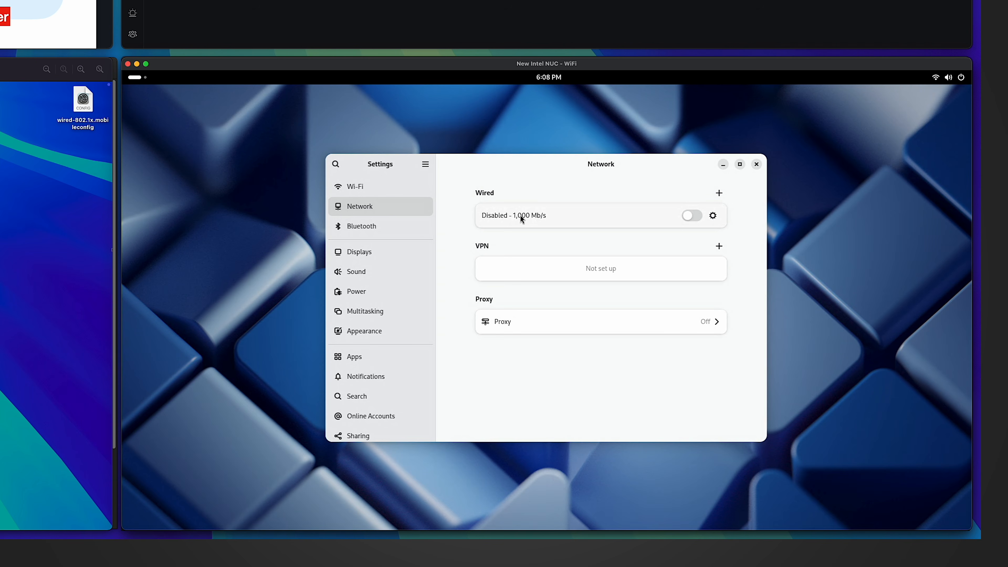
# Open the Wired connection's settings and view its Security tab using PEAP.
pyautogui.click(712, 216)
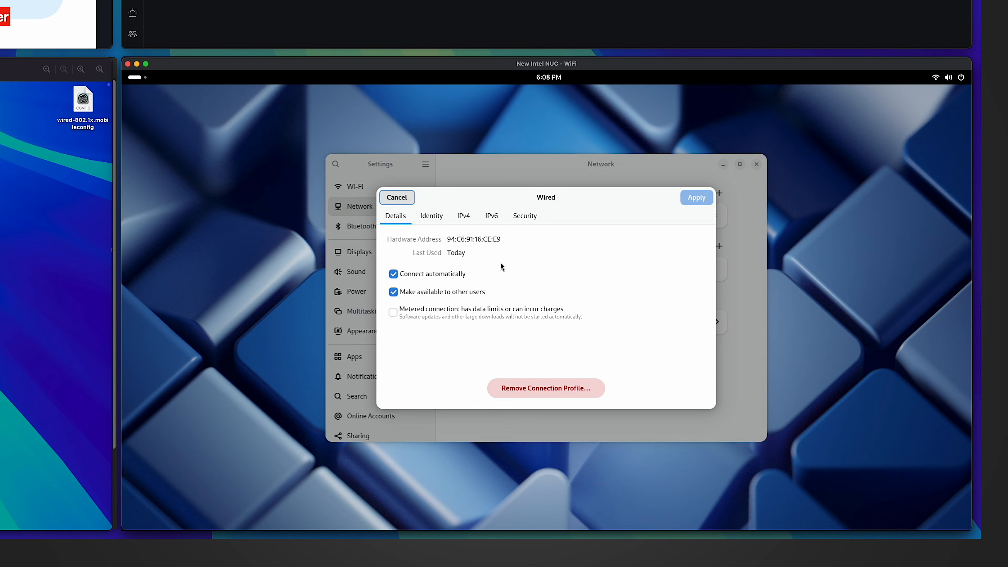
pyautogui.click(523, 218)
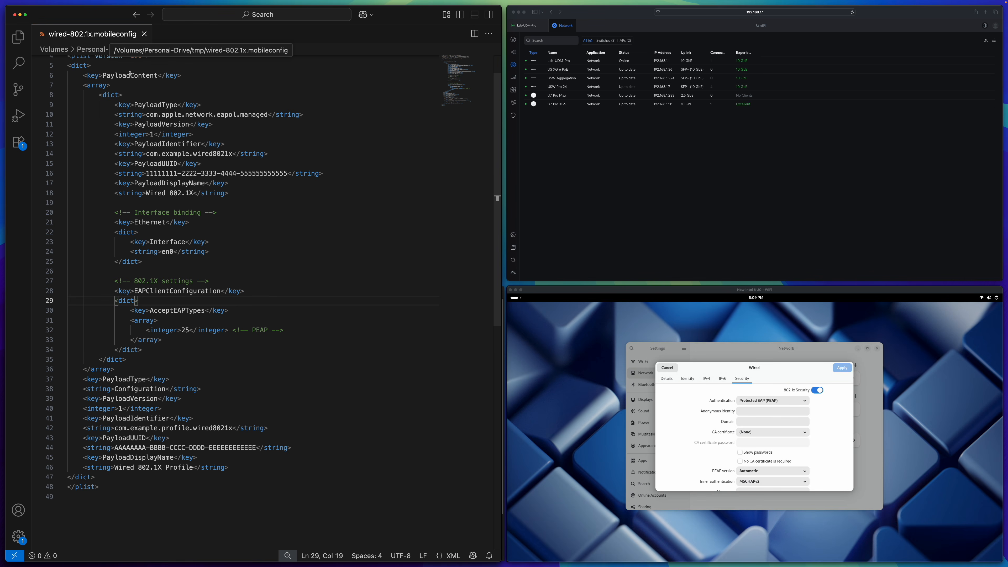
pyautogui.scroll(2, 170, 92)
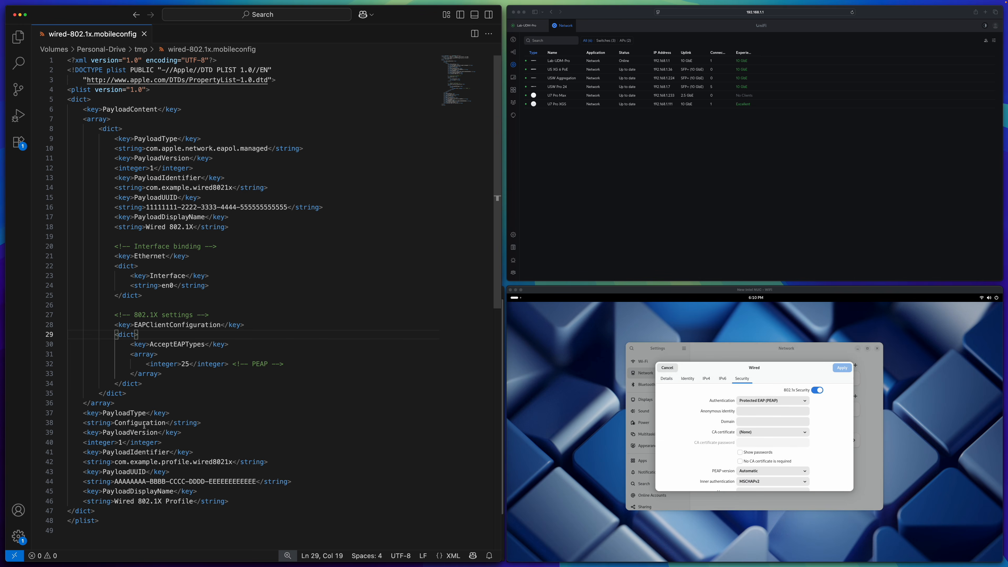
pyautogui.moveTo(122, 148); pyautogui.dragTo(268, 152)
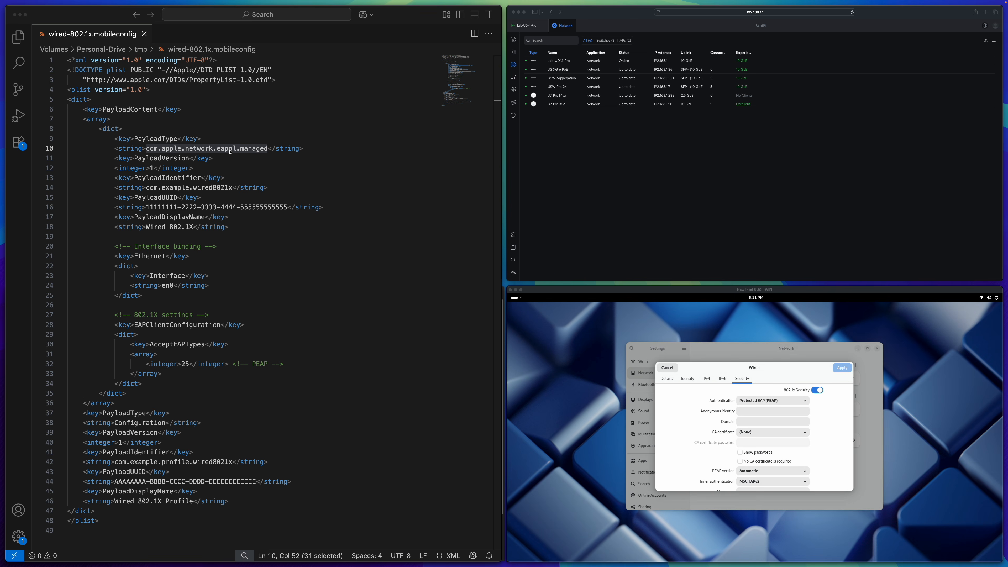
pyautogui.click(231, 152)
pyautogui.click(267, 148)
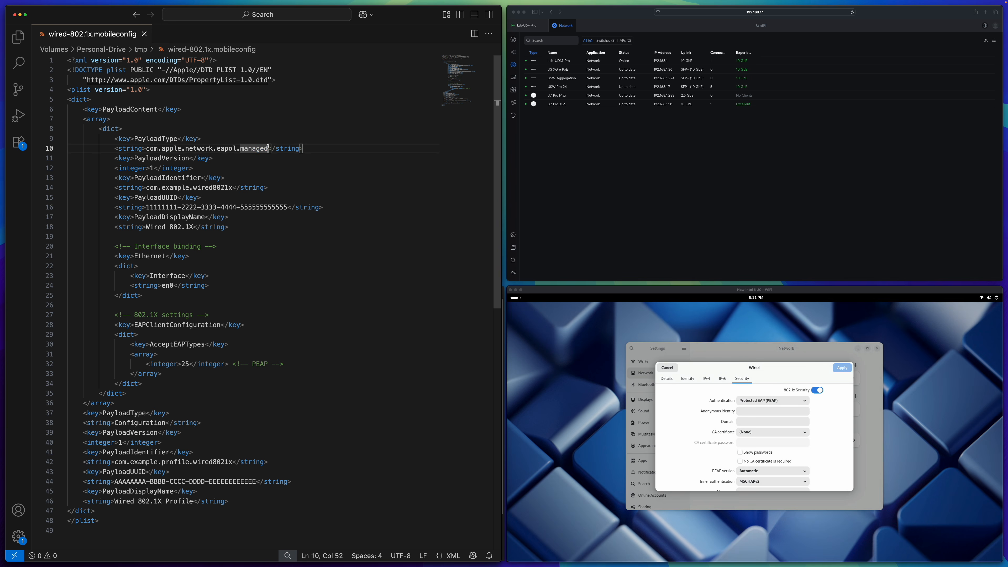
pyautogui.moveTo(266, 148); pyautogui.dragTo(218, 148)
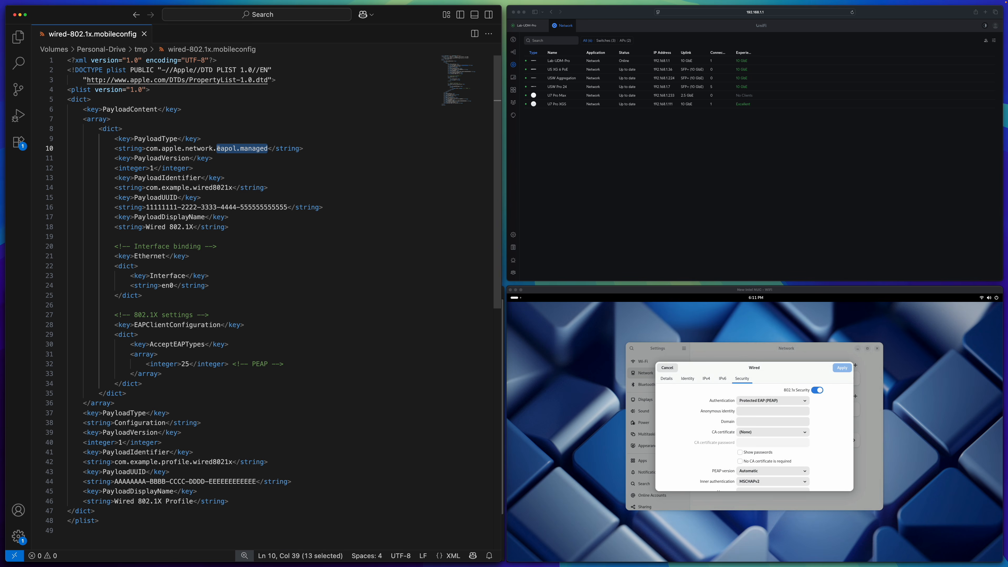
pyautogui.click(215, 168)
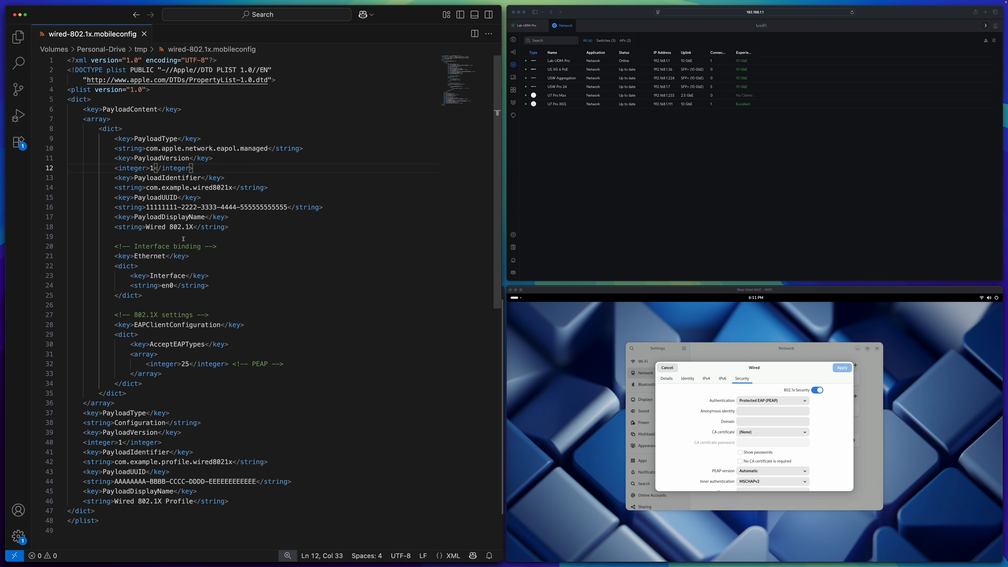
pyautogui.moveTo(111, 266); pyautogui.dragTo(156, 293)
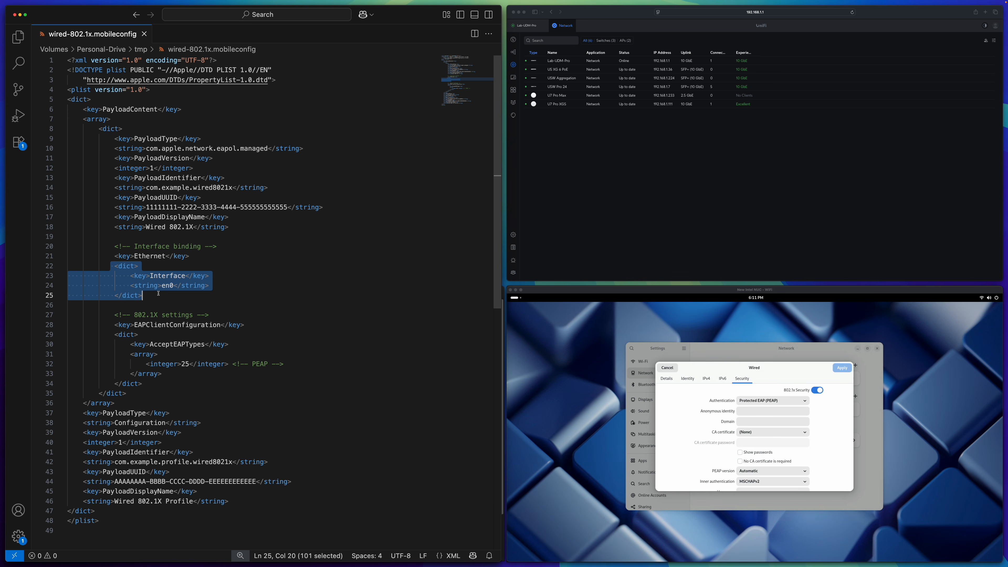
pyautogui.doubleClick(166, 285)
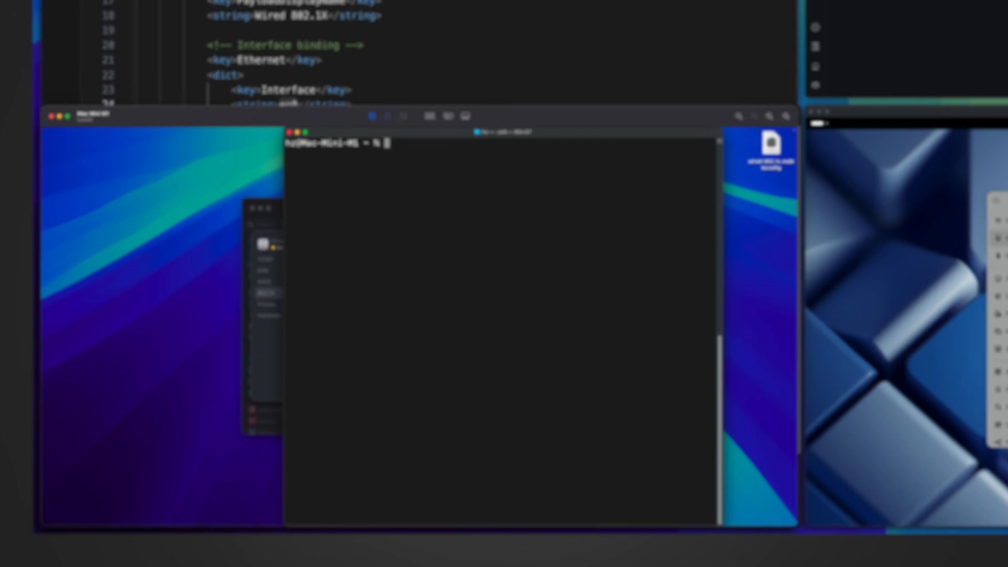
# Run networksetup -listallhardwareports and highlight the Ethernet port and its device name en0.
pyautogui.write('networksetup -listallhardwareports')
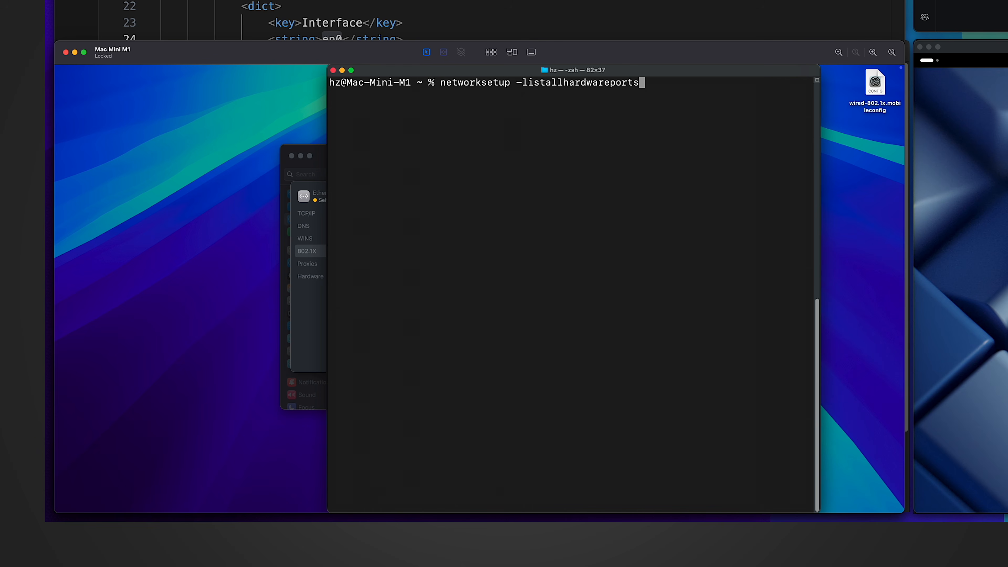
pyautogui.doubleClick(492, 83)
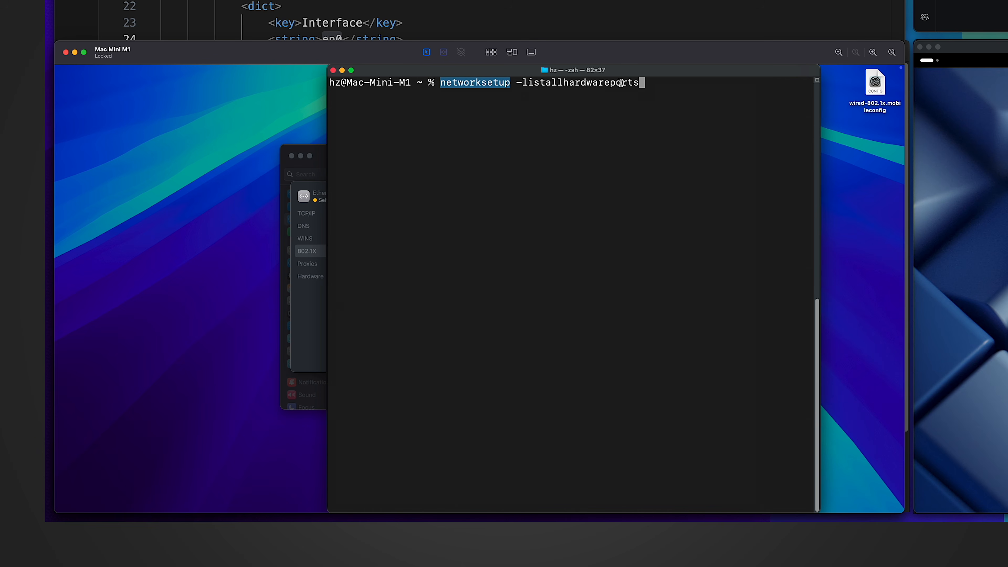
pyautogui.press('Return')
pyautogui.doubleClick(452, 106)
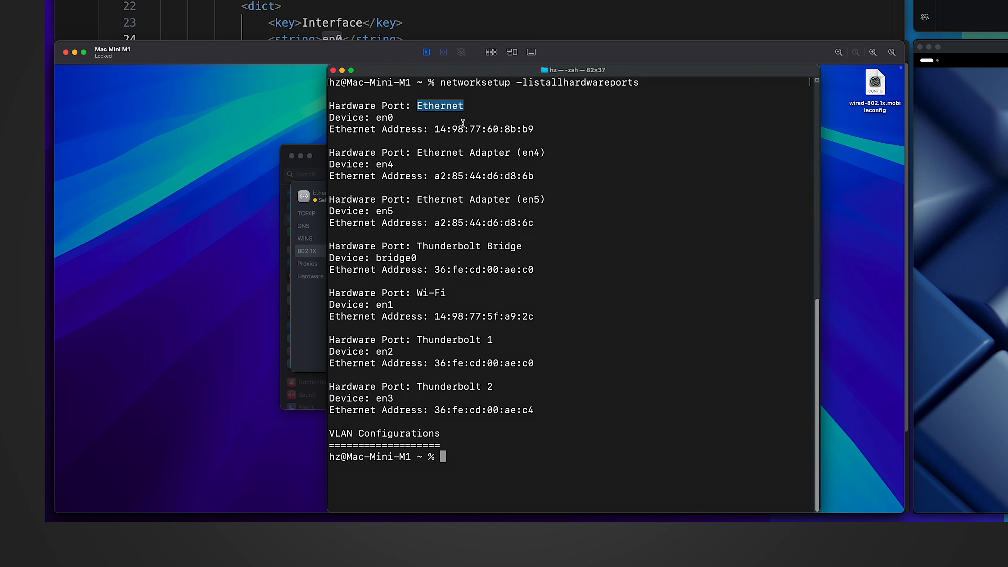
pyautogui.doubleClick(379, 117)
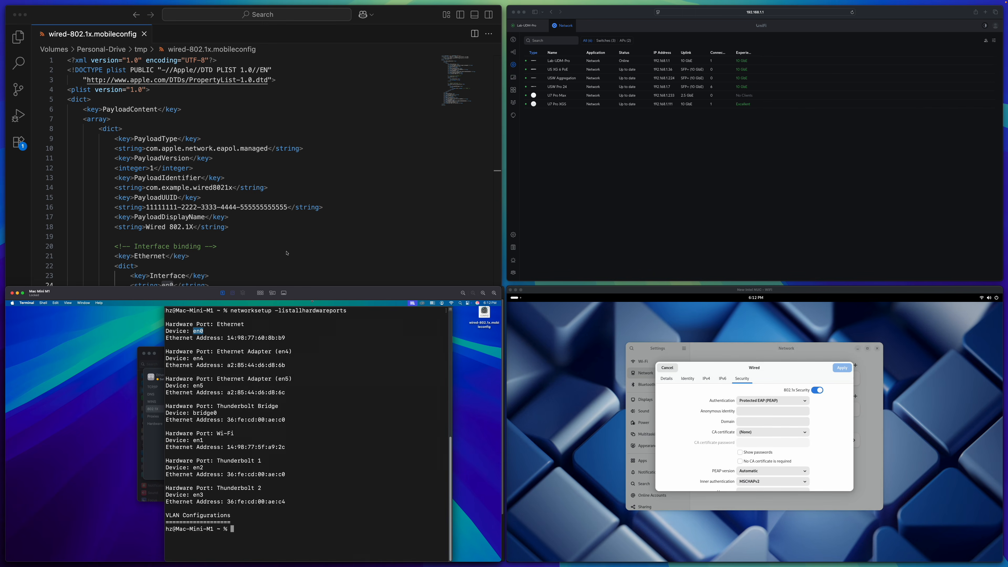
# In the profile, check that EAPClientConfiguration's AcceptEAPTypes lists value 25 (PEAP).
pyautogui.click(287, 253)
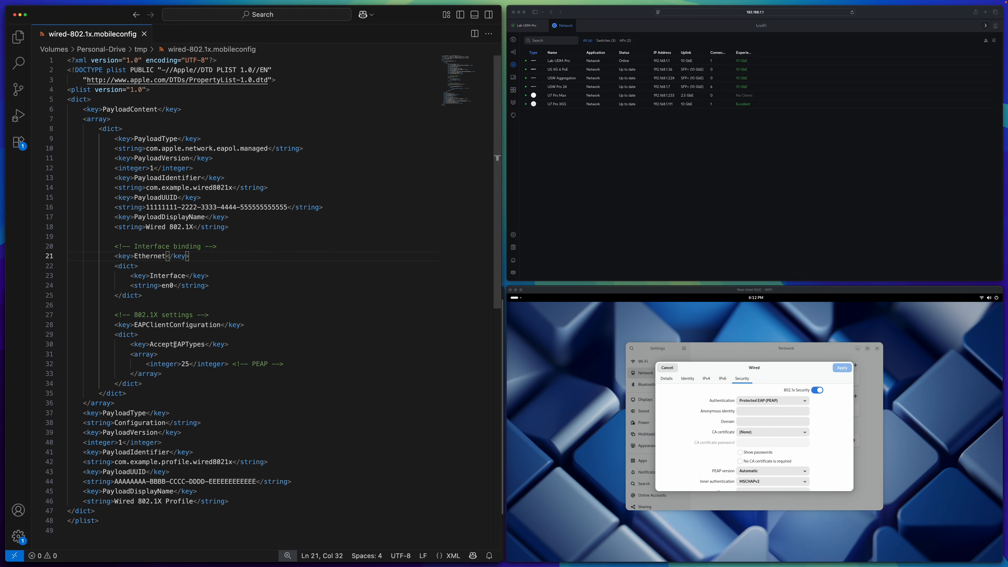
pyautogui.doubleClick(178, 324)
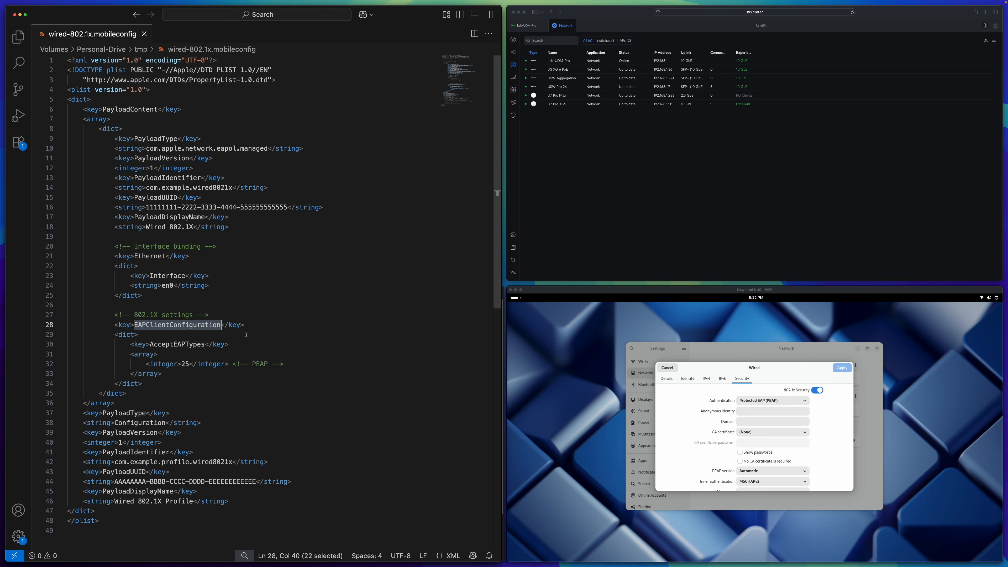
pyautogui.doubleClick(178, 344)
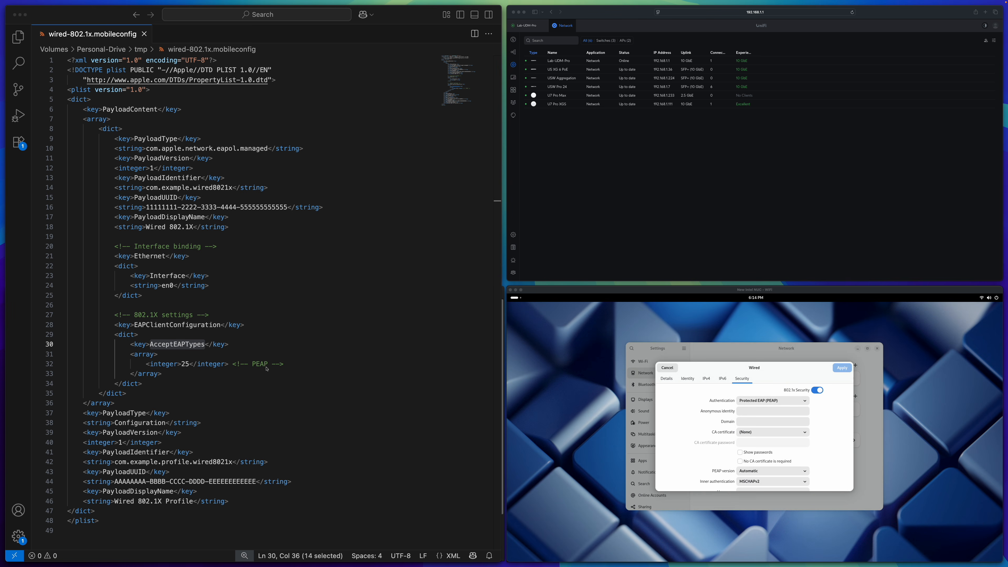
pyautogui.doubleClick(185, 364)
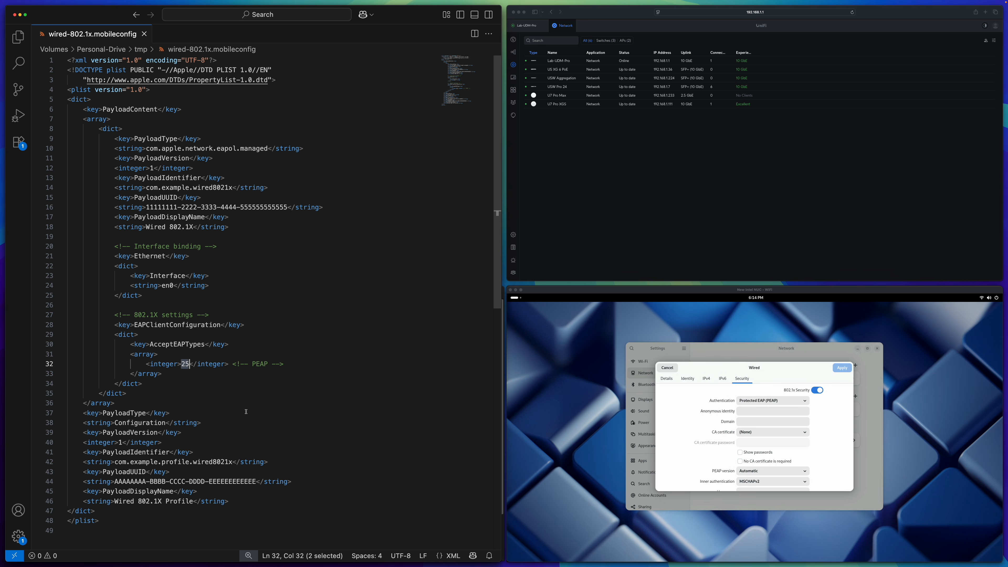
pyautogui.click(181, 433)
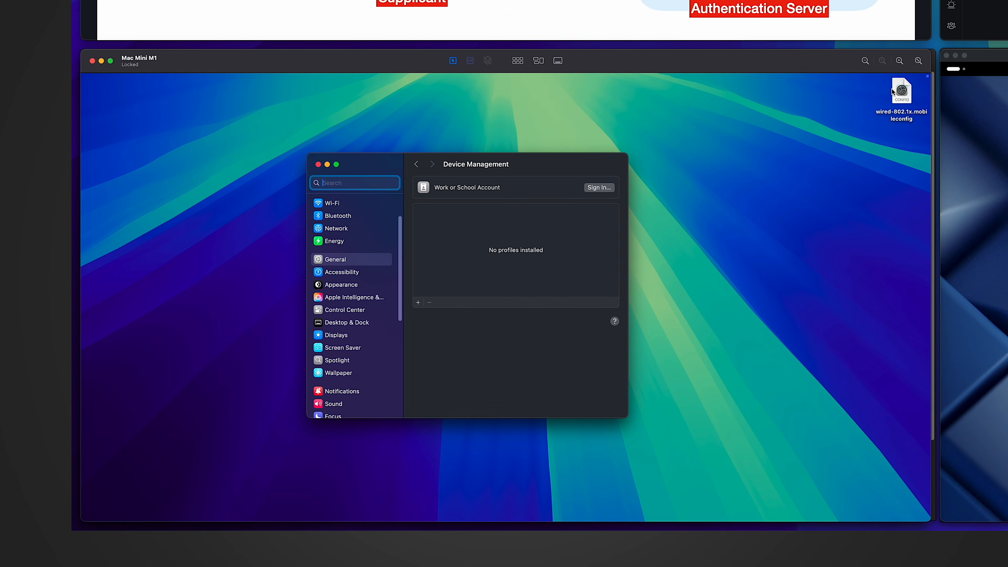
# Open wired-802.1x.mobileconfig from the desktop so the profile is downloaded.
pyautogui.rightClick(898, 93)
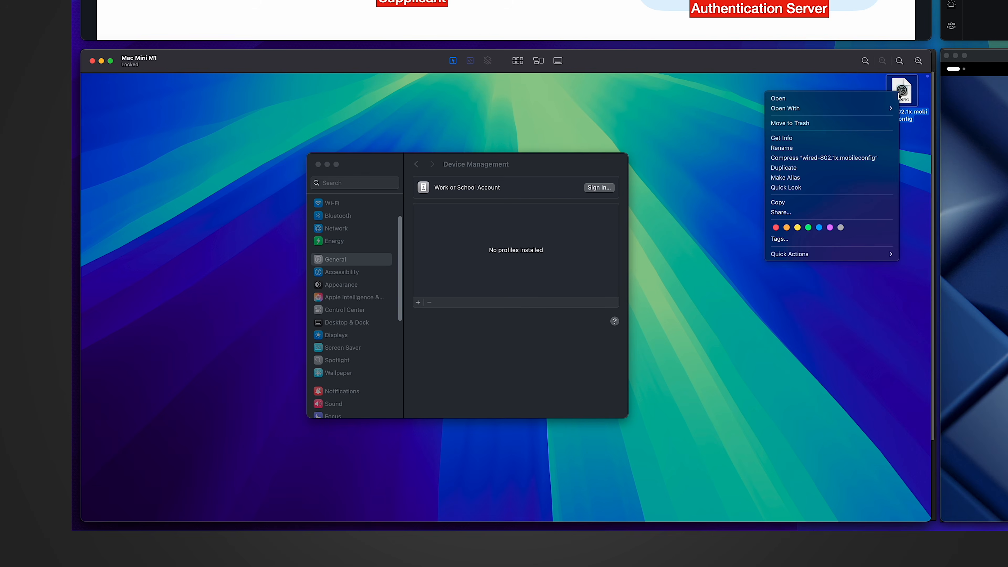
pyautogui.click(863, 99)
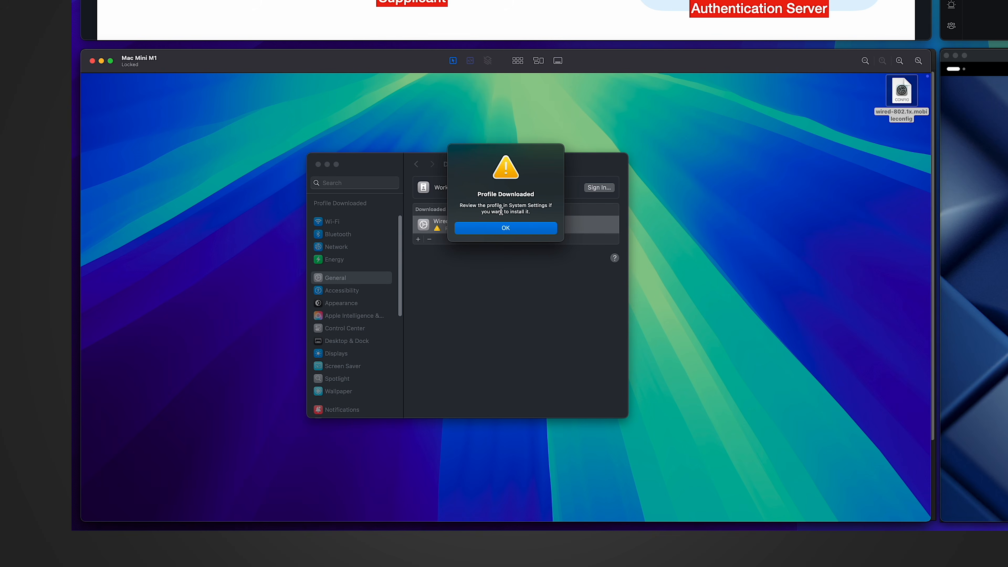
pyautogui.click(507, 228)
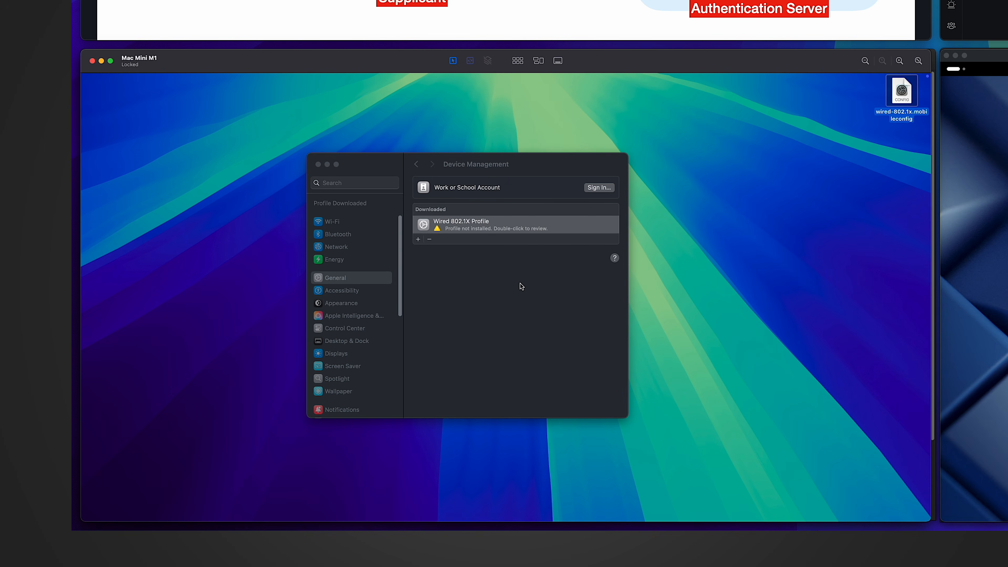
# Review the Wired 802.1X Profile in Device Management and install it.
pyautogui.click(468, 225)
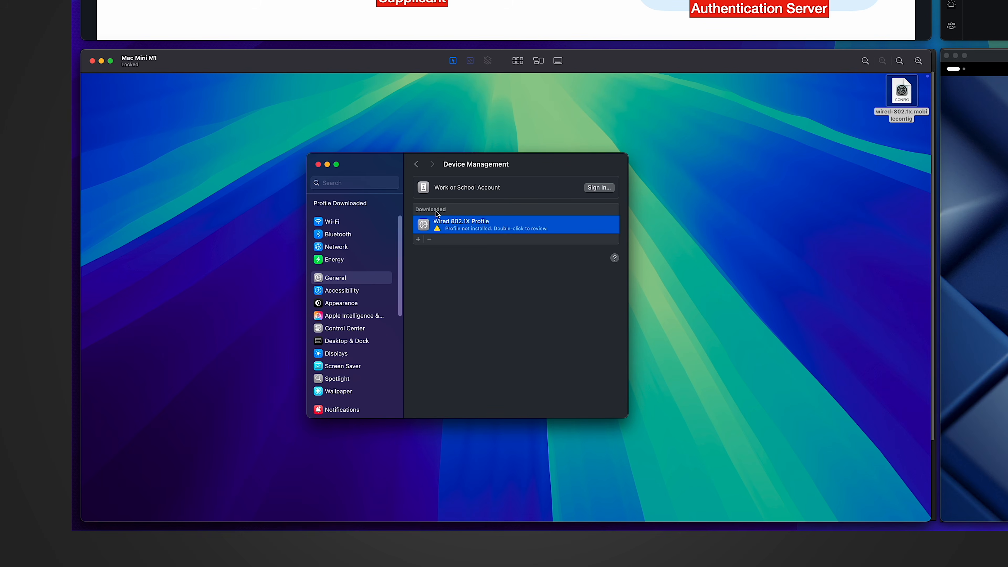
pyautogui.doubleClick(470, 226)
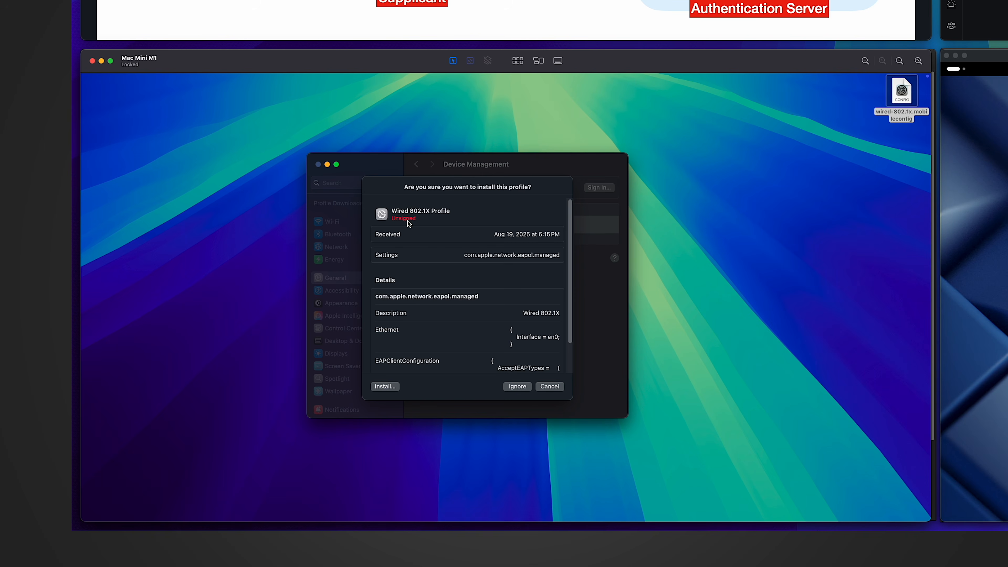
pyautogui.scroll(-2, 413, 234)
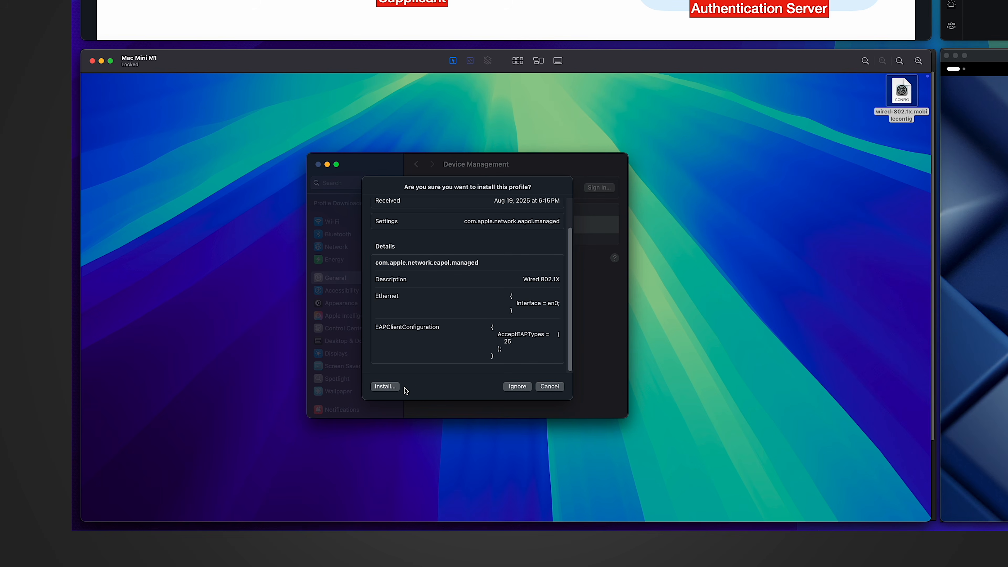
pyautogui.click(383, 385)
pyautogui.click(480, 310)
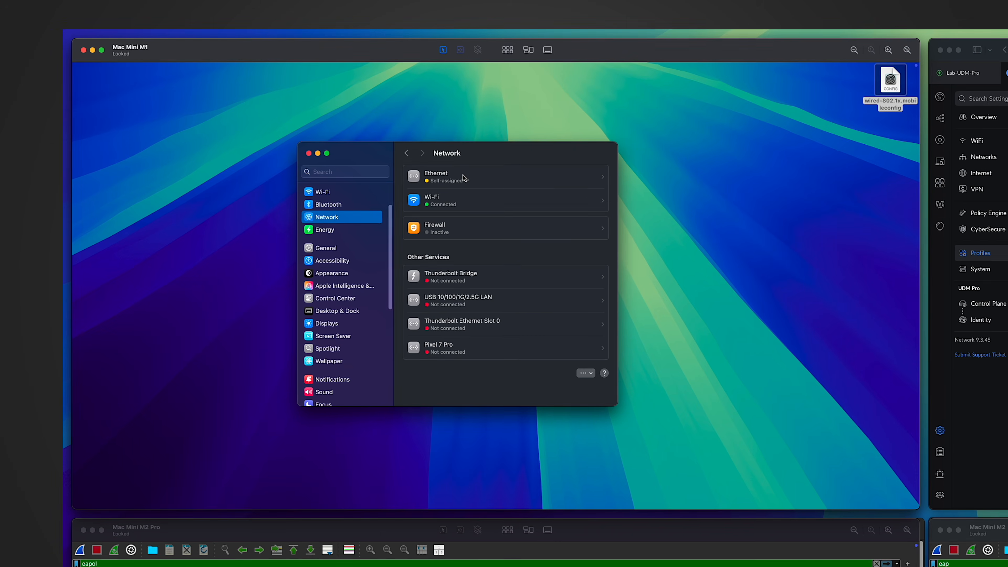
# Make the Ethernet connection inactive, then active again to trigger the 802.1X login prompt.
pyautogui.click(256, 96)
pyautogui.click(482, 307)
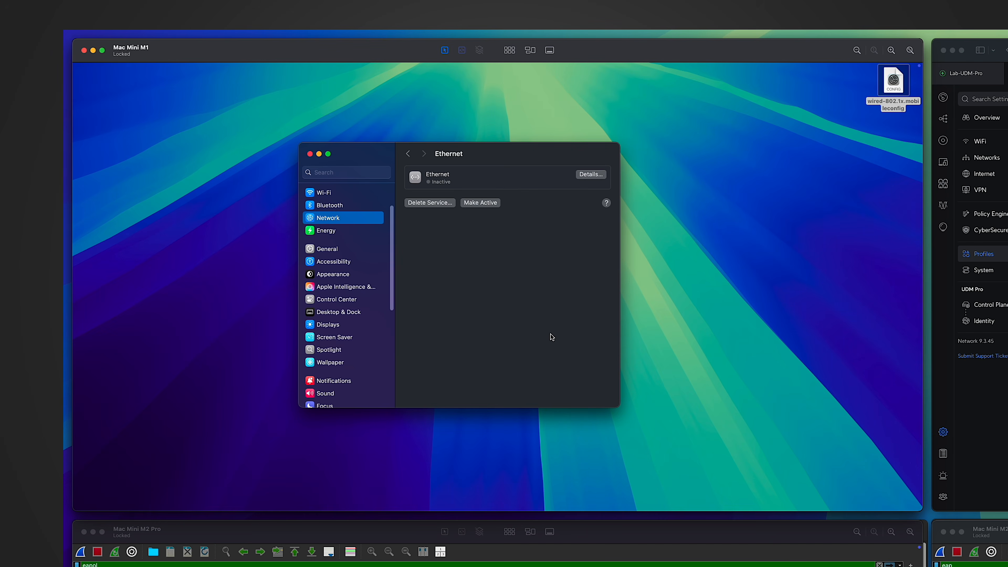
pyautogui.click(482, 203)
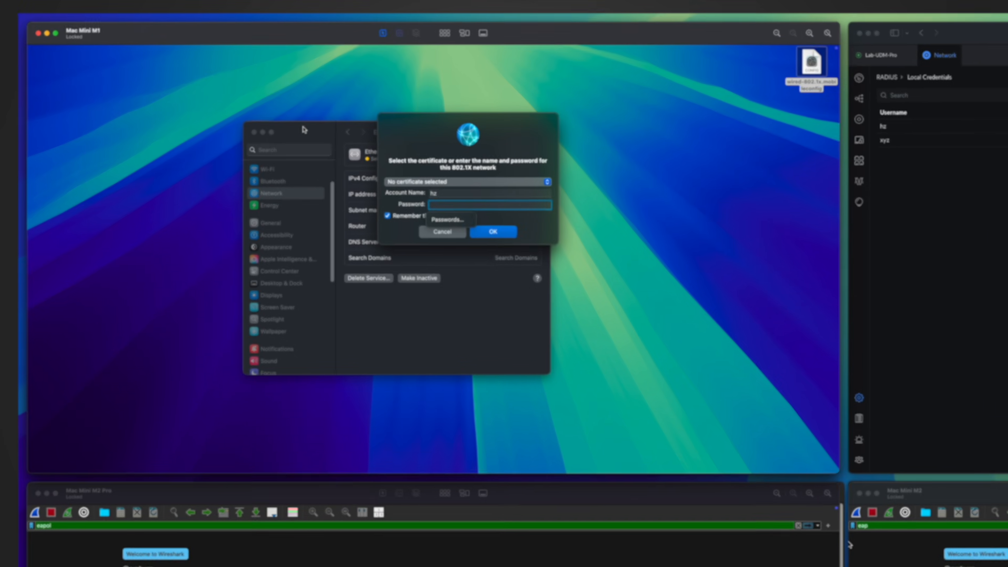
# Sign in to 802.1X with the test user's account name, without remembering the credentials.
pyautogui.write('test')
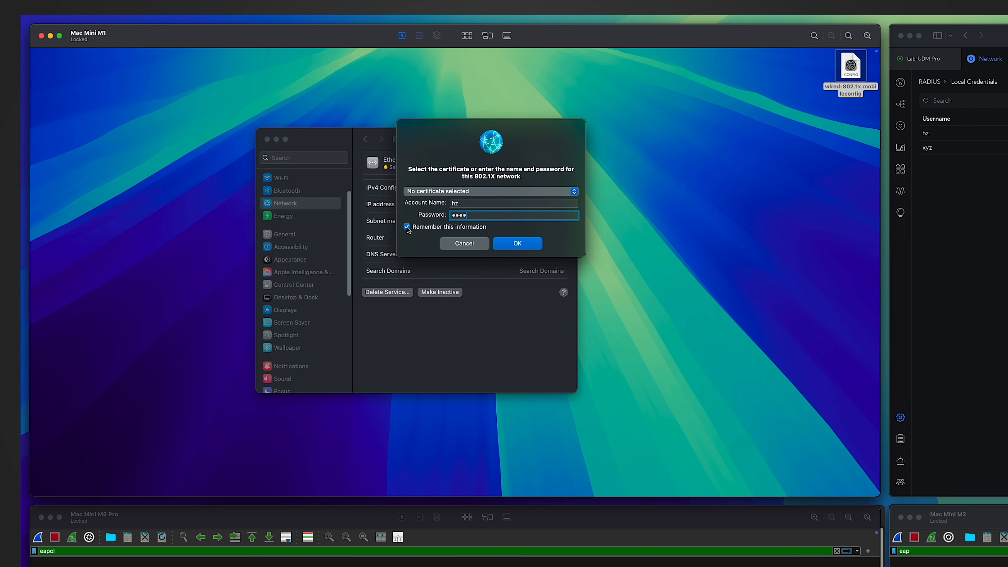
pyautogui.click(406, 226)
pyautogui.click(524, 245)
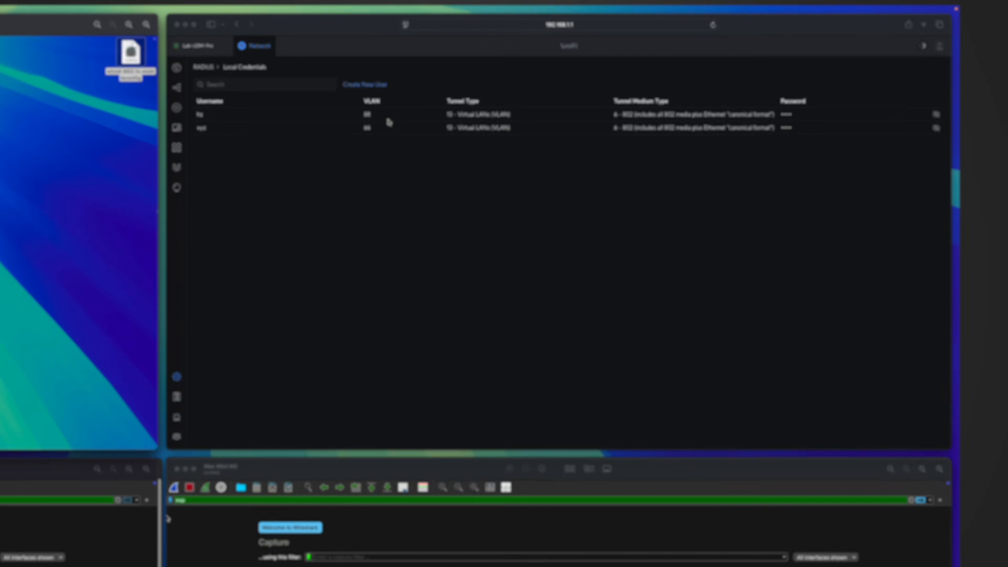
# Open the VLAN 88 local RADIUS user's edit panel in Local Credentials.
pyautogui.click(377, 118)
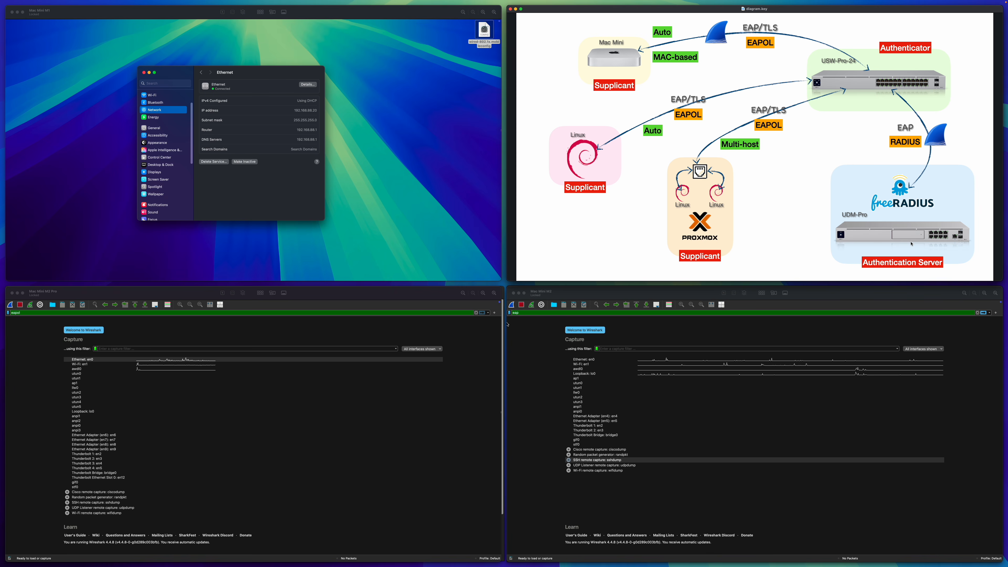
# Deactivate the Mac Mini's Ethernet, then start Wireshark captures on en0 and via sshdump remote capture.
pyautogui.click(268, 170)
pyautogui.click(249, 178)
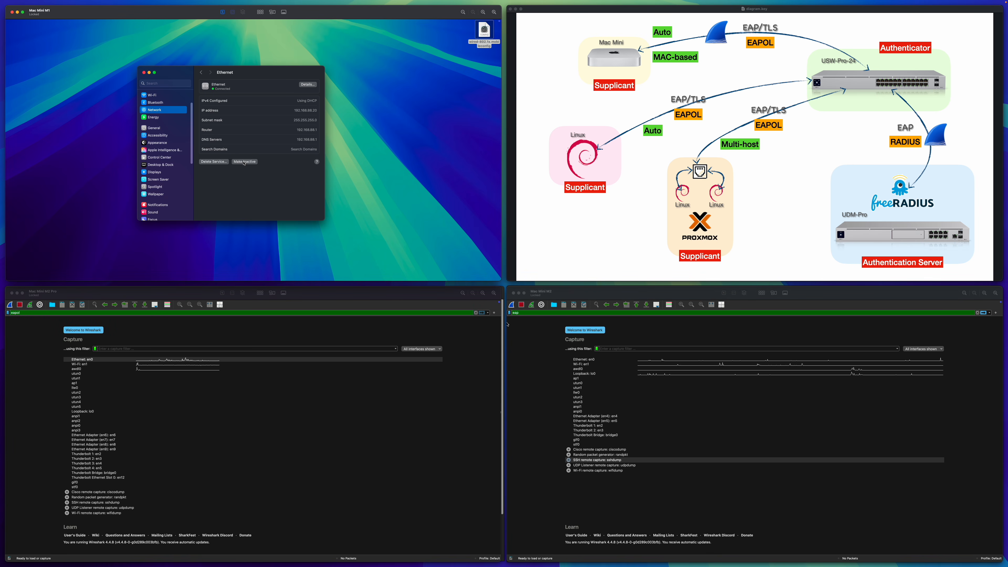
pyautogui.click(243, 162)
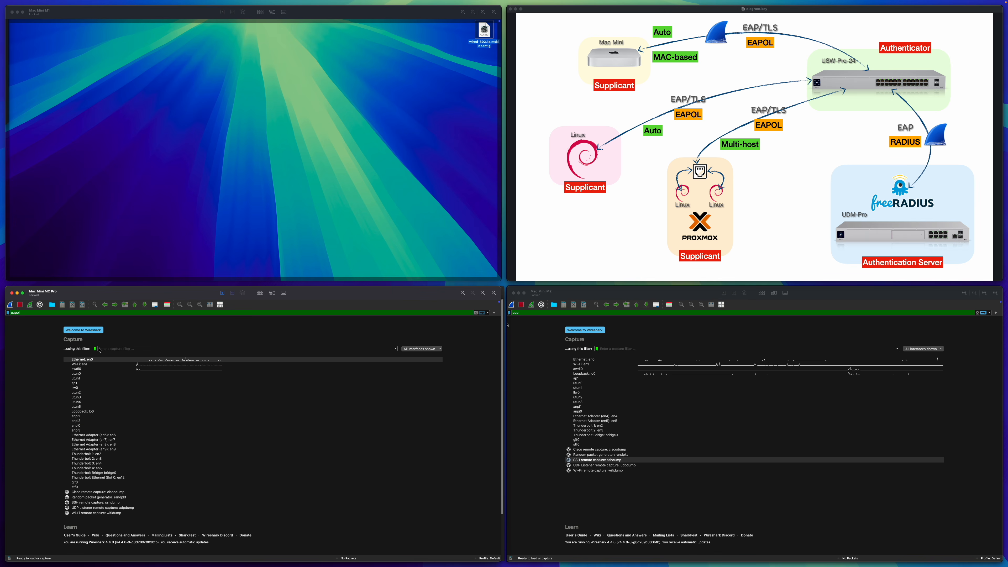
pyautogui.press('super+e')
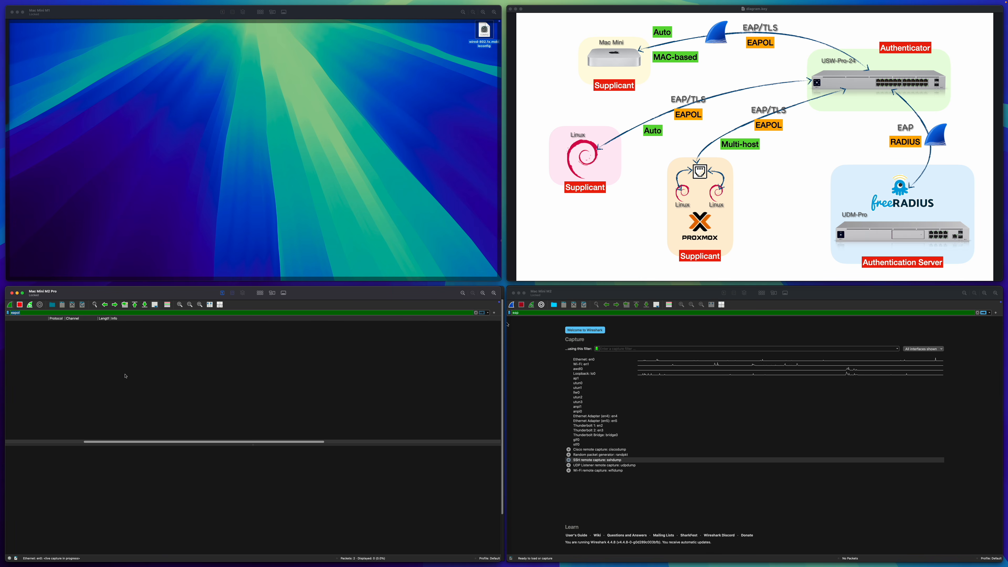
pyautogui.doubleClick(580, 461)
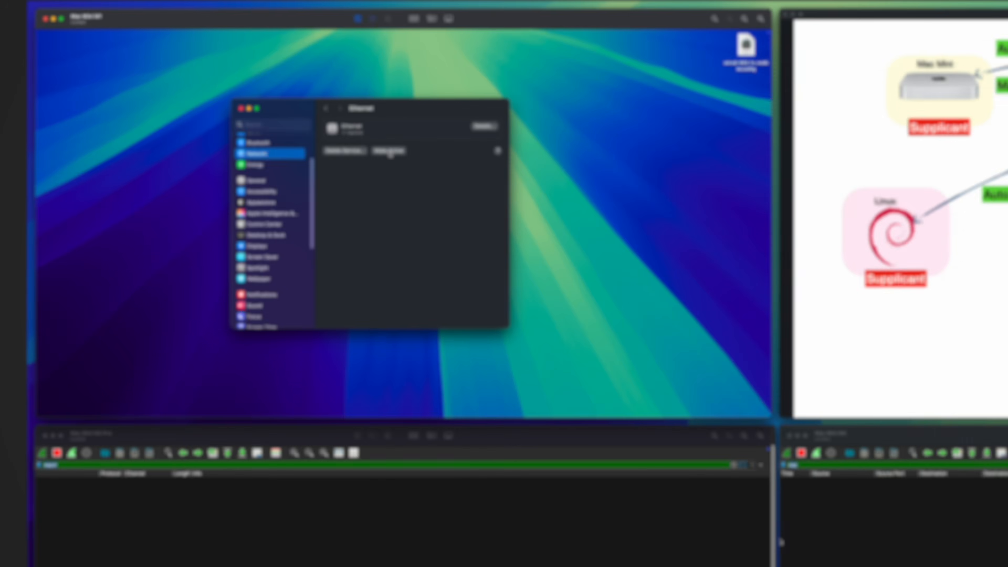
# Reactivate Ethernet and inspect the first captured EAP identity request packet.
pyautogui.click(458, 175)
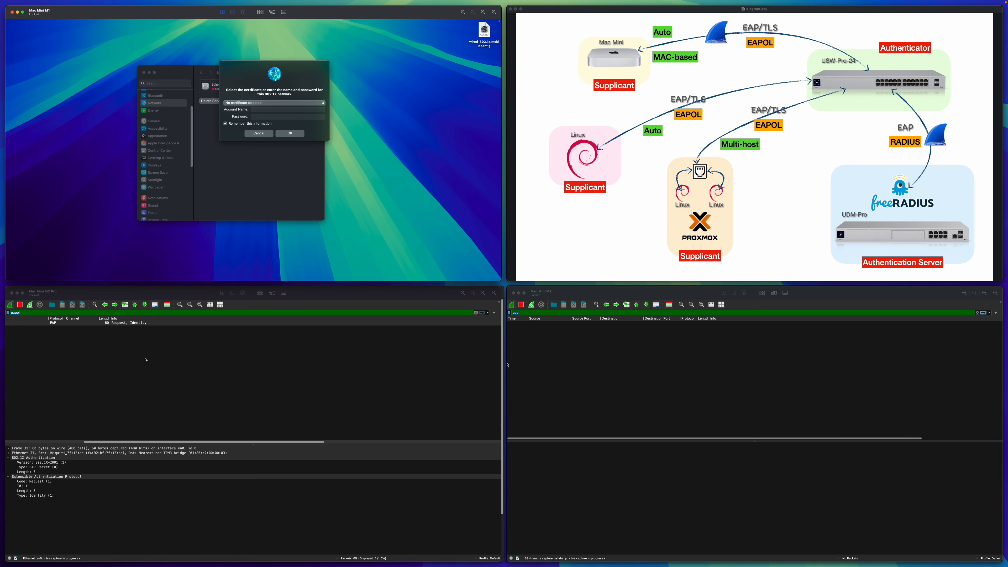
pyautogui.click(117, 323)
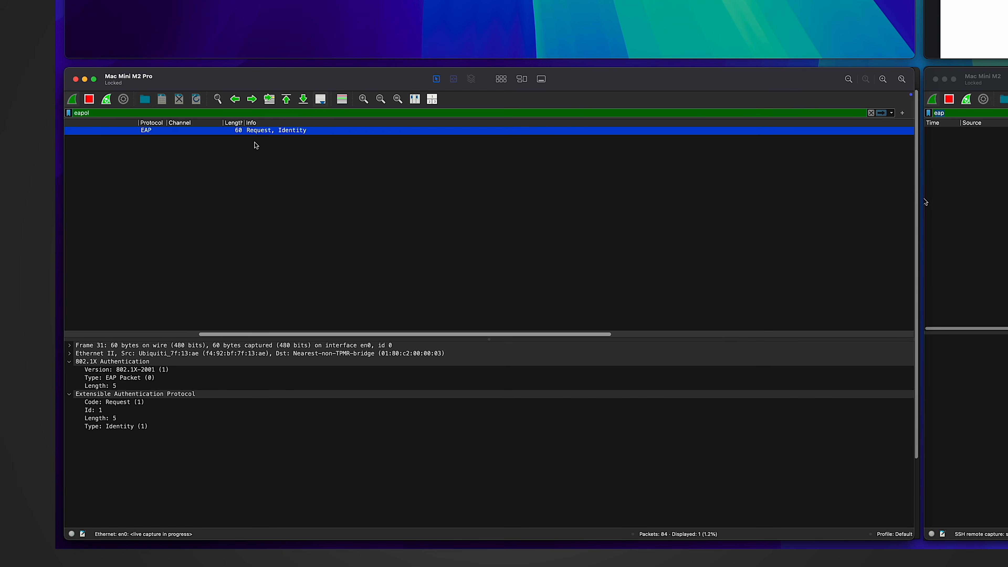
pyautogui.hscroll(-5, 256, 145)
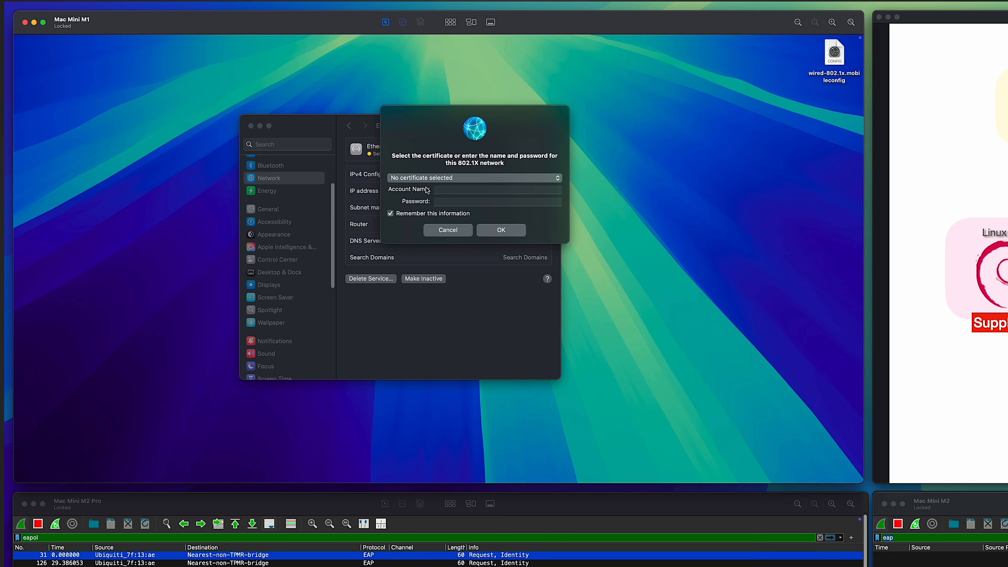
# Enter the 802.1X account name and password and submit the login.
pyautogui.click(451, 191)
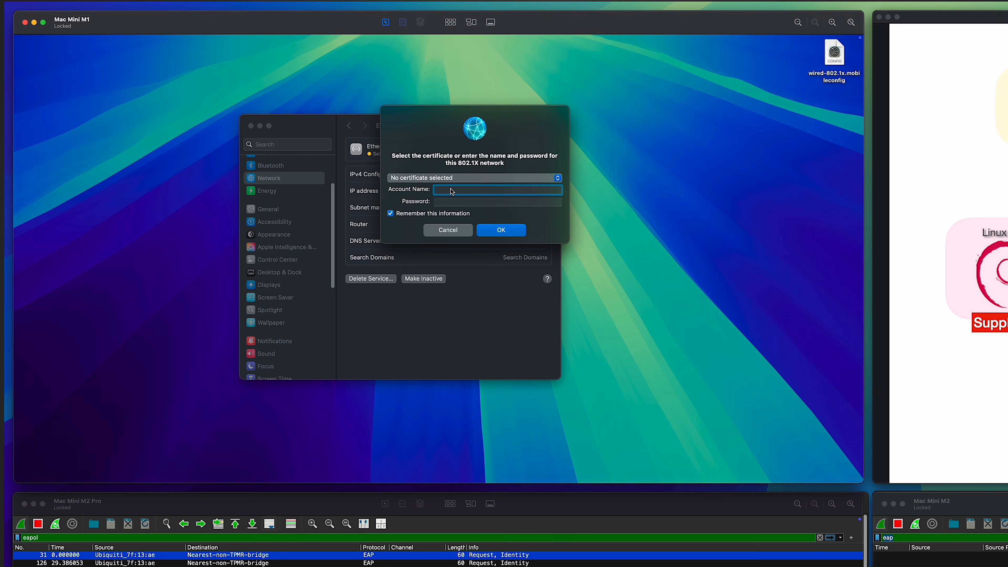
pyautogui.write('hz')
pyautogui.press('Tab')
pyautogui.write('••••')
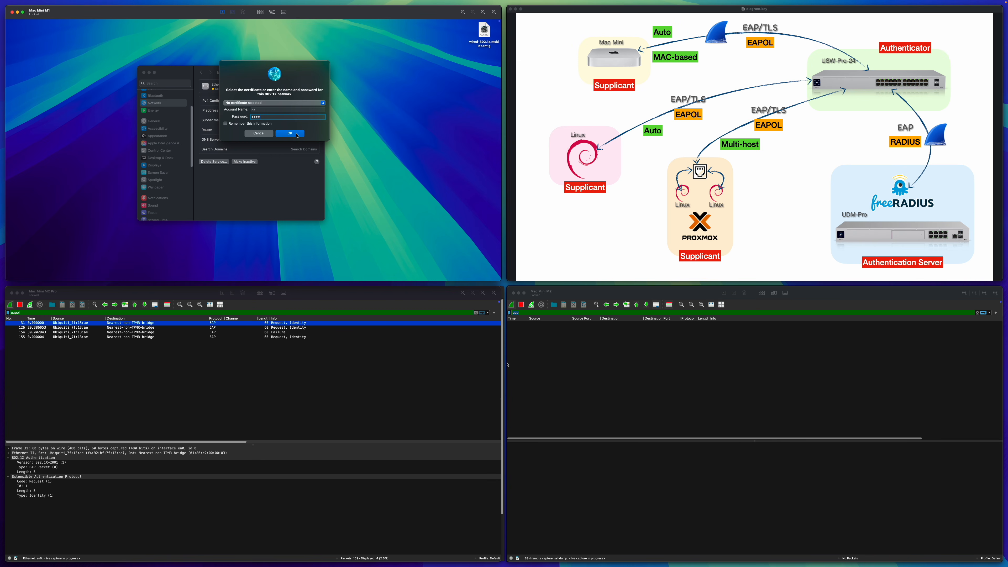
pyautogui.click(290, 133)
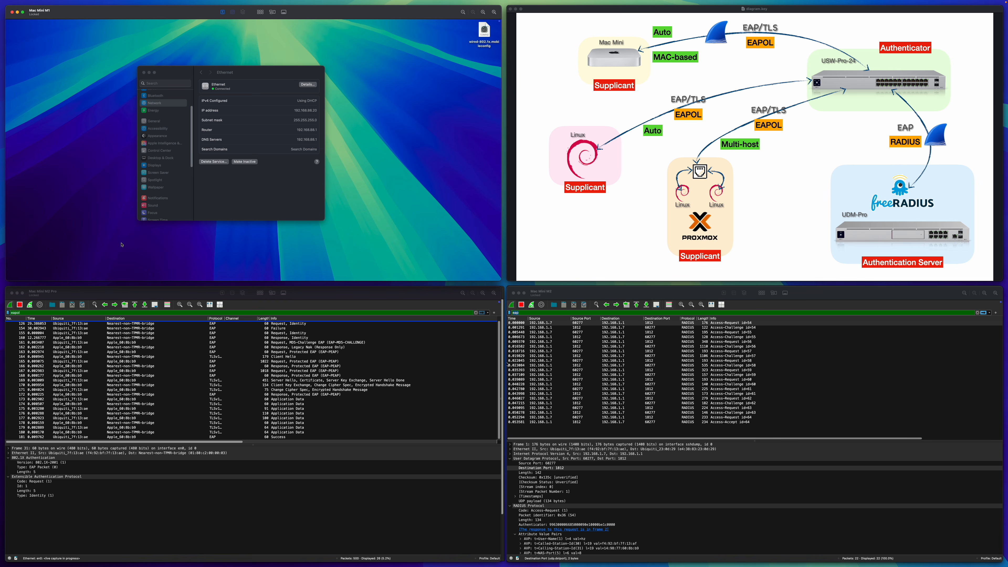
# Stop the live eapol capture in Wireshark.
pyautogui.click(19, 305)
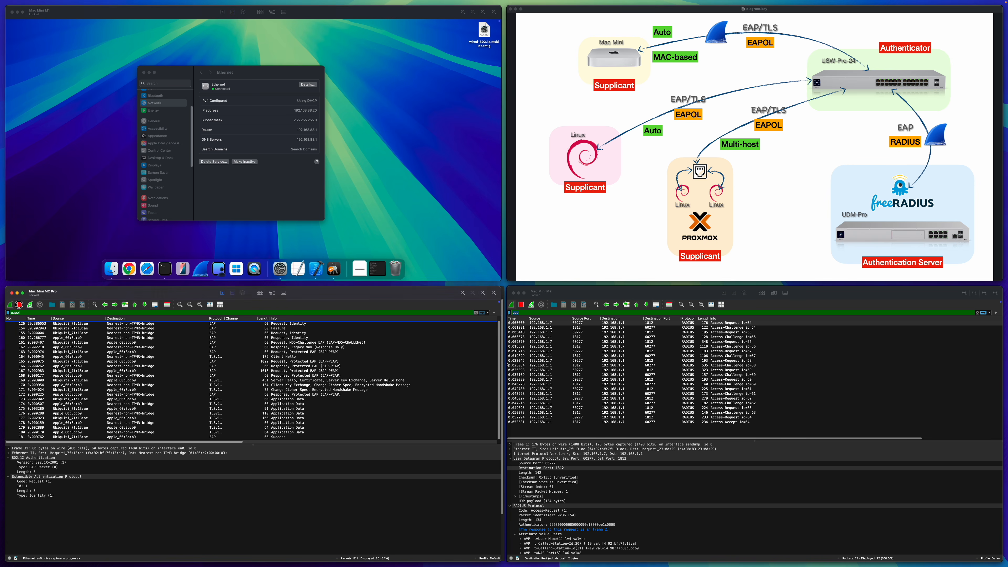
pyautogui.click(19, 306)
pyautogui.click(427, 169)
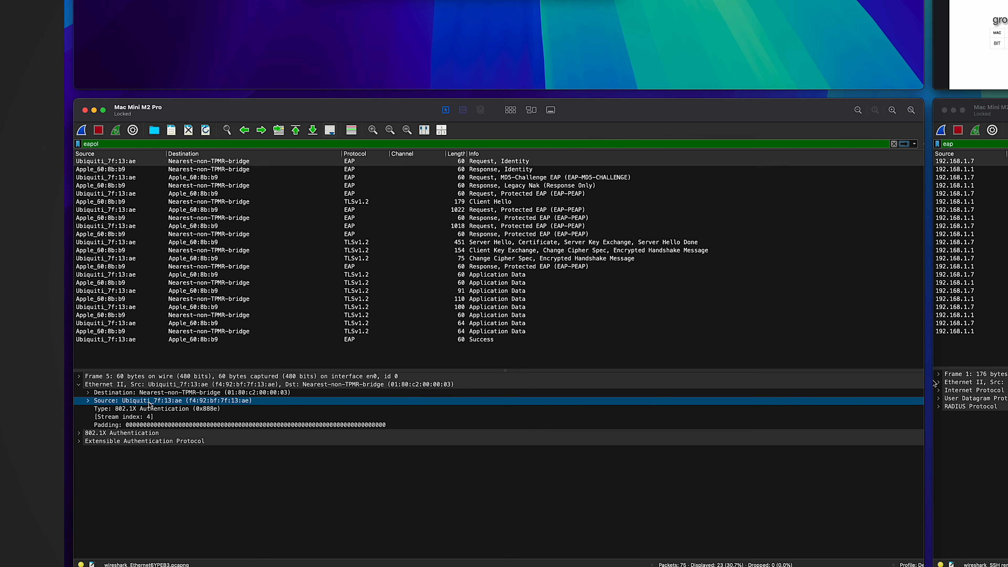
# Expand the EAP packet's Ethernet II header and its Destination address field.
pyautogui.click(78, 385)
pyautogui.click(88, 393)
pyautogui.click(88, 393)
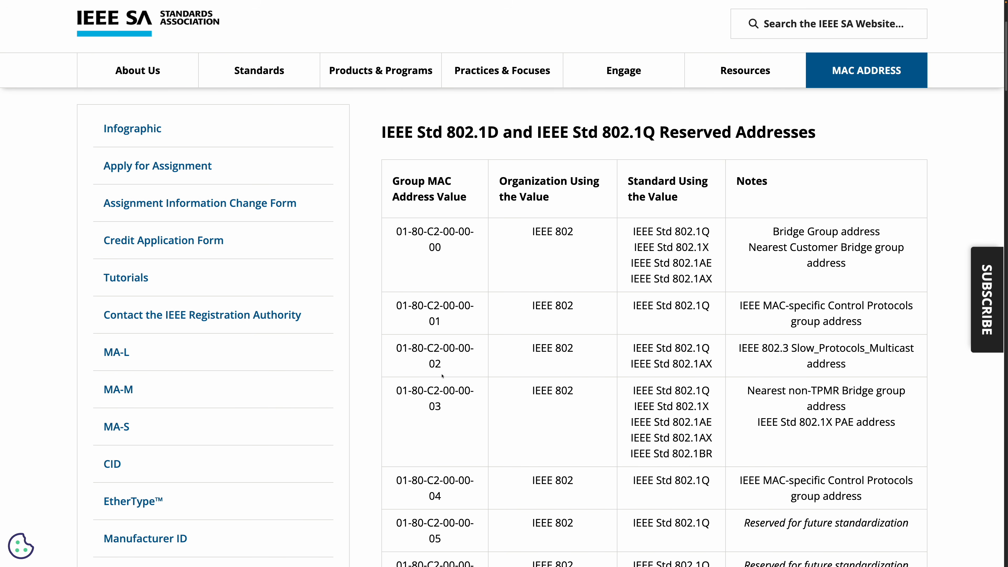
# Highlight the 03 in reserved address 01-80-C2-00-00-03 in the IEEE table.
pyautogui.doubleClick(432, 405)
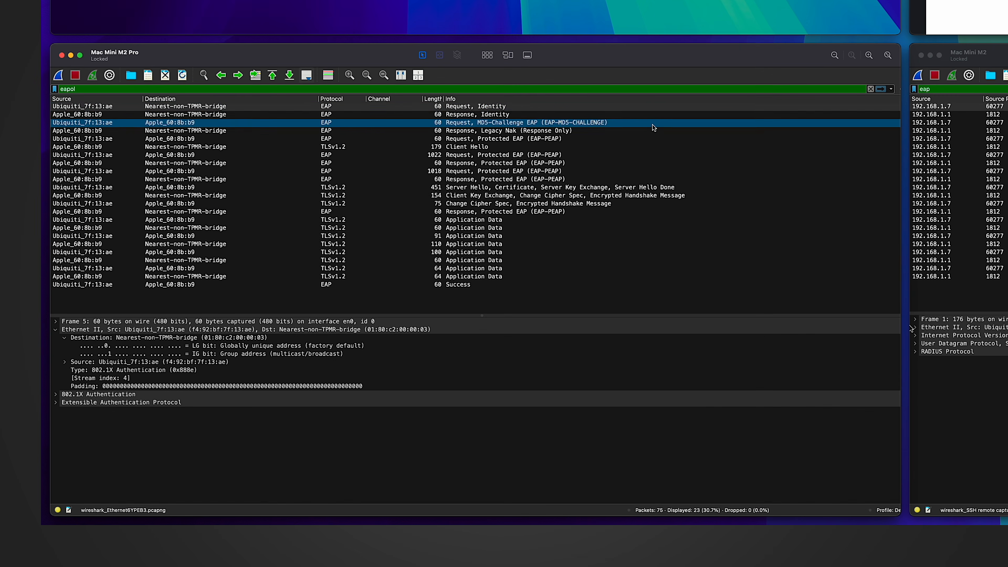
# Step through the identity request and response, MD5-Challenge, Legacy Nak, and Protected EAP request packets.
pyautogui.click(205, 108)
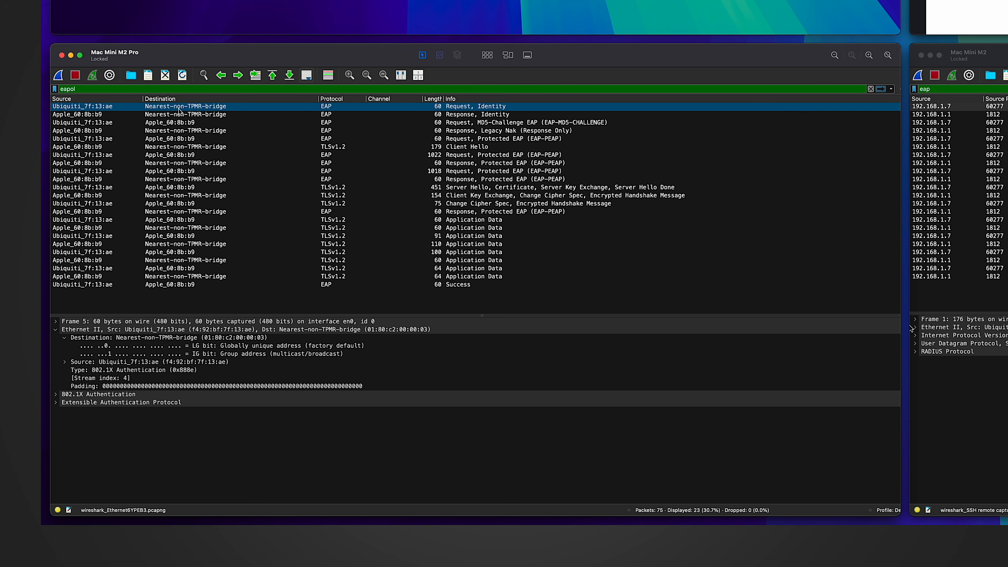
pyautogui.click(93, 114)
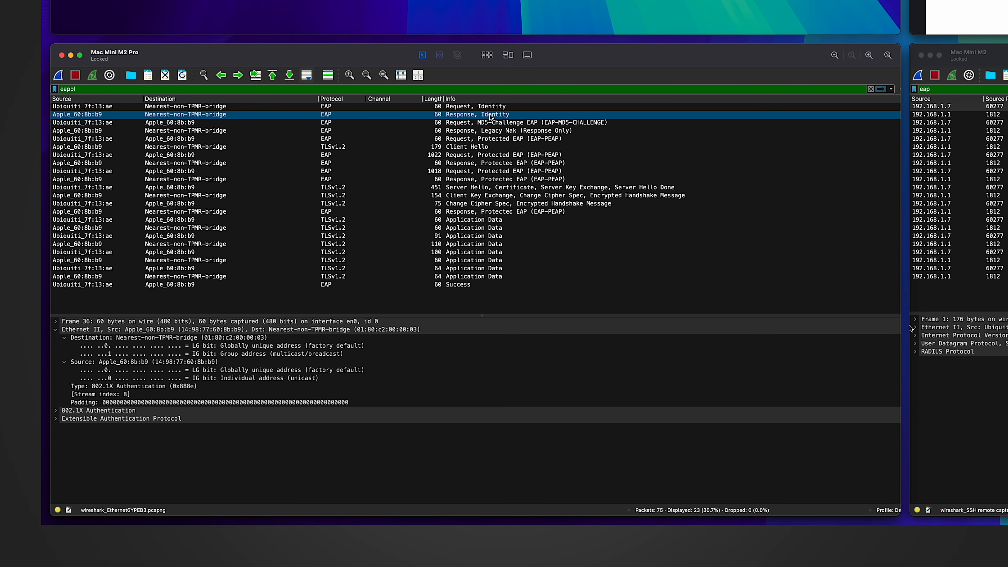
pyautogui.click(454, 124)
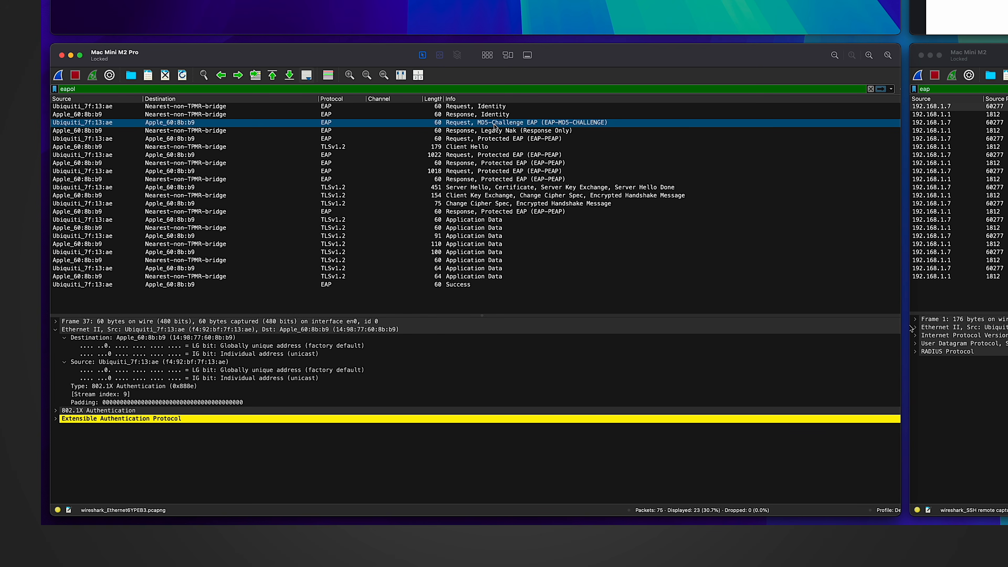
pyautogui.click(470, 131)
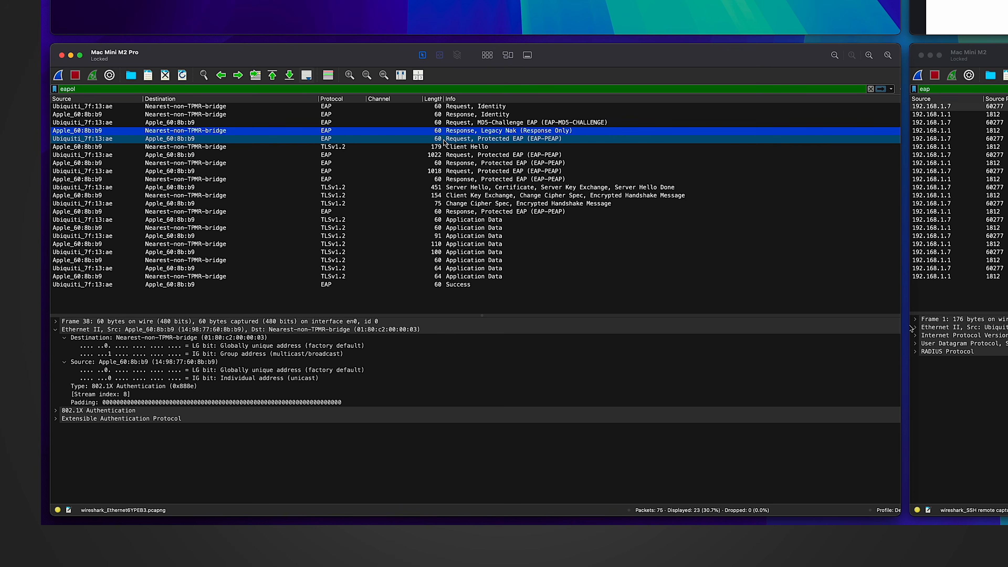
pyautogui.click(398, 138)
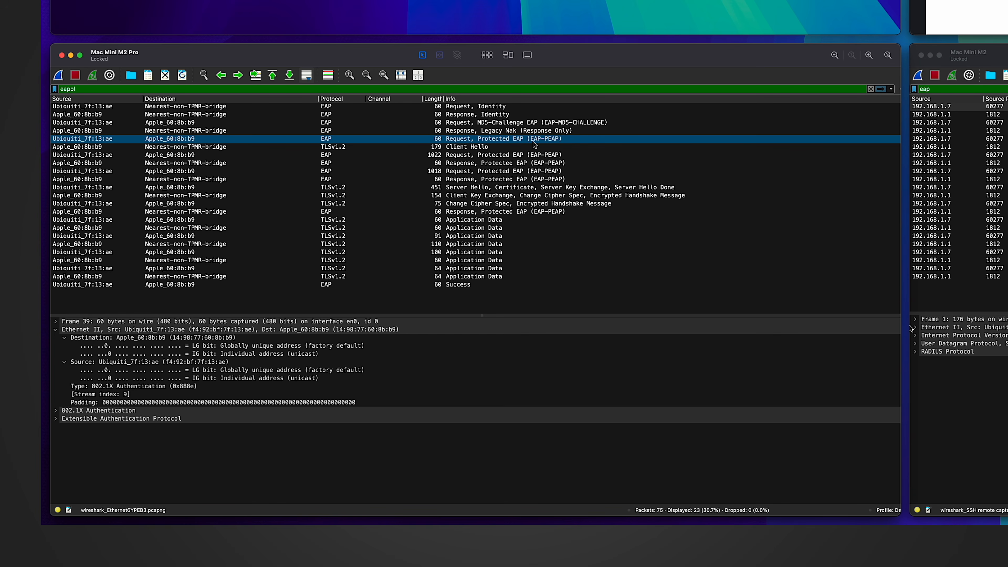
# Inspect the Client Hello, the 1022-byte Protected EAP request, and the Server Hello packets.
pyautogui.click(457, 147)
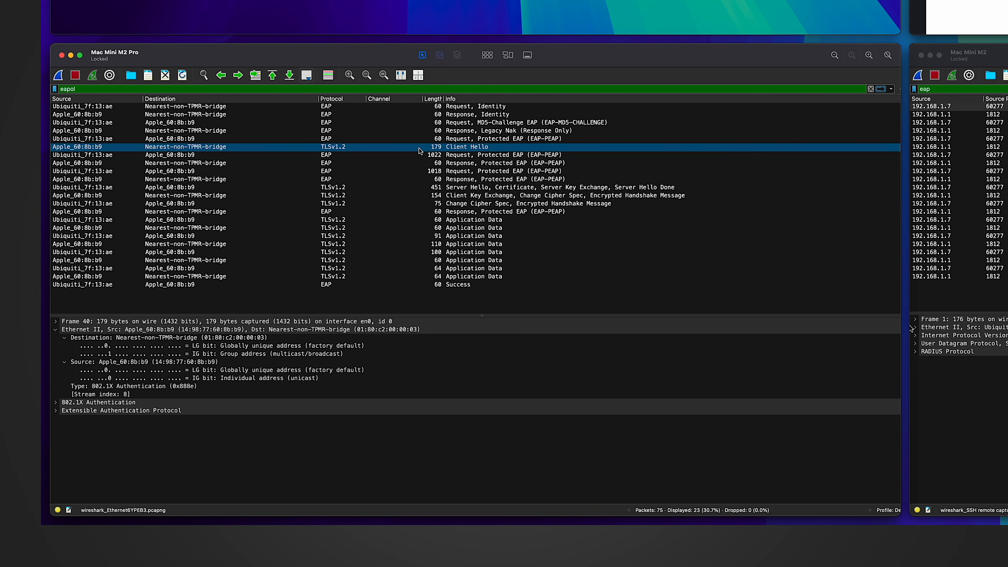
pyautogui.click(414, 157)
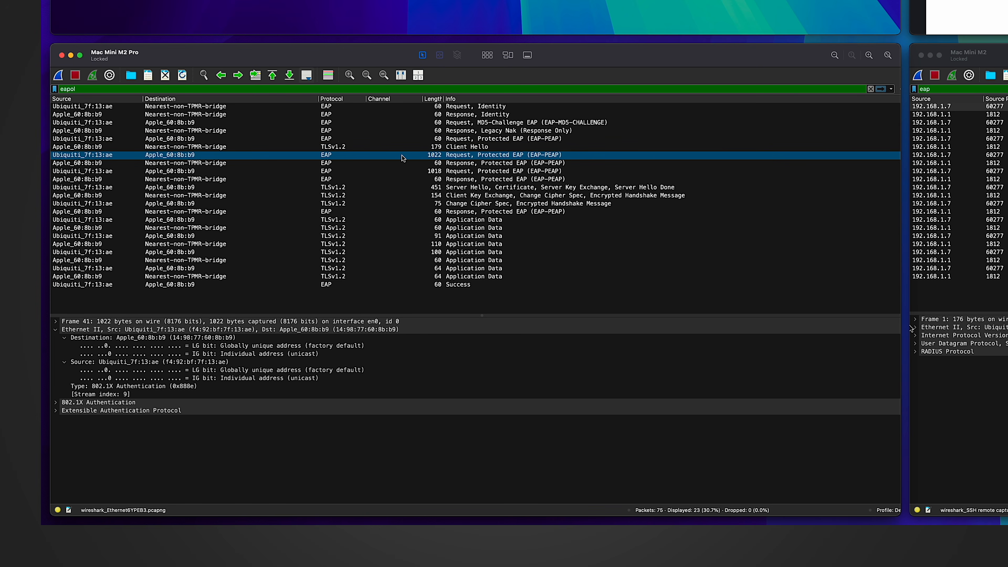
pyautogui.click(328, 188)
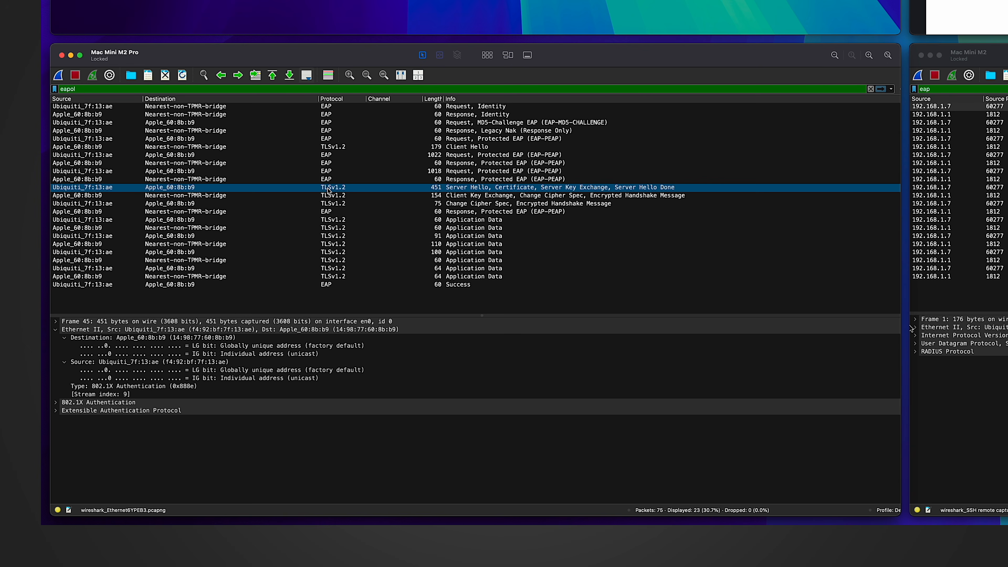
# Collapse the Ethernet II details and keep the Server Hello packet selected.
pyautogui.click(55, 329)
pyautogui.click(55, 329)
pyautogui.click(79, 338)
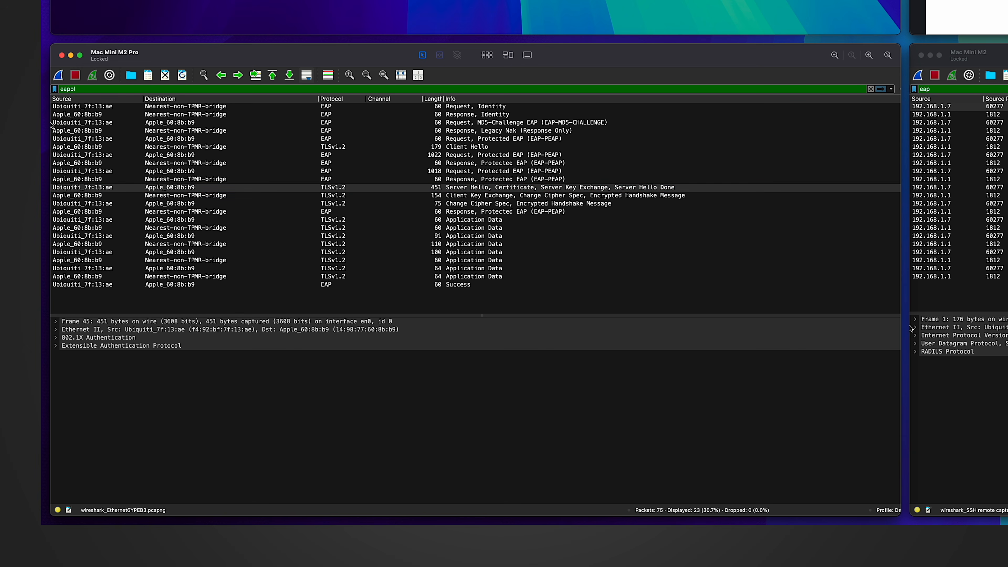
pyautogui.click(276, 188)
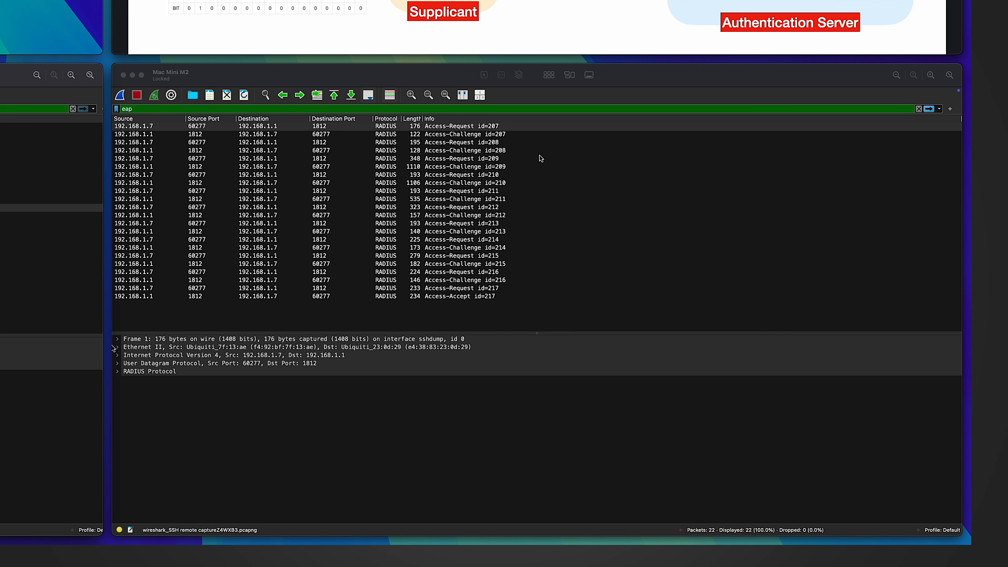
# Run through the remote capture's RADIUS packets from the first Access-Request to the Access-Accept, then return to the top.
pyautogui.click(441, 75)
pyautogui.click(277, 126)
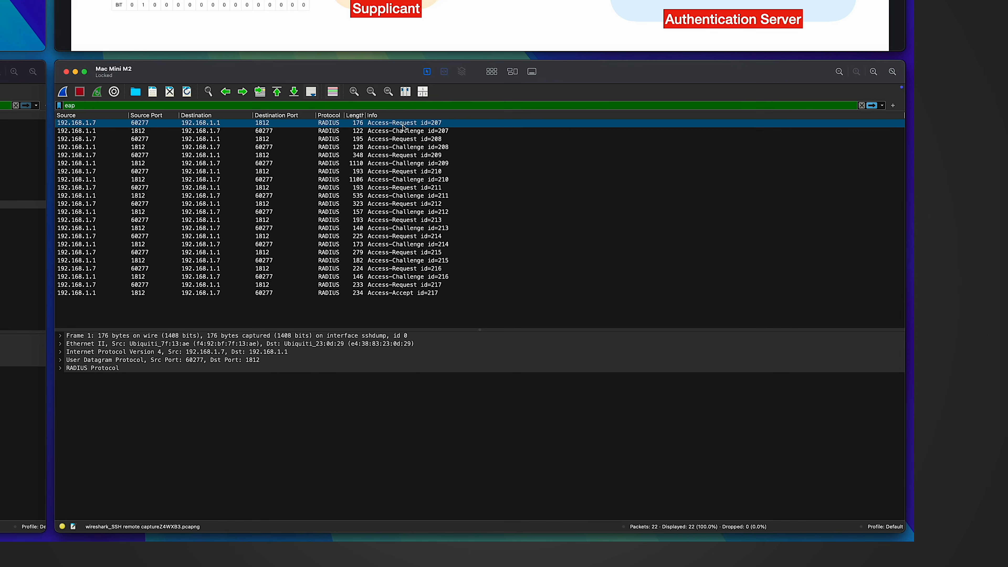
pyautogui.press('Down')
pyautogui.press('Down')
pyautogui.press('Down')
pyautogui.moveTo(400, 213); pyautogui.dragTo(411, 158)
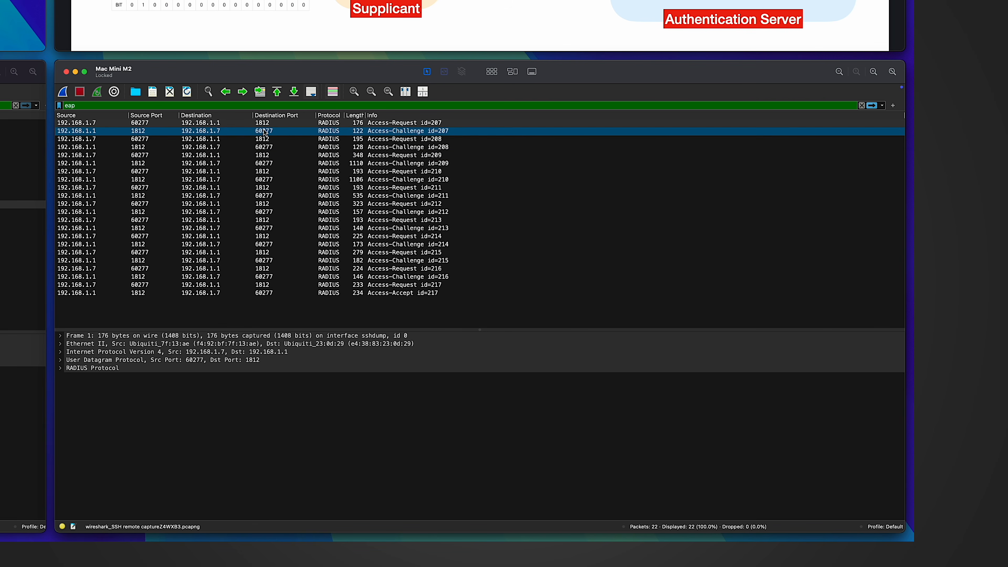
pyautogui.click(257, 124)
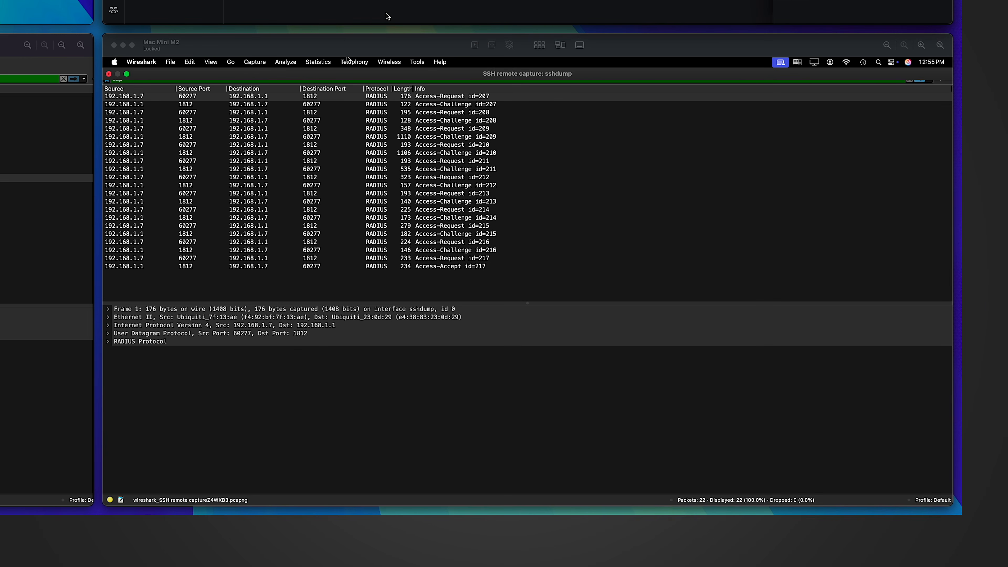
# Expand Access-Accept id=217's RADIUS attributes and select the Tunnel-Type VLAN AVP.
pyautogui.click(437, 266)
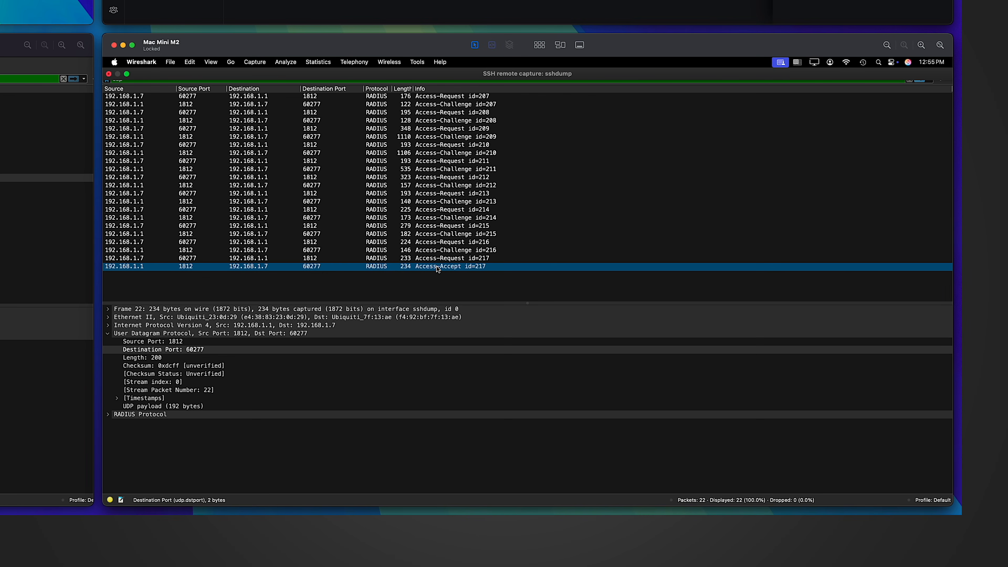
pyautogui.click(107, 415)
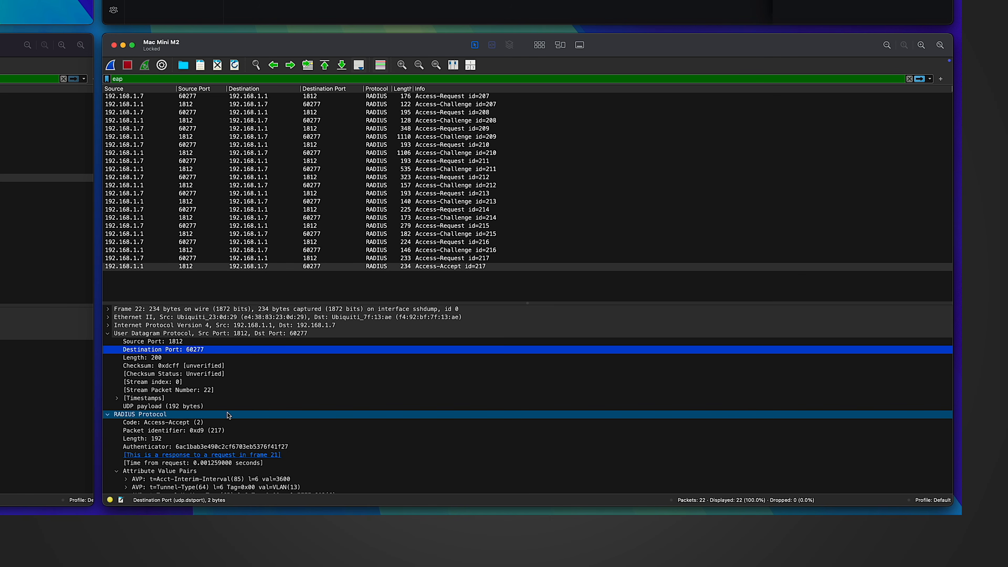
pyautogui.scroll(-5, 228, 415)
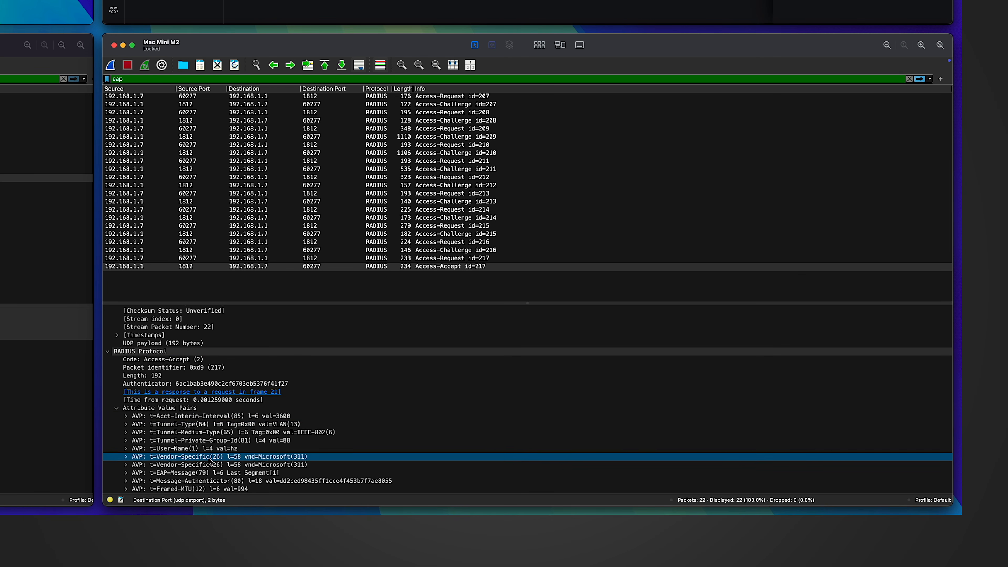
pyautogui.click(194, 424)
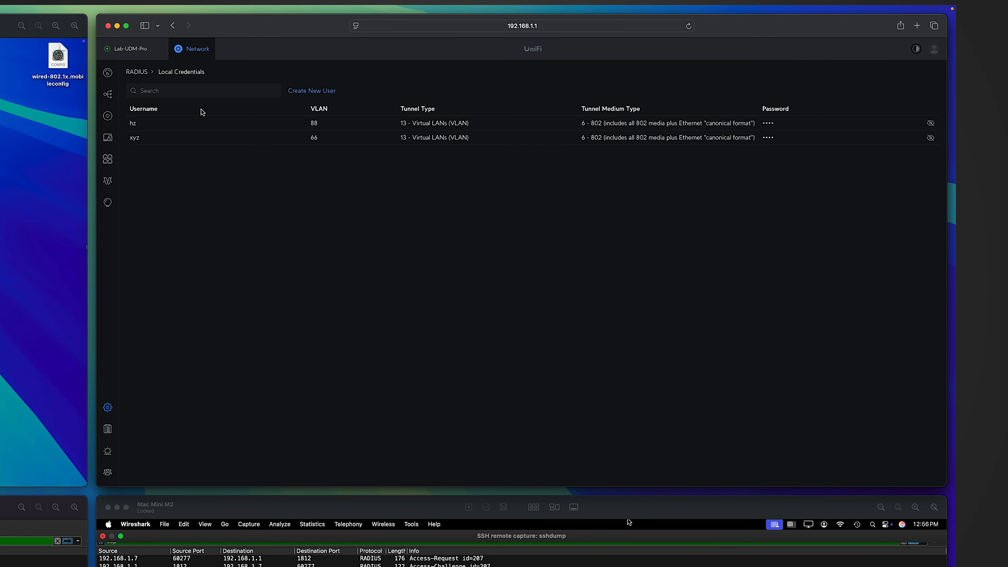
# Compare the User-Name and Tunnel-Private-Group-Id 88 AVPs with the UniFi RADIUS user's VLAN settings.
pyautogui.click(196, 124)
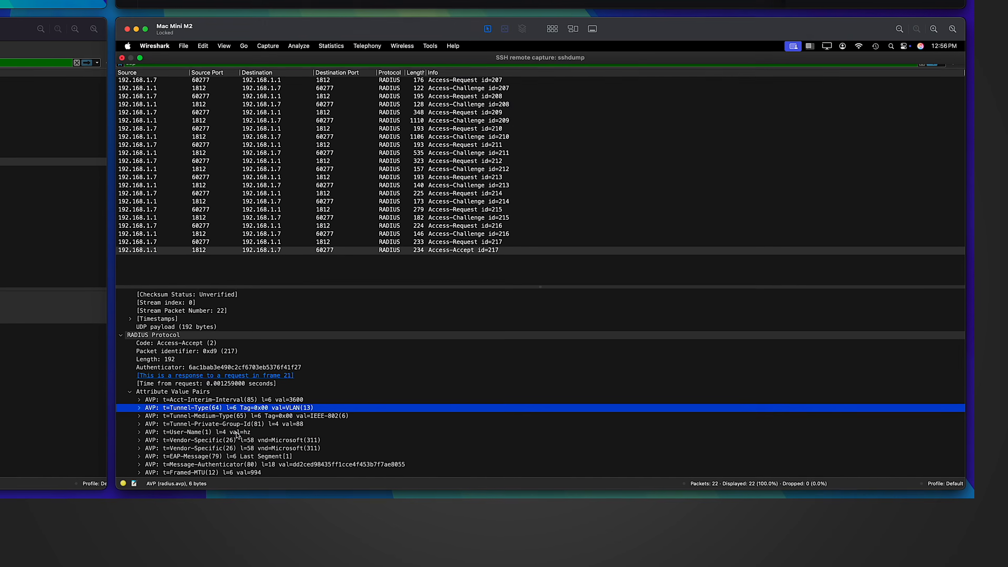
pyautogui.click(237, 432)
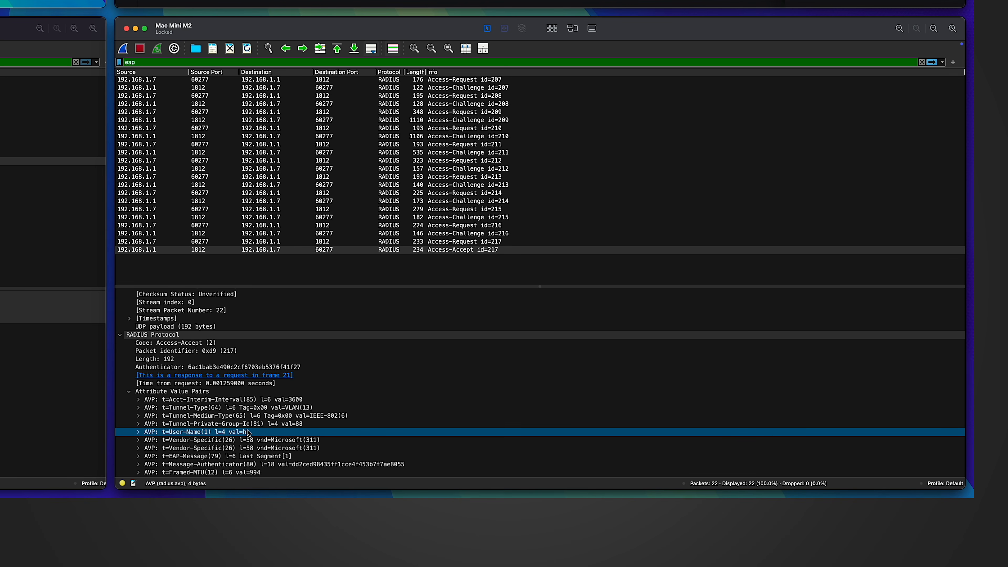
pyautogui.click(250, 426)
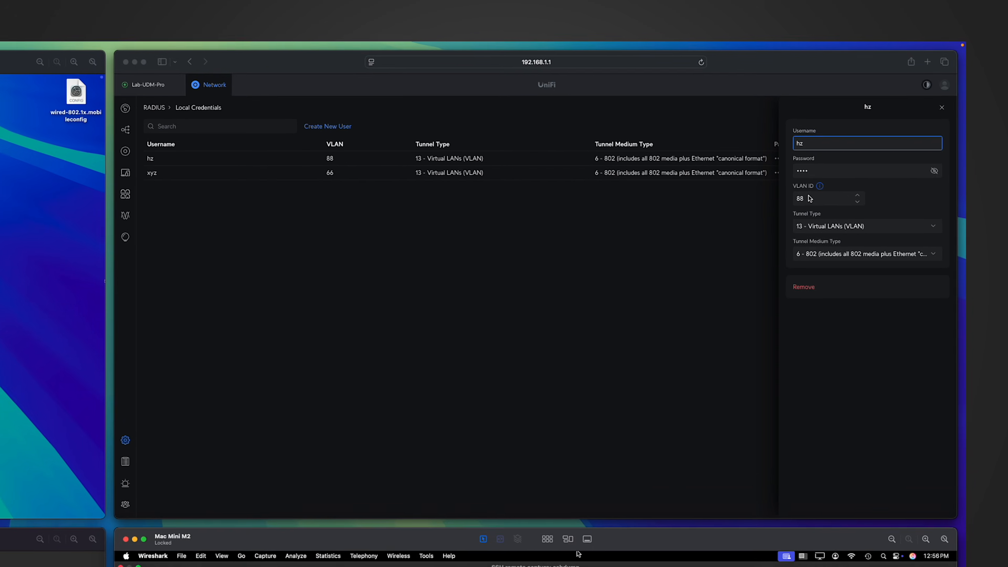
pyautogui.click(808, 195)
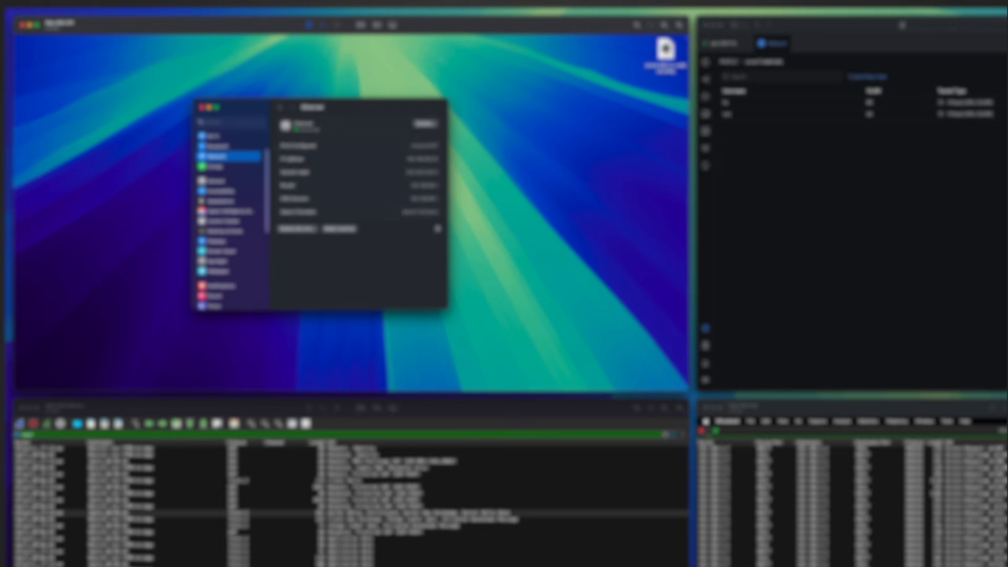
# Note the Mac's 88 subnet, then select frame 59, the EAP Success packet, in the eapol capture.
pyautogui.moveTo(424, 160); pyautogui.dragTo(431, 161)
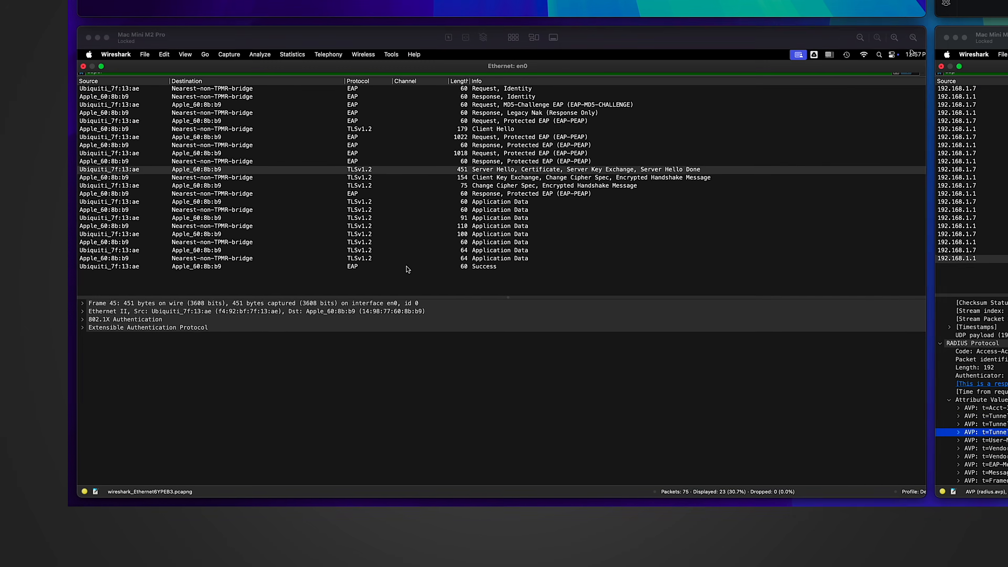
pyautogui.click(407, 269)
pyautogui.click(394, 264)
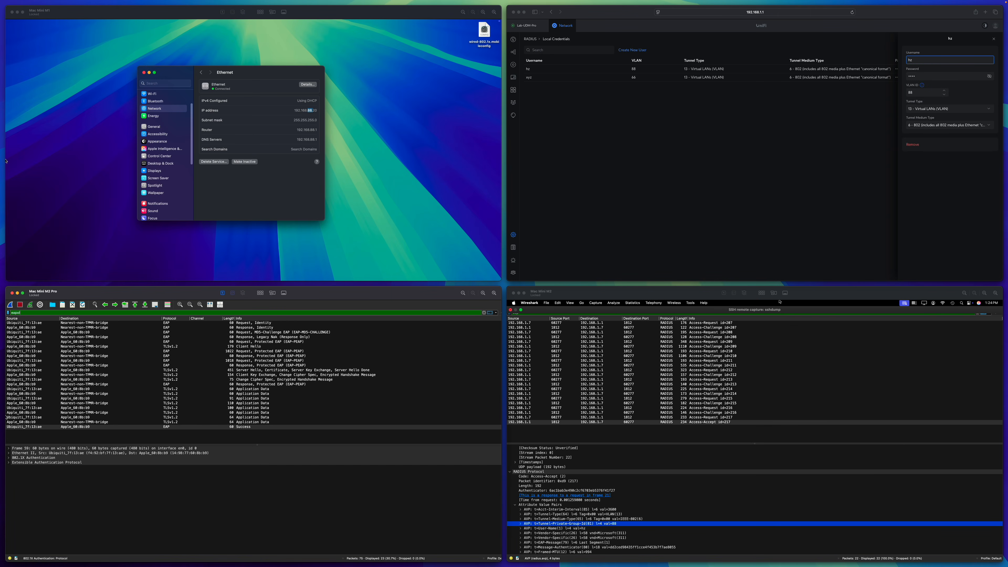
pyautogui.click(190, 427)
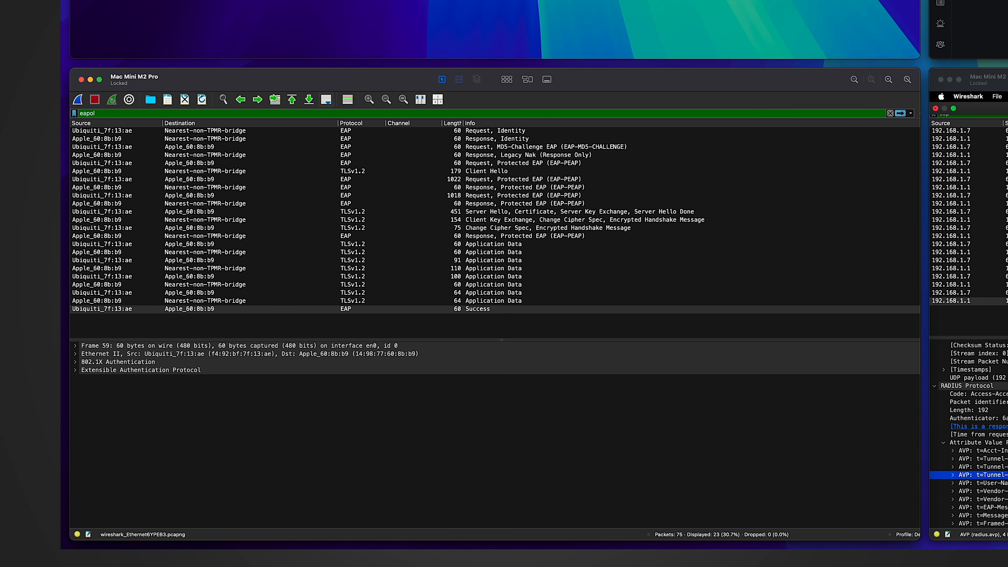
# Filter on eapol || dhcp and inspect the DHCP Discover and the Offer of 192.168.88.20.
pyautogui.write('||')
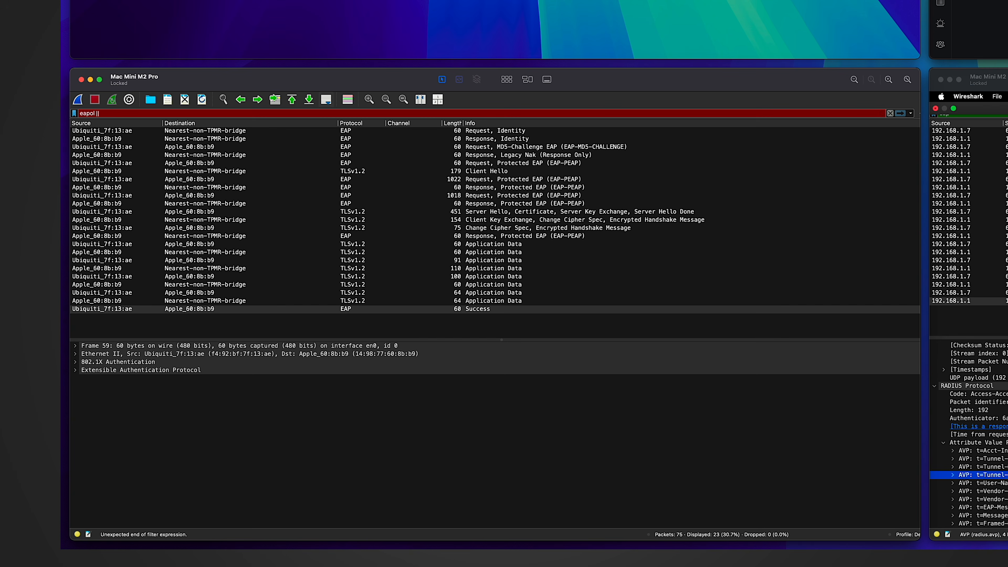
pyautogui.write(' dhcp')
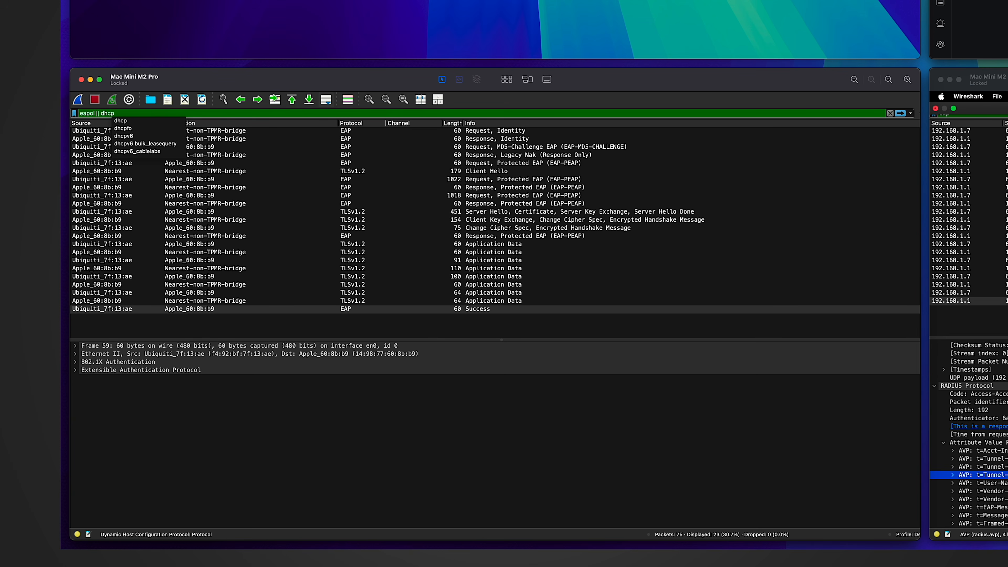
pyautogui.press('Return')
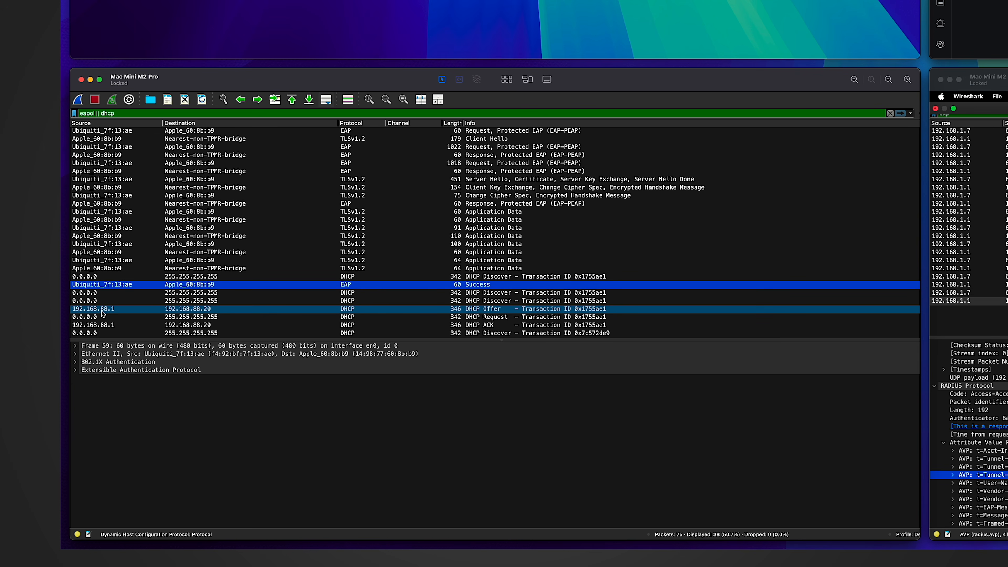
pyautogui.click(209, 310)
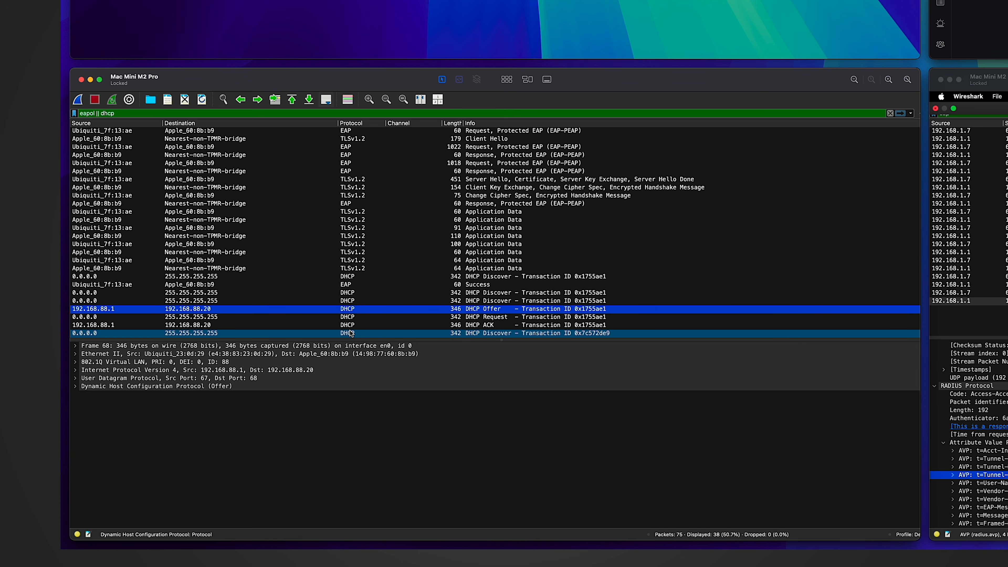
pyautogui.click(193, 301)
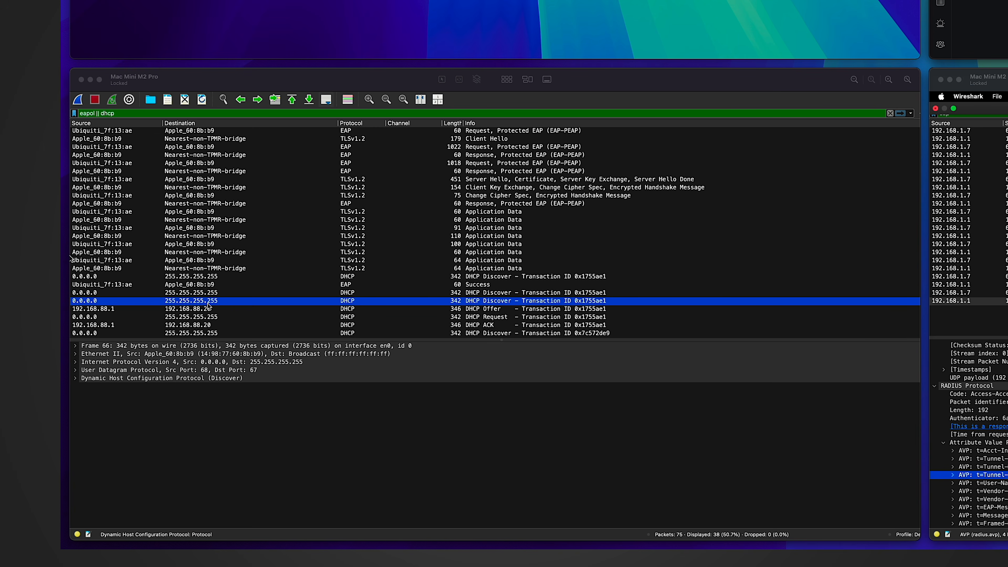
pyautogui.click(190, 310)
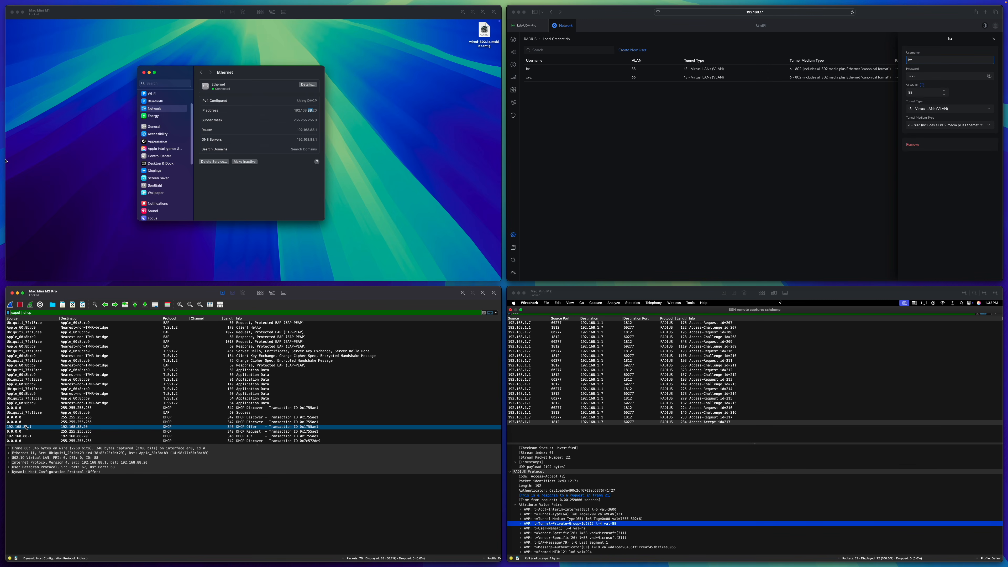
# Leave the DHCP Offer in view and open switch Port 8's settings in UniFi Network.
pyautogui.click(69, 428)
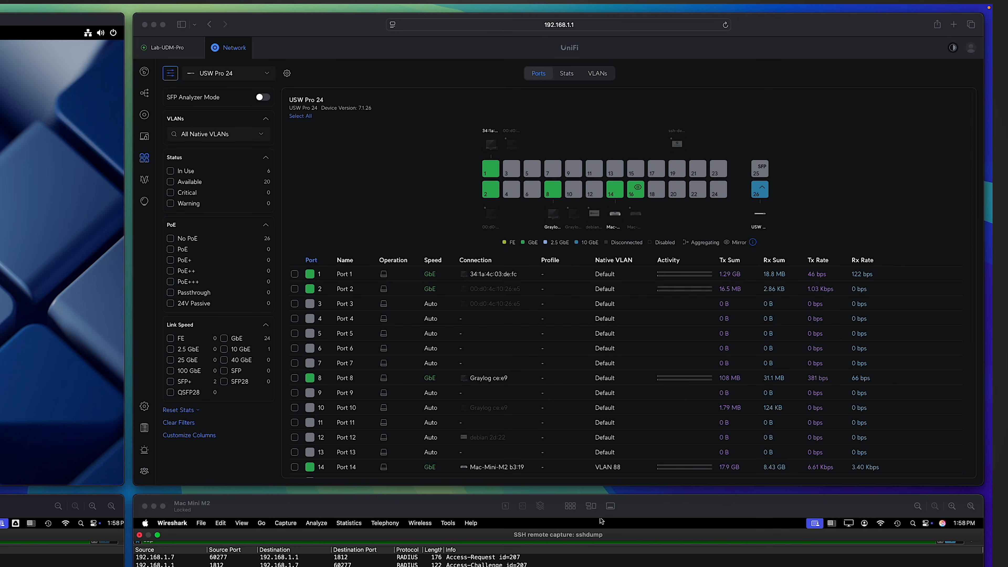
pyautogui.click(553, 195)
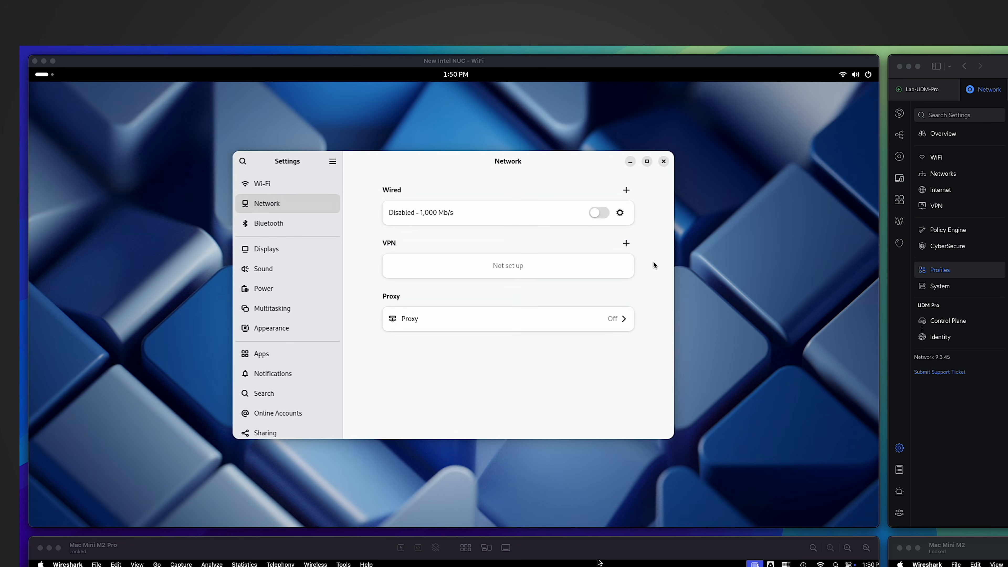
# Enable wired 802.1X security with no CA certificate required, checking the RADIUS user accounts for credentials.
pyautogui.click(620, 214)
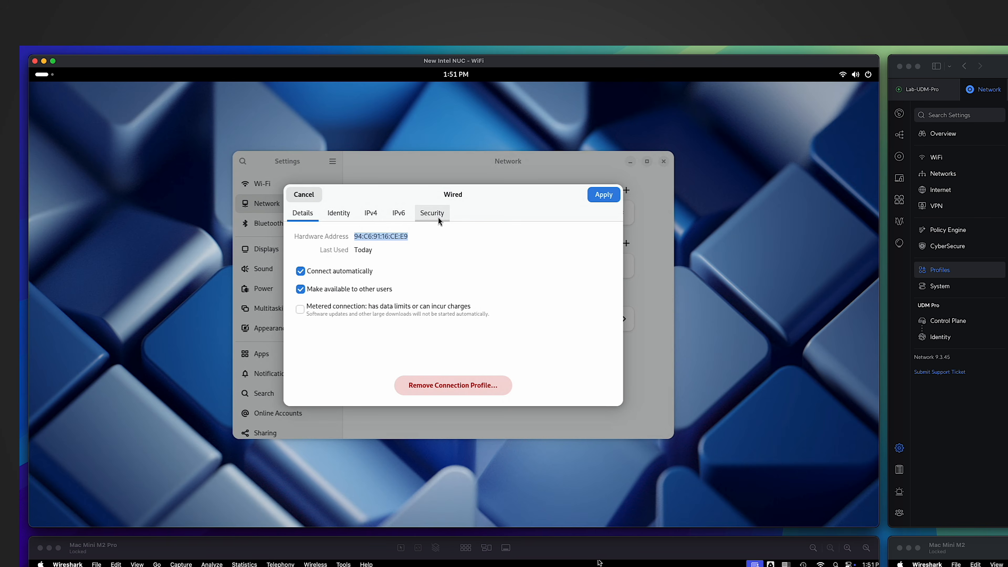
pyautogui.click(438, 216)
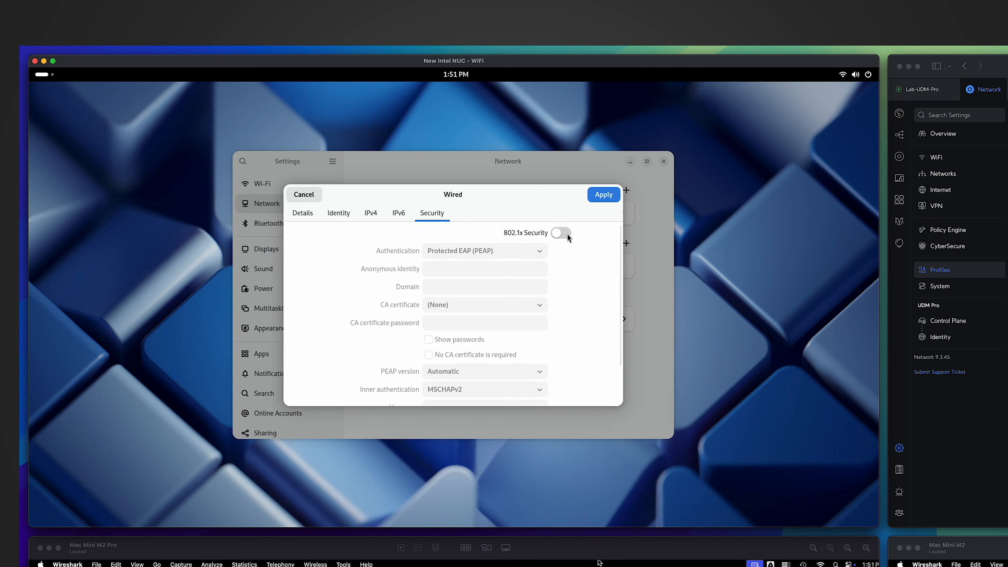
pyautogui.click(567, 233)
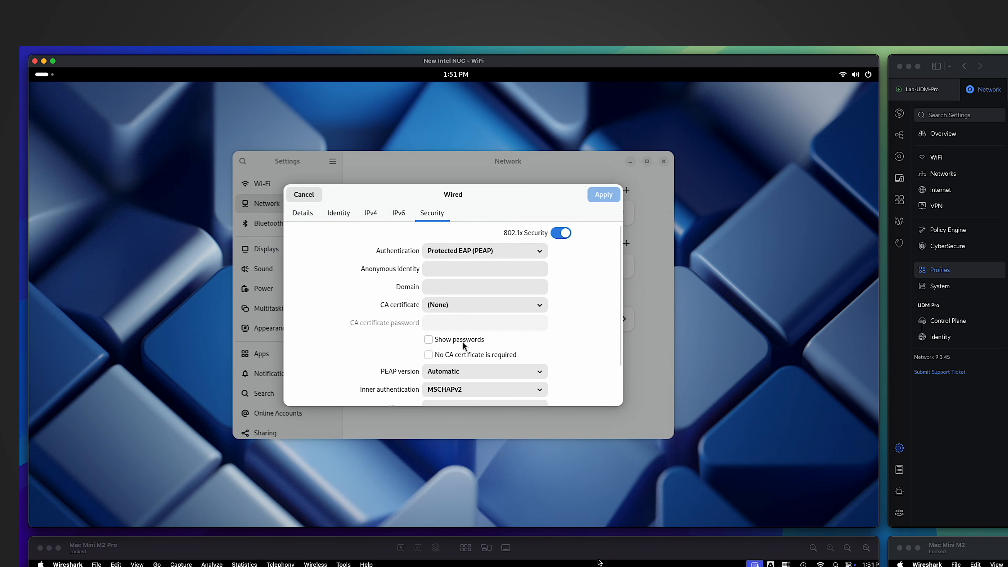
pyautogui.click(429, 355)
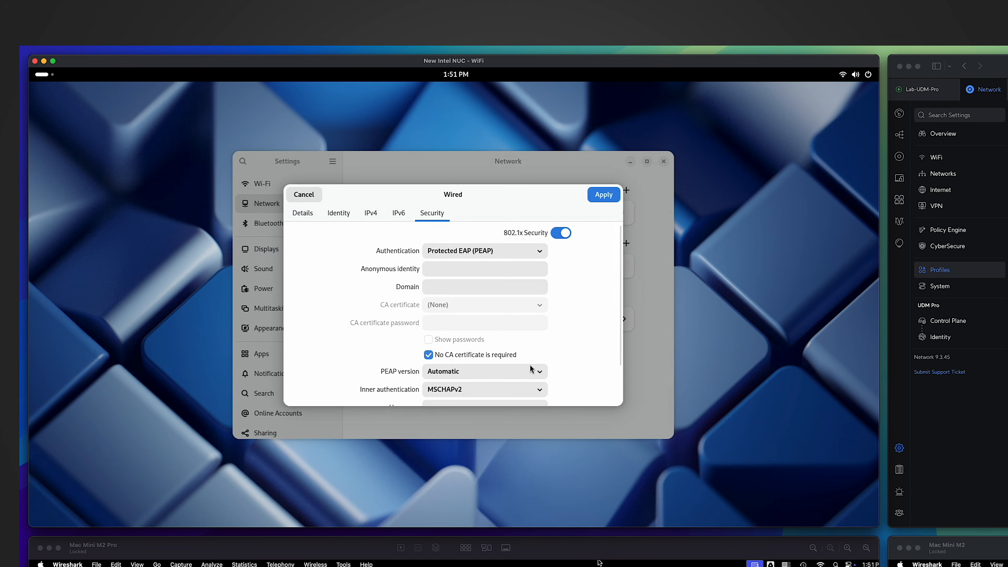
pyautogui.scroll(-2, 576, 361)
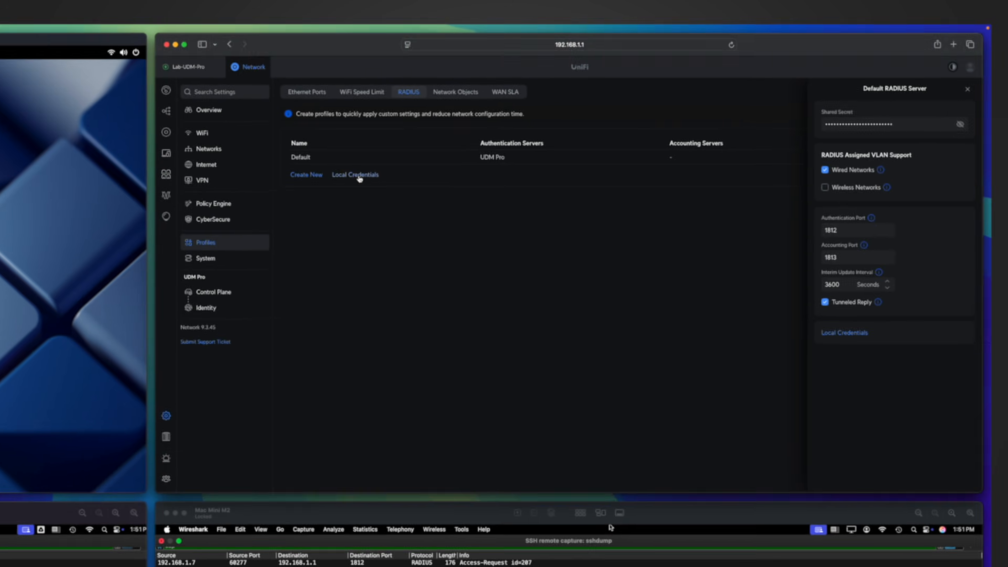
pyautogui.click(357, 177)
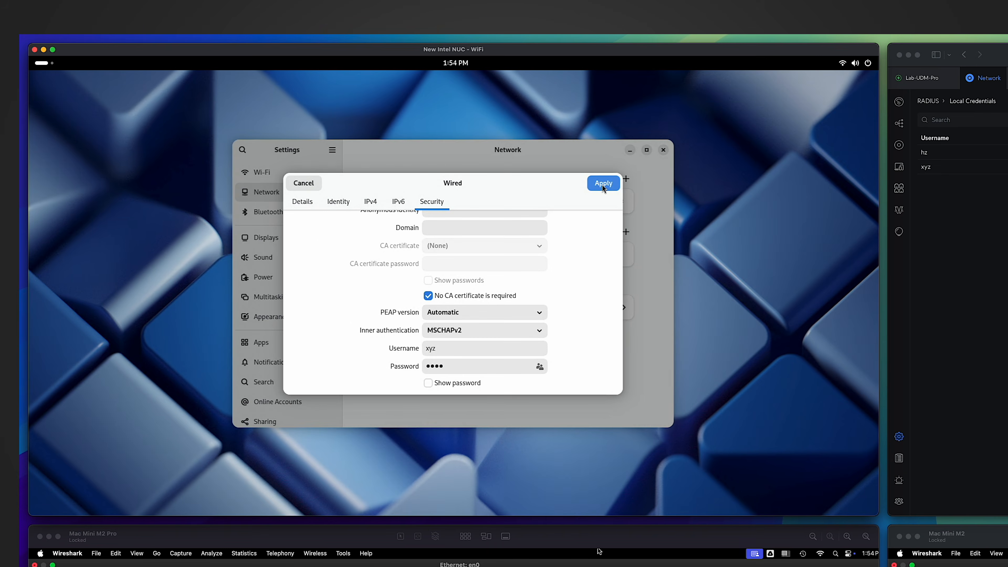
# Apply the 802.1X settings, switch Wired on, and confirm its IPv4 address 192.168.66.190.
pyautogui.click(603, 185)
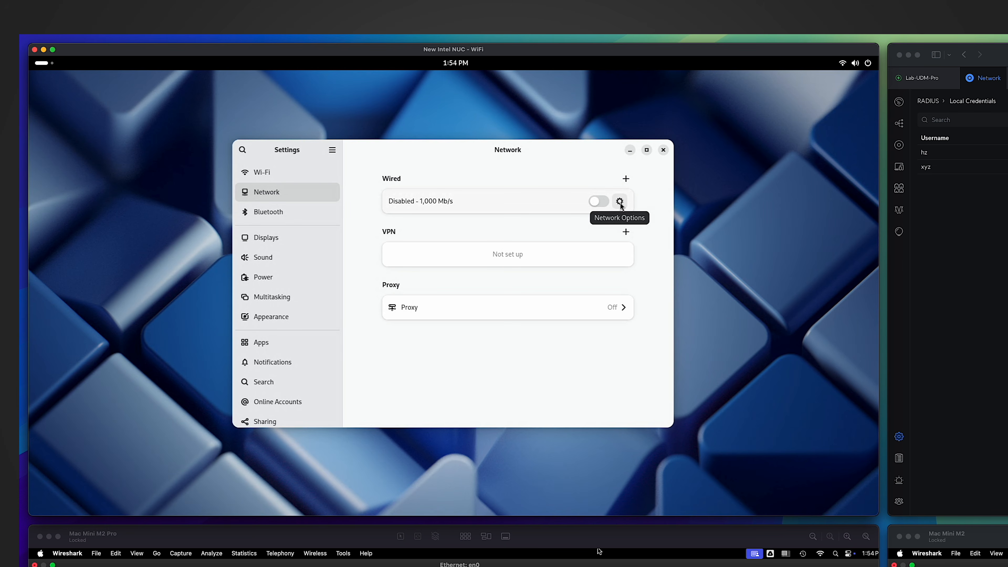
pyautogui.click(599, 201)
pyautogui.click(855, 63)
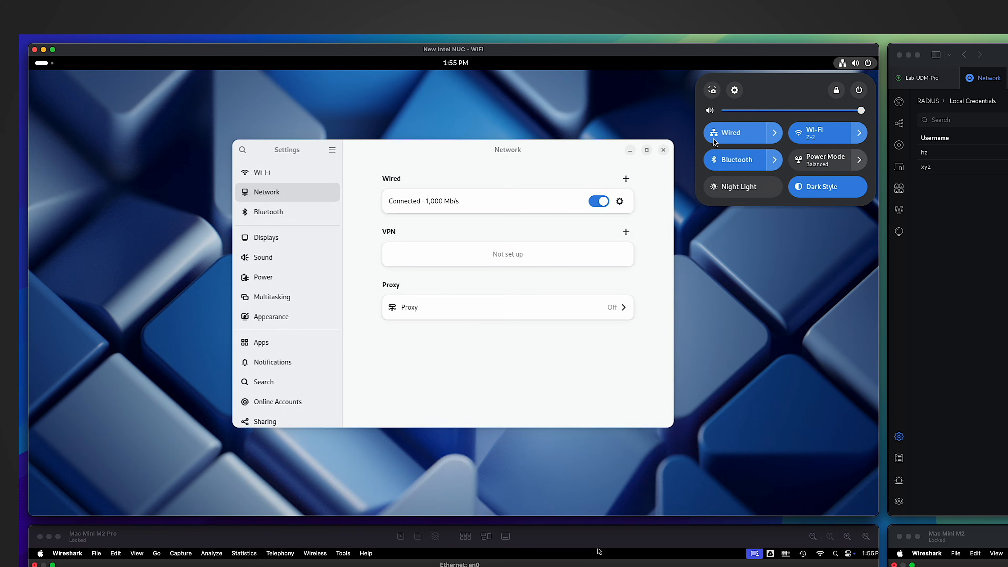
pyautogui.click(627, 211)
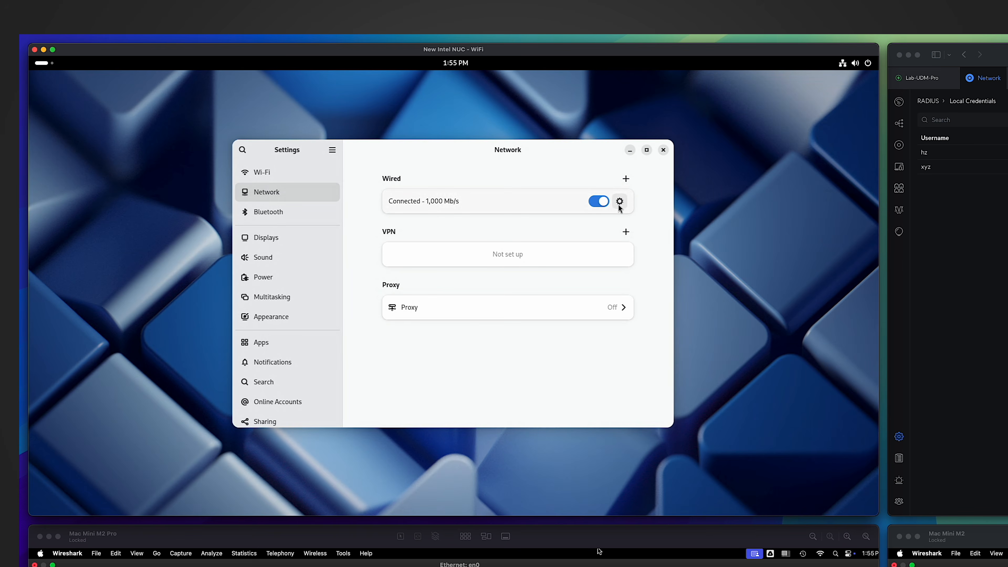
pyautogui.click(620, 203)
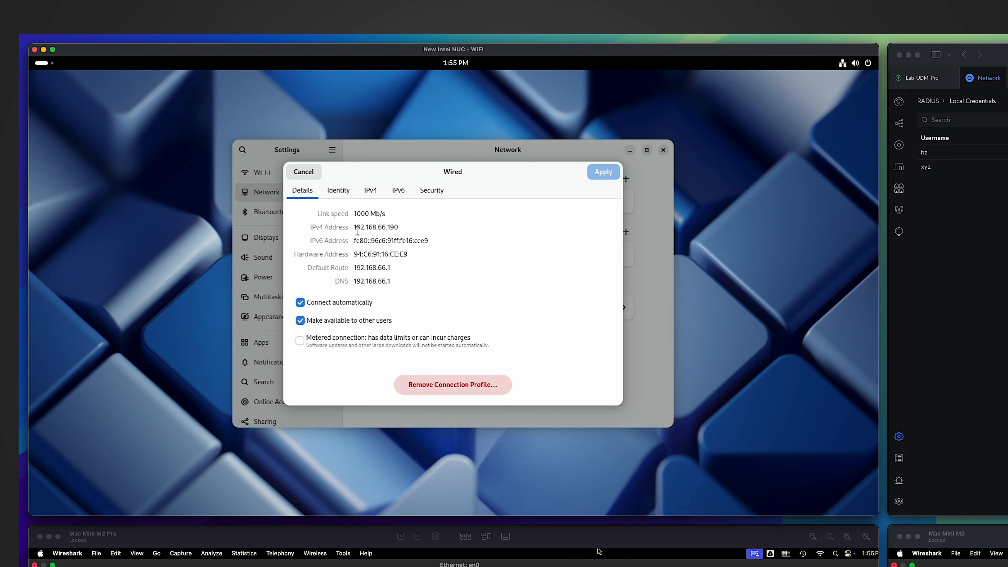
pyautogui.moveTo(359, 228); pyautogui.dragTo(398, 227)
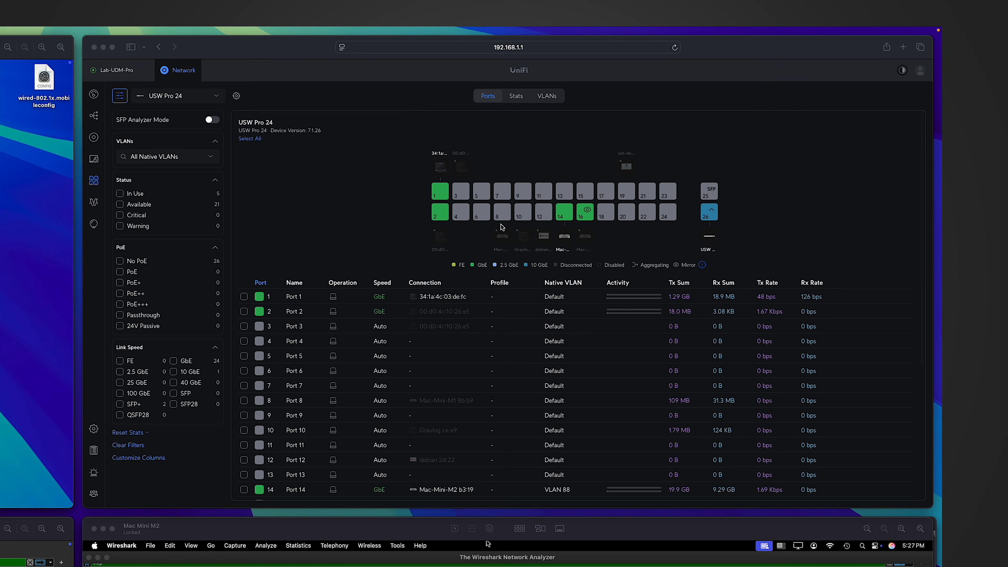
# Keep the USW Pro 24's port 8 on Auto 802.1X control, then go to the devices list.
pyautogui.click(502, 213)
pyautogui.click(502, 213)
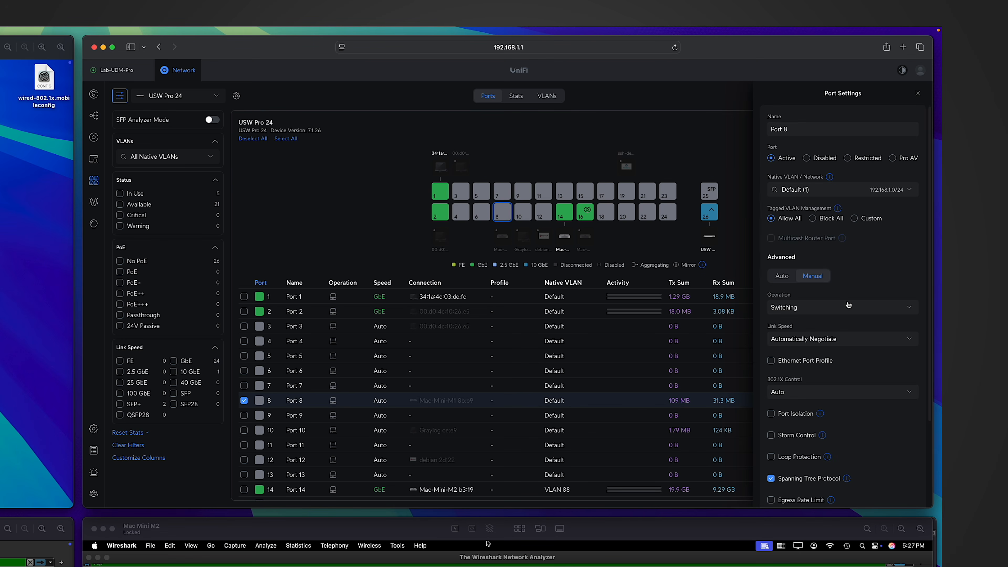
pyautogui.scroll(-3, 849, 292)
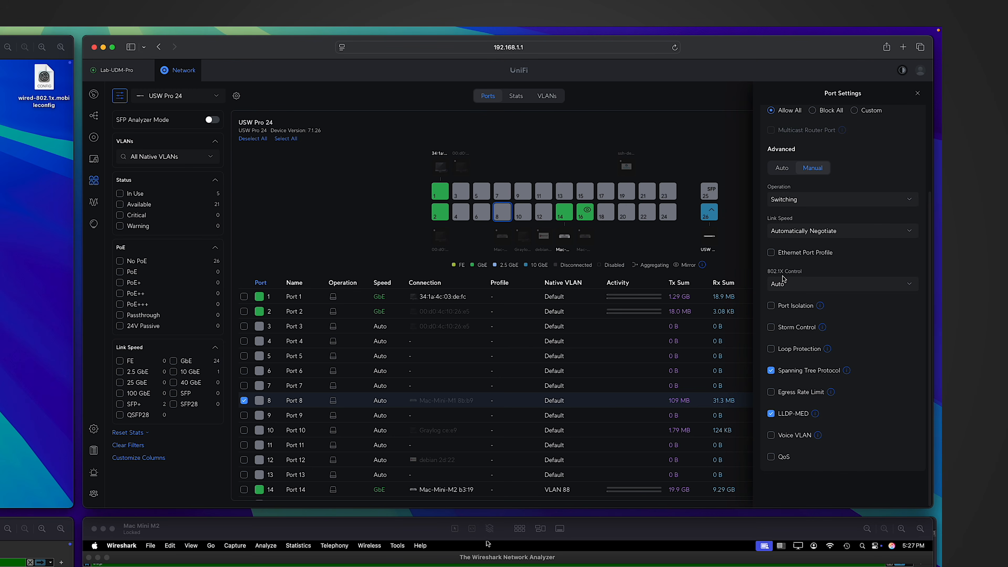
pyautogui.click(800, 288)
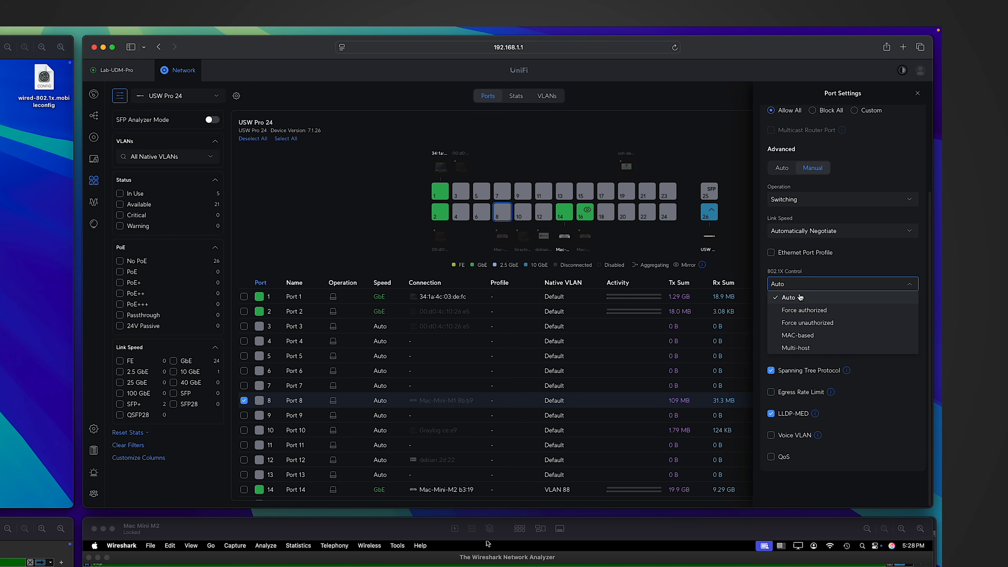
pyautogui.click(800, 298)
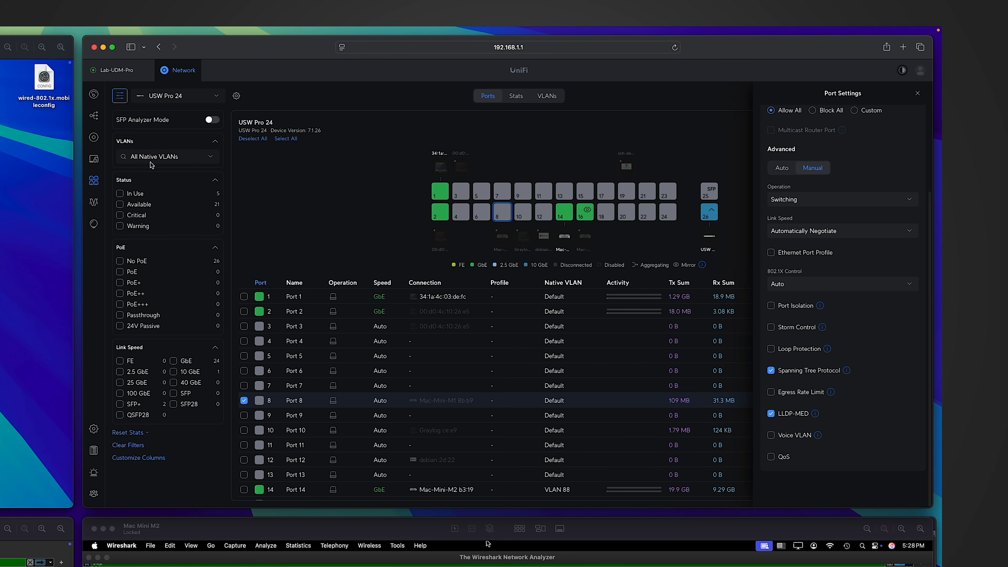
pyautogui.click(97, 139)
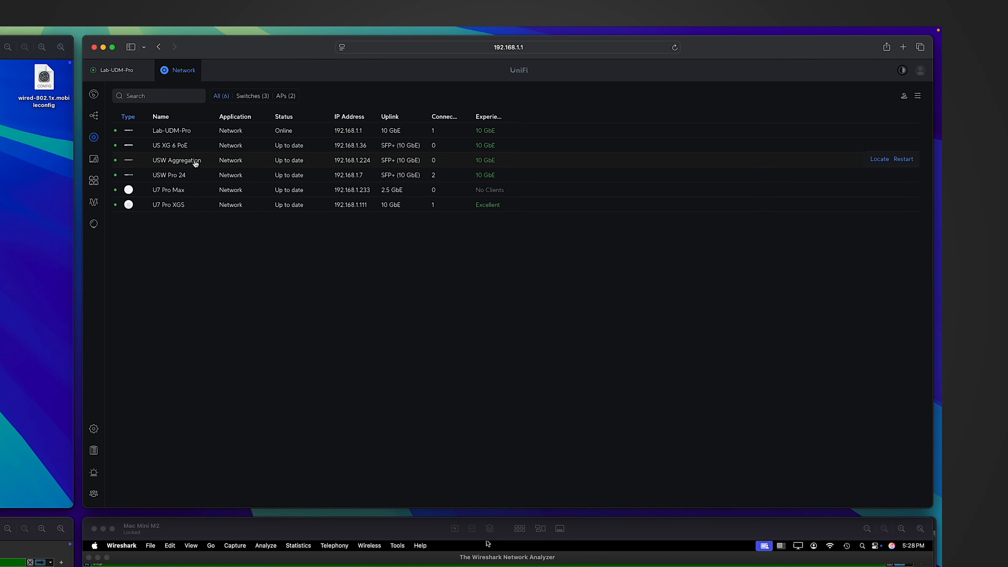
# Give USW Pro 24 the Default RADIUS profile and VLAN GUEST as 802.1X fallback, then apply.
pyautogui.click(174, 174)
pyautogui.click(898, 120)
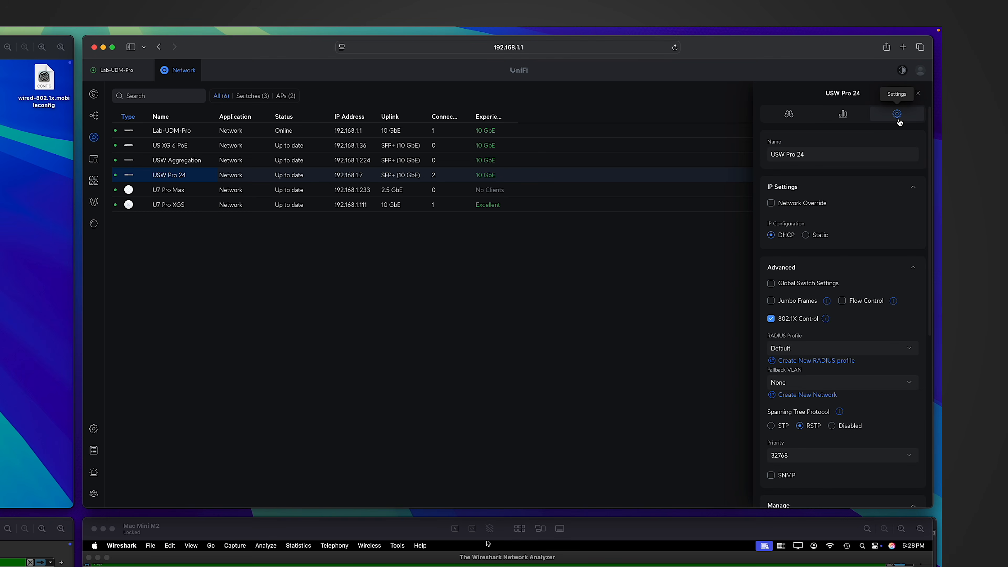
pyautogui.scroll(-3, 851, 418)
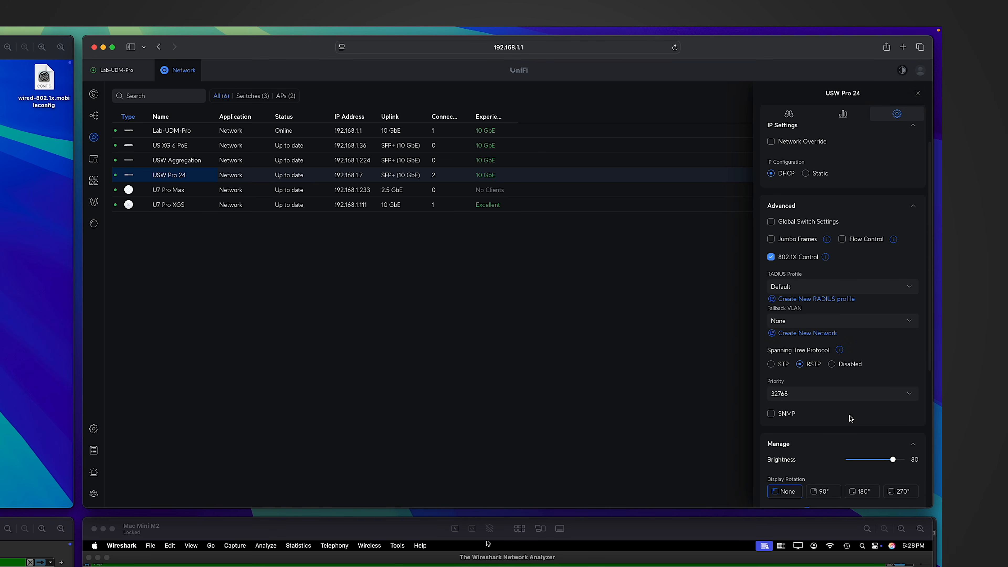
pyautogui.scroll(-10, 851, 417)
pyautogui.scroll(5, 848, 412)
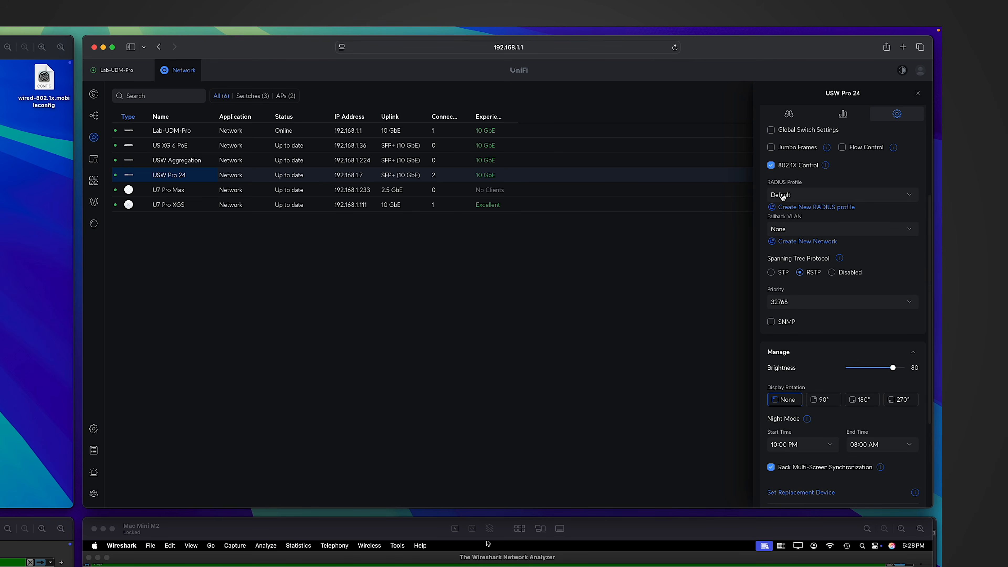
pyautogui.click(782, 195)
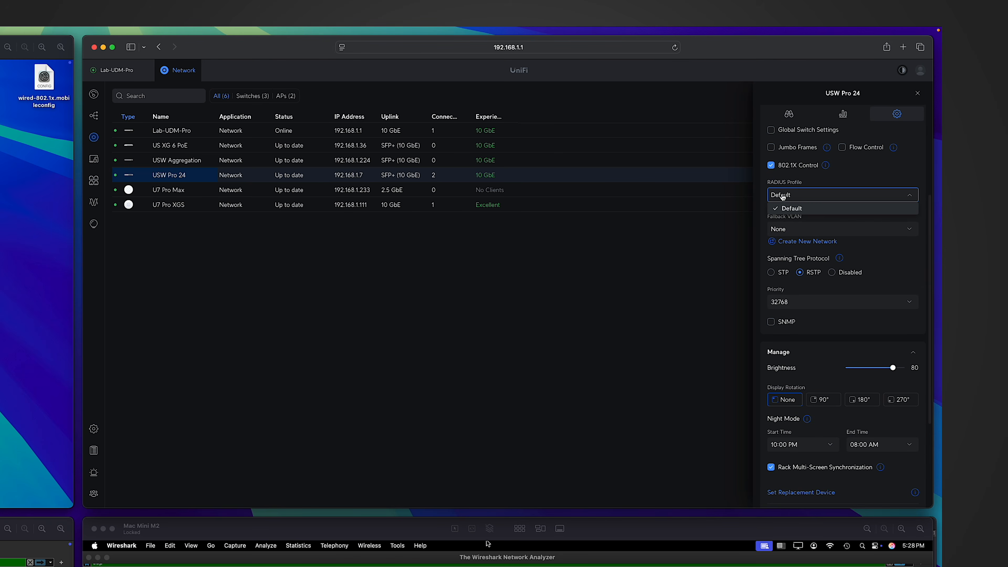
pyautogui.click(796, 209)
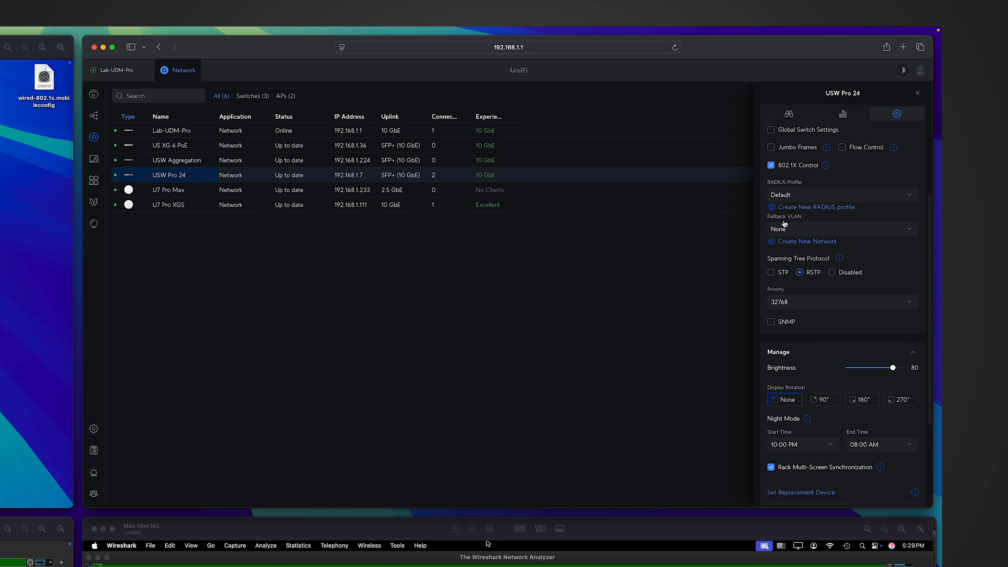
pyautogui.click(801, 230)
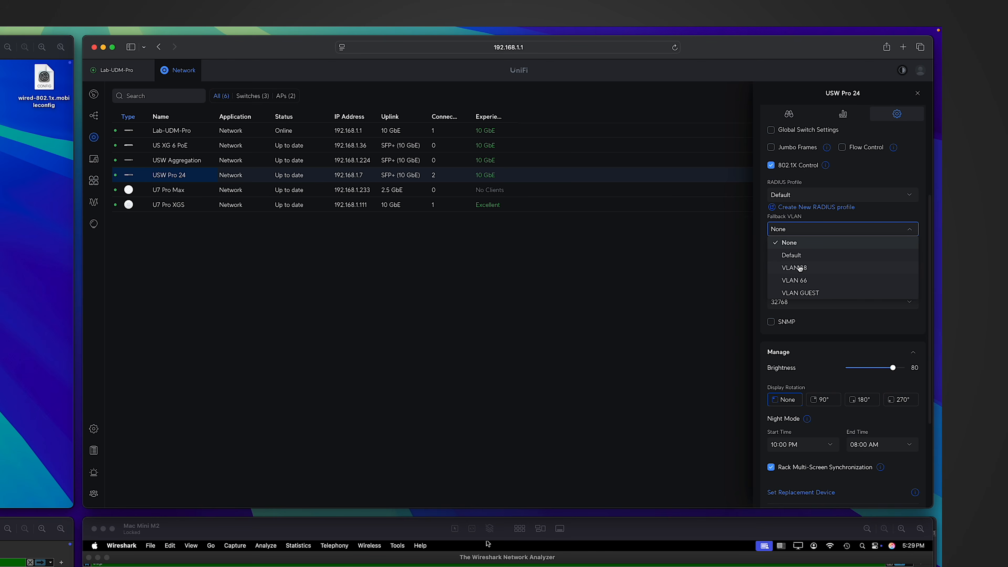
pyautogui.click(812, 295)
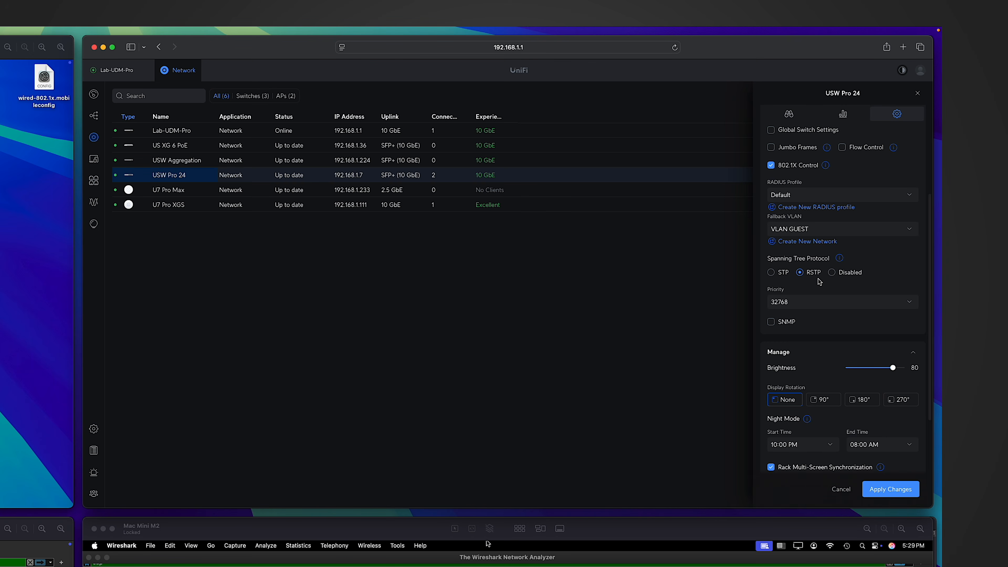
pyautogui.click(893, 488)
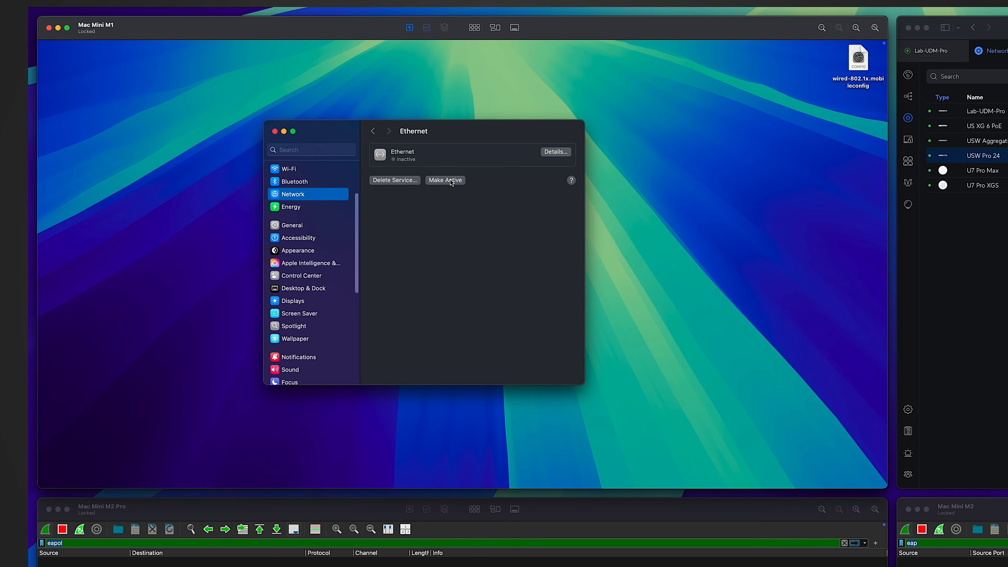
# Make the Mac's Ethernet service active and submit a made-up 802.1X password.
pyautogui.click(449, 180)
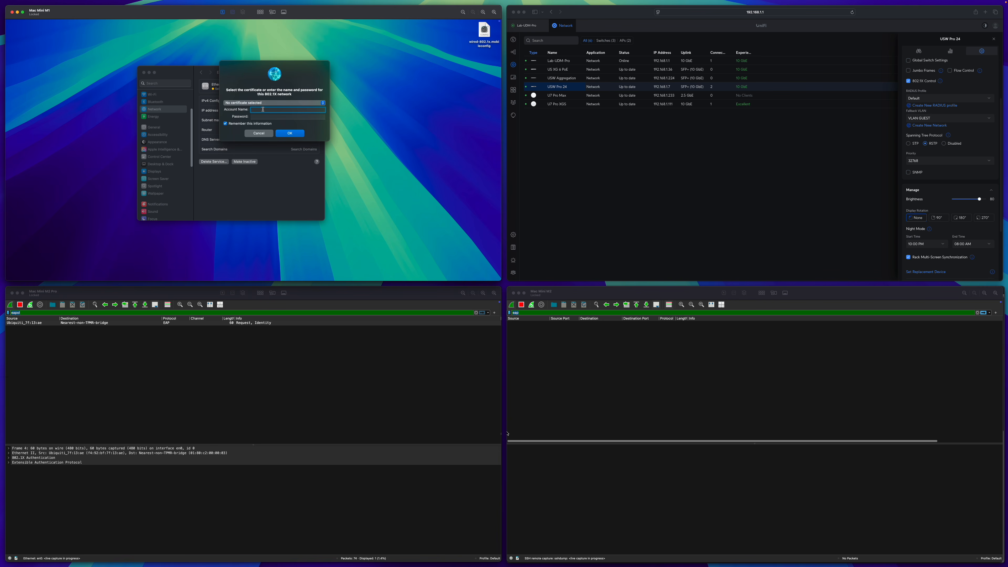
pyautogui.click(267, 117)
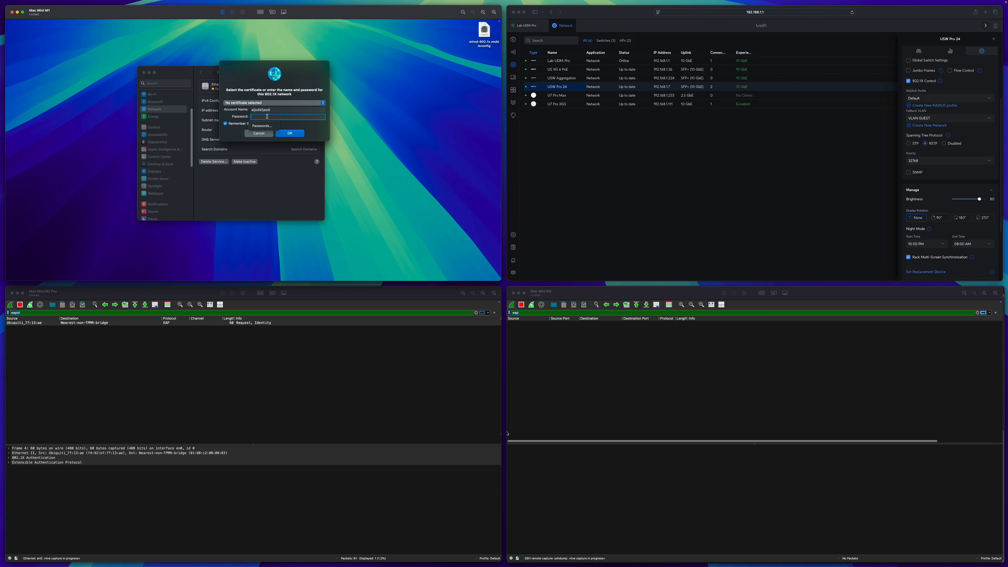
pyautogui.write('••••••••••••')
pyautogui.press('Return')
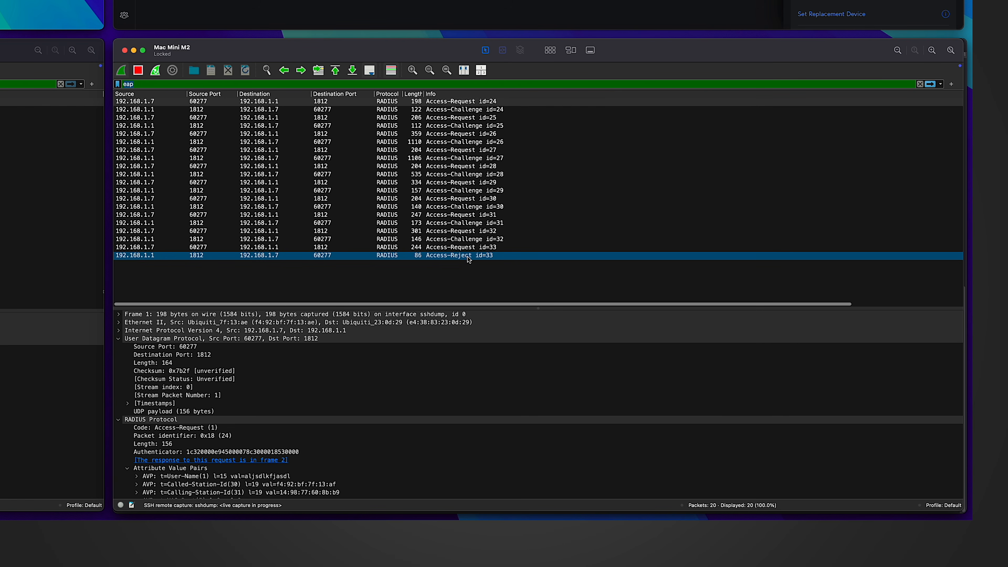
# Select the EAP Success packet in the M2 Pro's EAPOL capture to view its details.
pyautogui.scroll(-3, 388, 384)
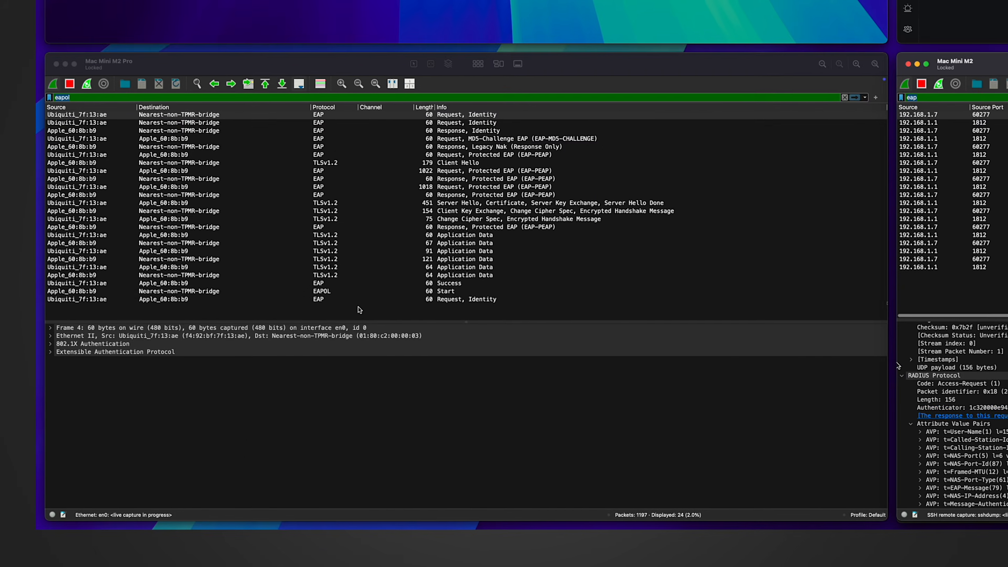
pyautogui.click(360, 310)
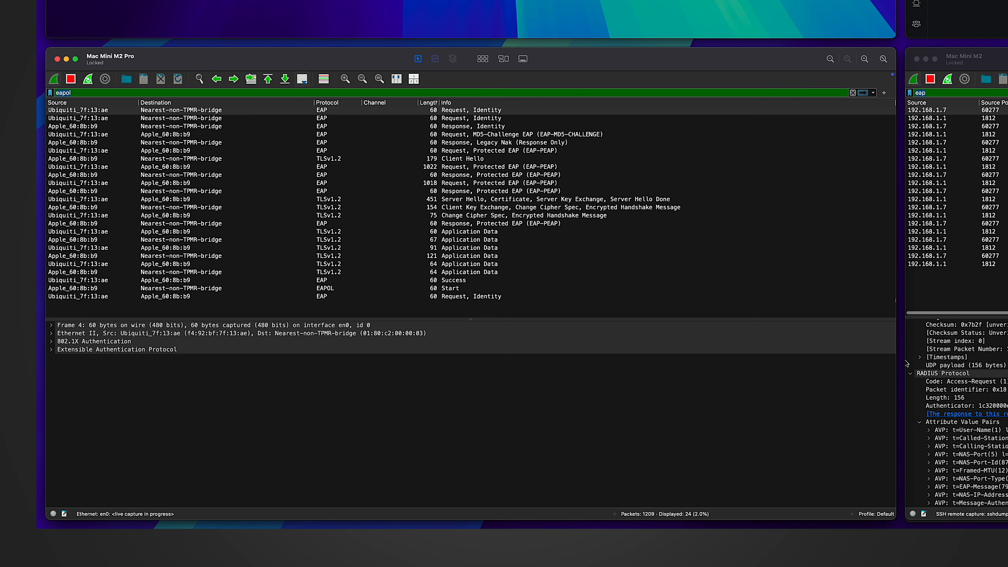
pyautogui.click(368, 280)
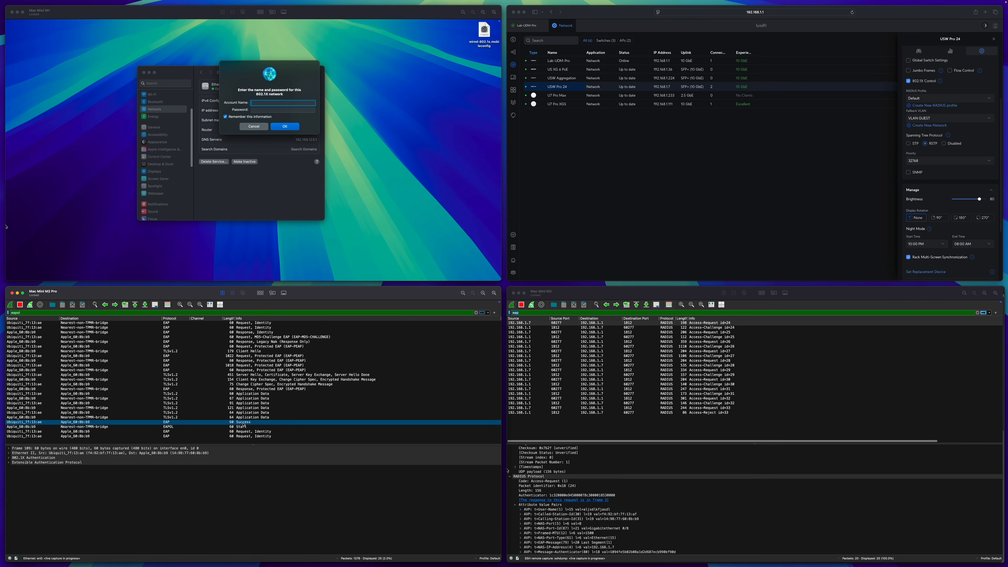
pyautogui.scroll(5, 913, 202)
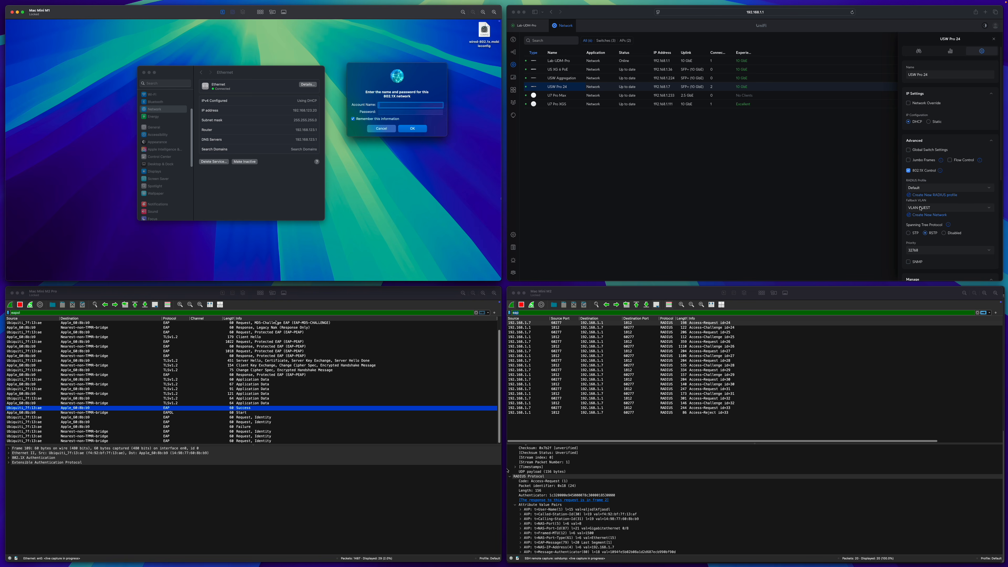
# Review Port 8's 802.1X control options, then cancel the Mac's pending 802.1X login prompt.
pyautogui.click(790, 150)
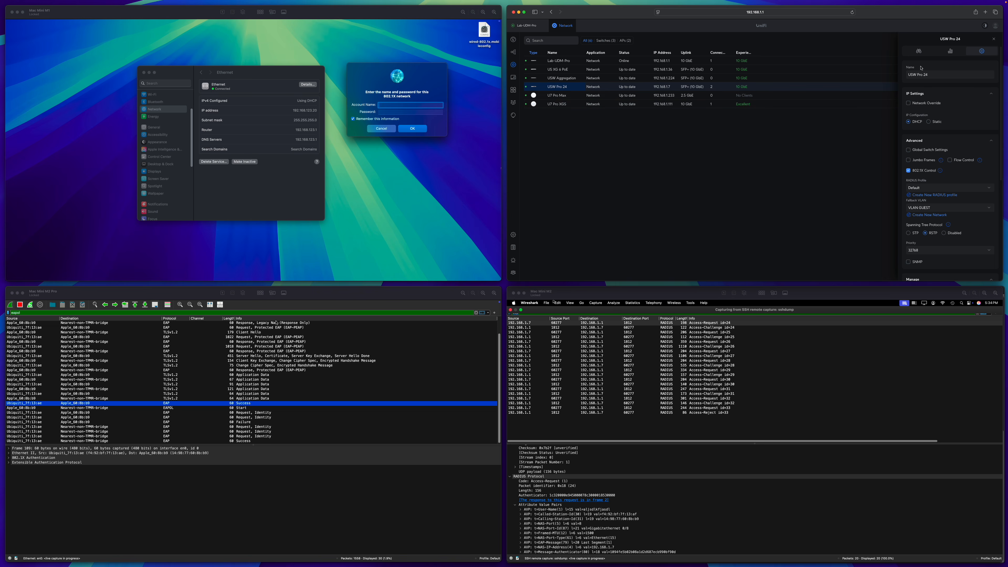
pyautogui.click(786, 218)
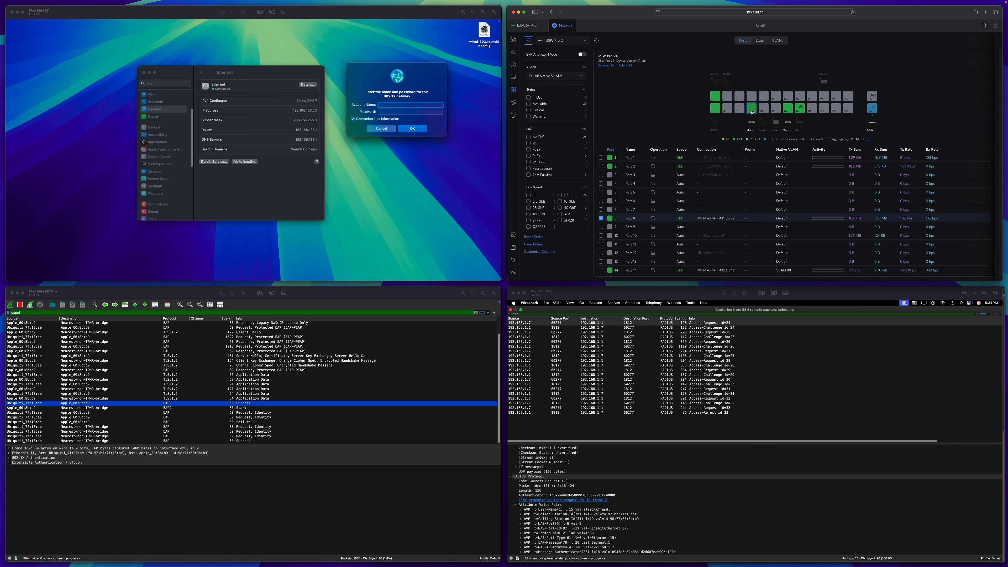
pyautogui.scroll(-1, 925, 206)
pyautogui.click(935, 203)
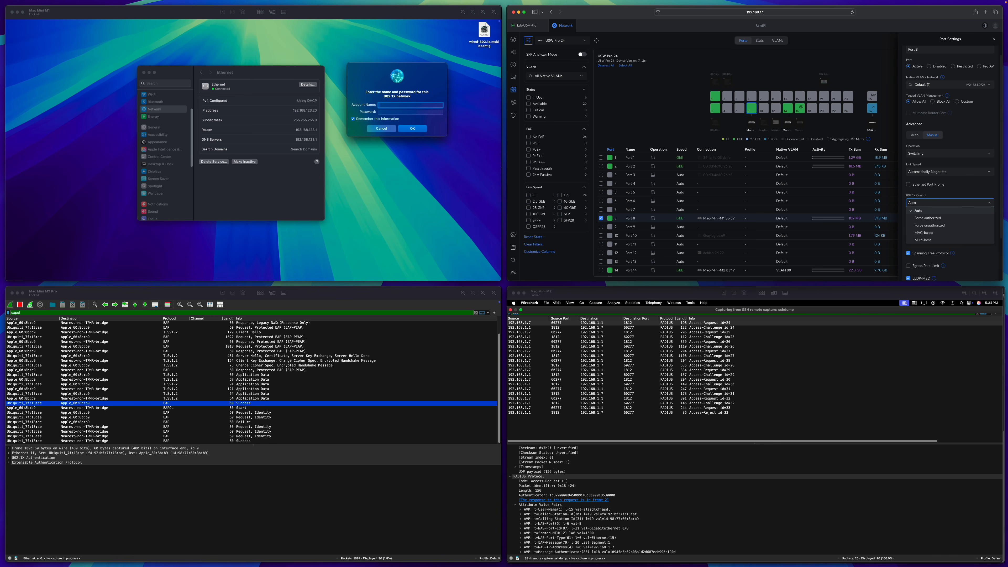
pyautogui.click(554, 301)
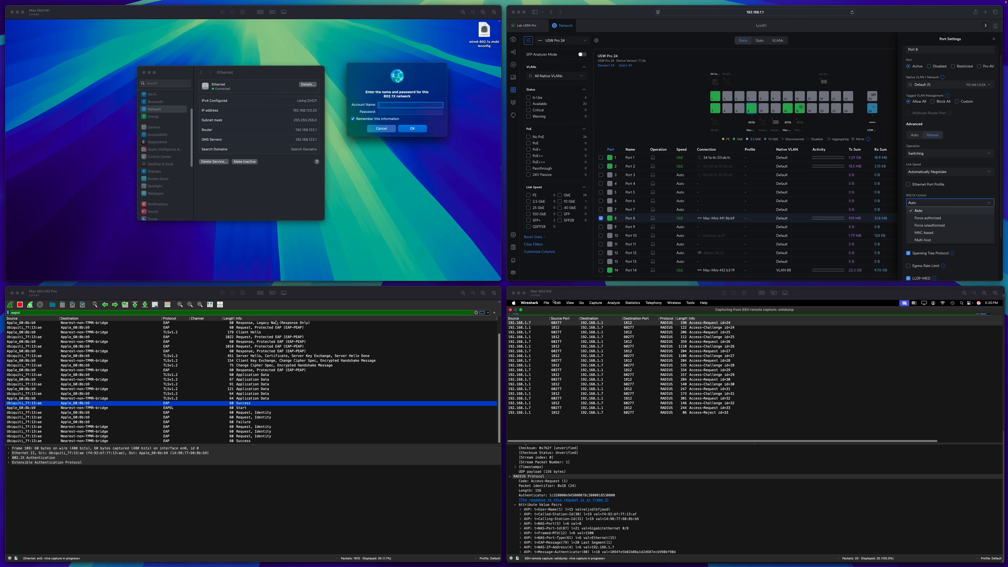
pyautogui.click(378, 132)
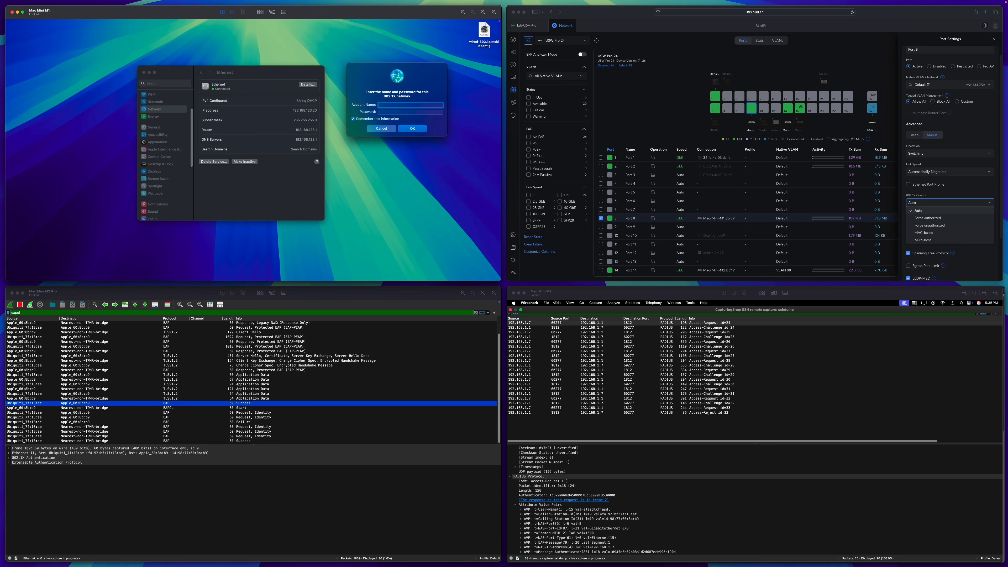
pyautogui.click(379, 130)
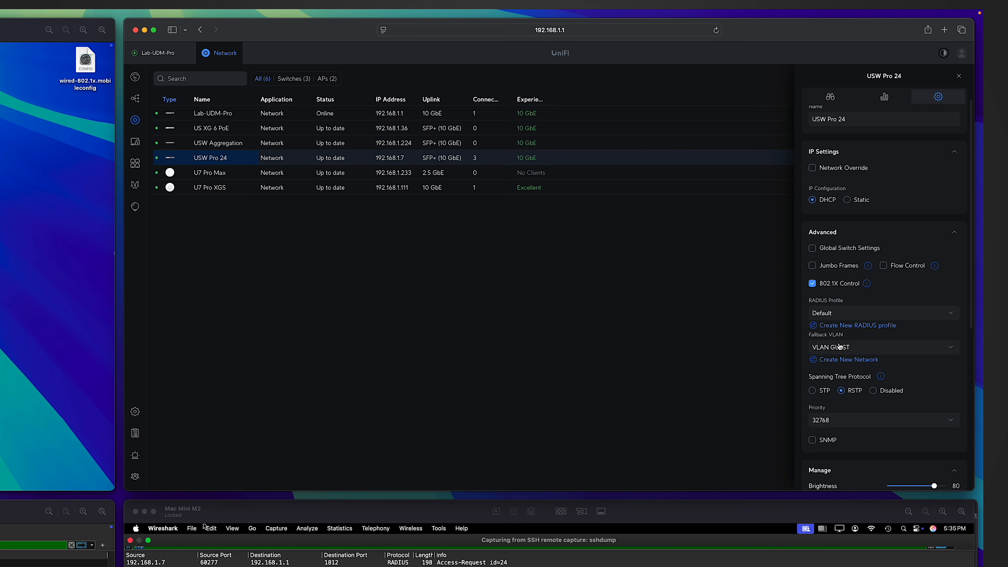
# Set USW Pro 24's fallback VLAN to None, apply, and cycle the Mac's Ethernet off and on.
pyautogui.click(839, 347)
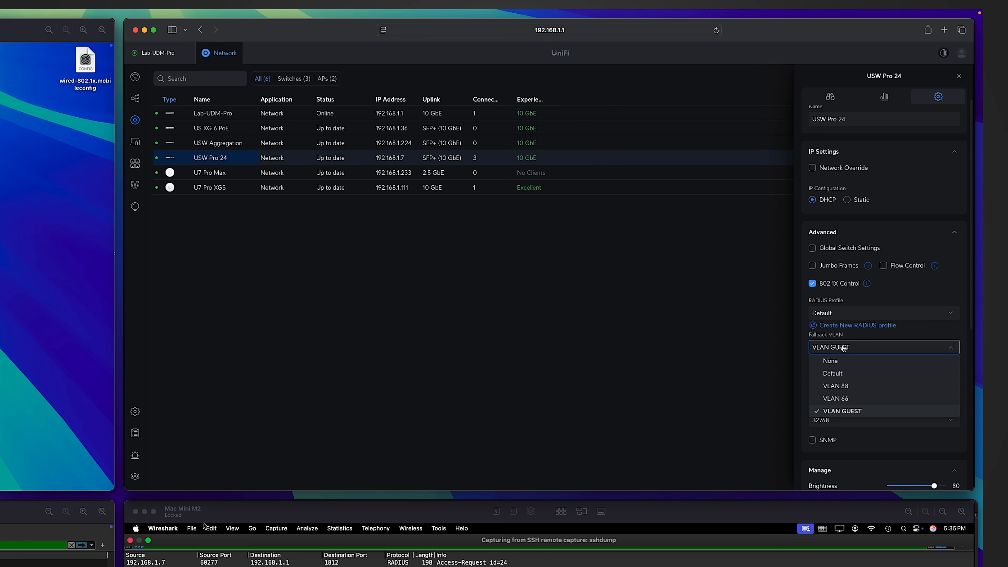
pyautogui.click(842, 362)
pyautogui.click(928, 474)
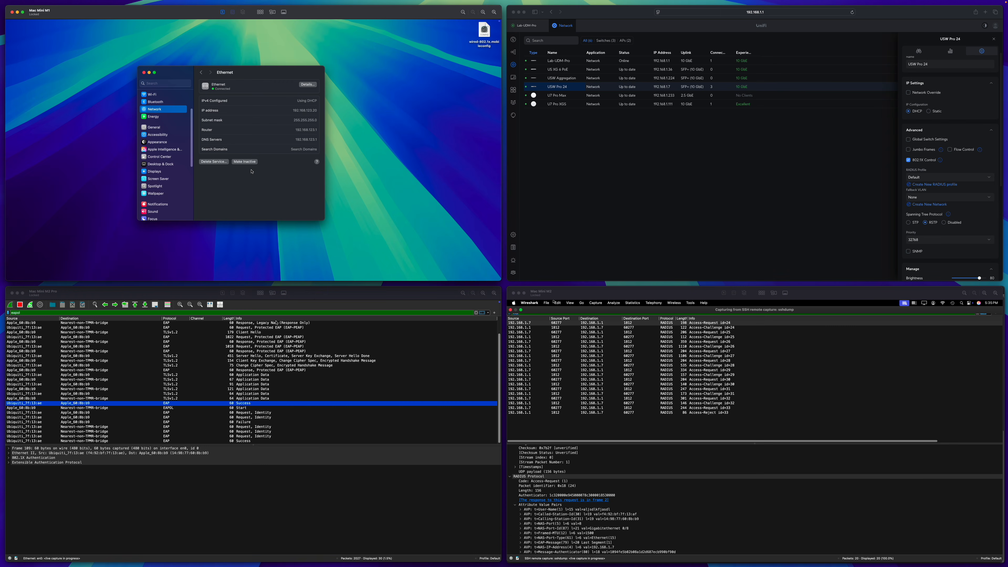
pyautogui.click(245, 161)
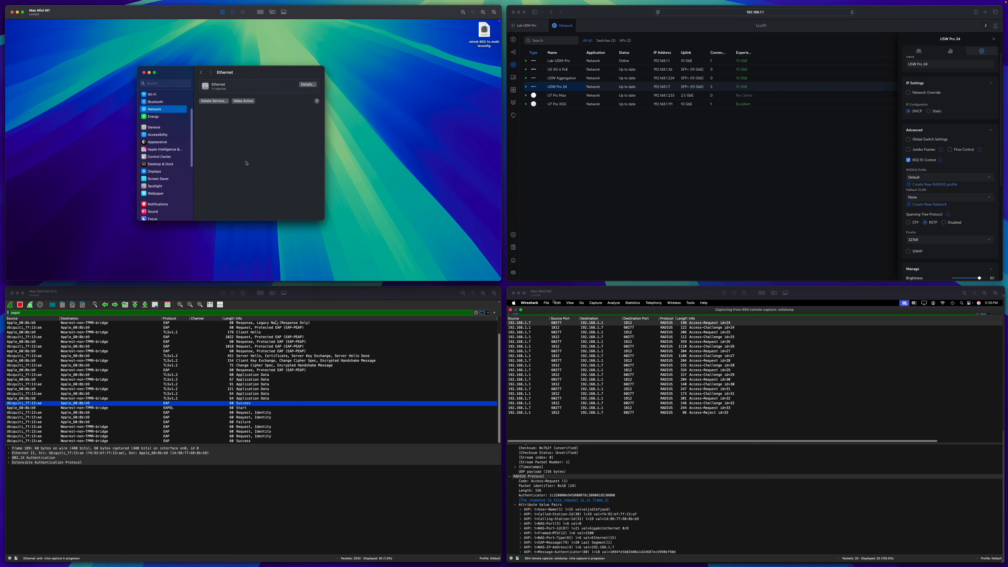
pyautogui.click(246, 101)
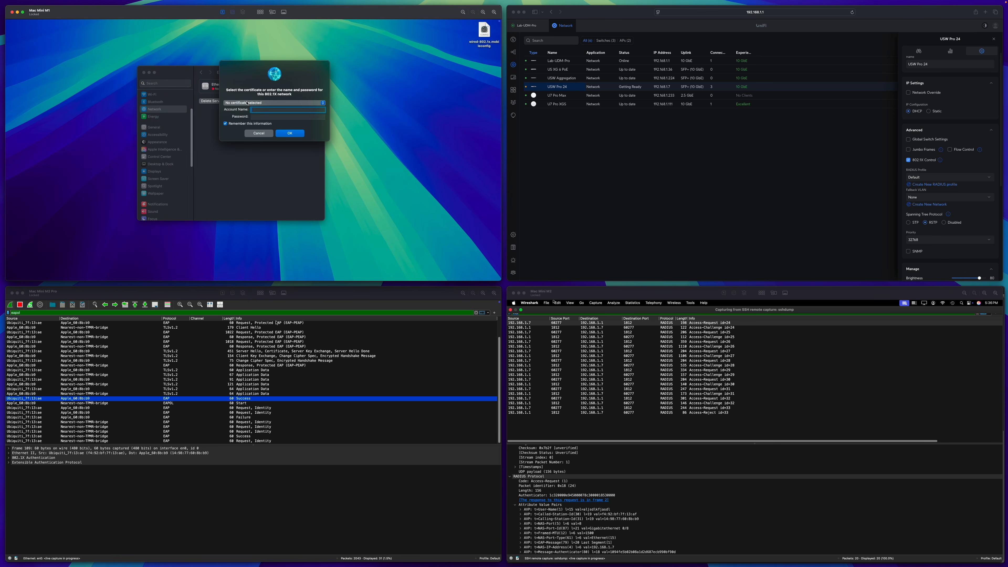
# Submit a made-up account name and password in the Mac's 802.1X dialog.
pyautogui.write('adfjasdlk')
pyautogui.press('Tab')
pyautogui.write('•••••••••••••••••')
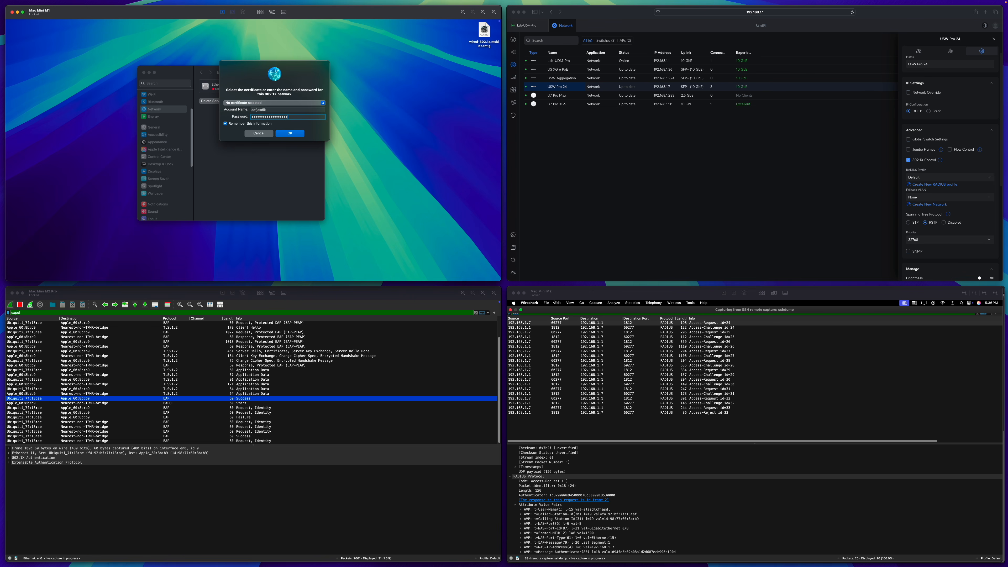
pyautogui.click(286, 134)
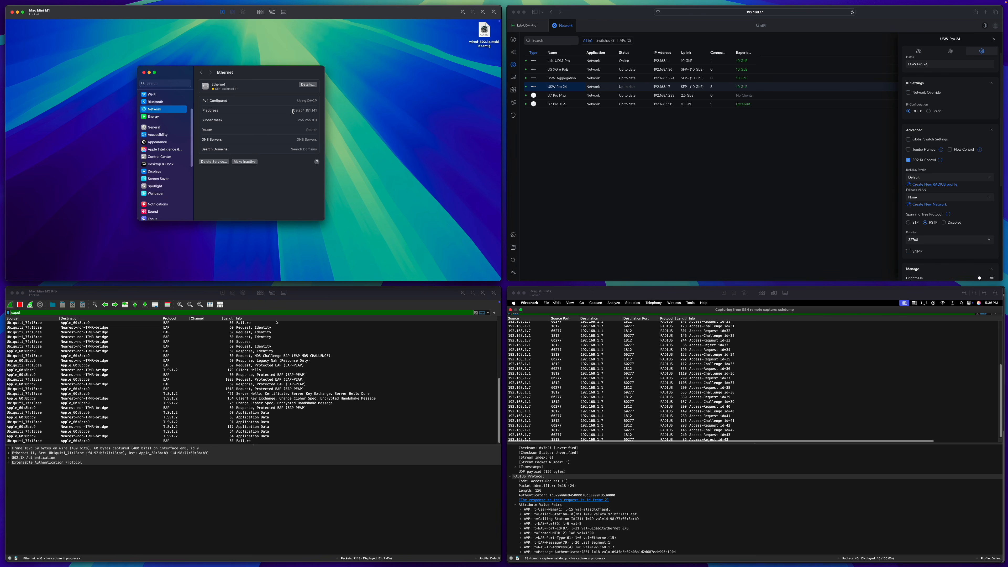
# Inspect Access-Request id=37 and id=41, Access-Challenge id=42, and the EAP Failure packet in Wireshark.
pyautogui.click(196, 360)
pyautogui.click(586, 380)
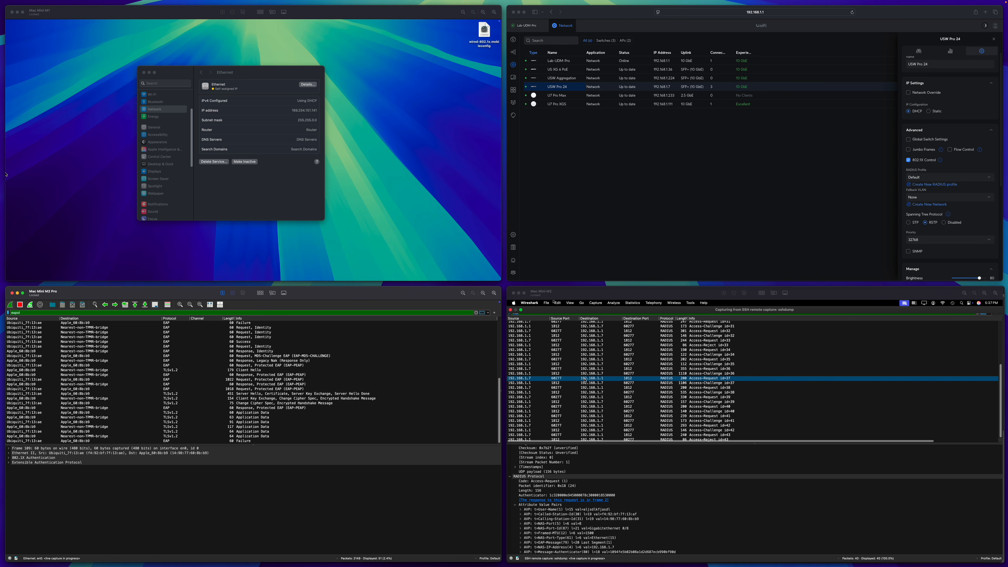
pyautogui.click(591, 416)
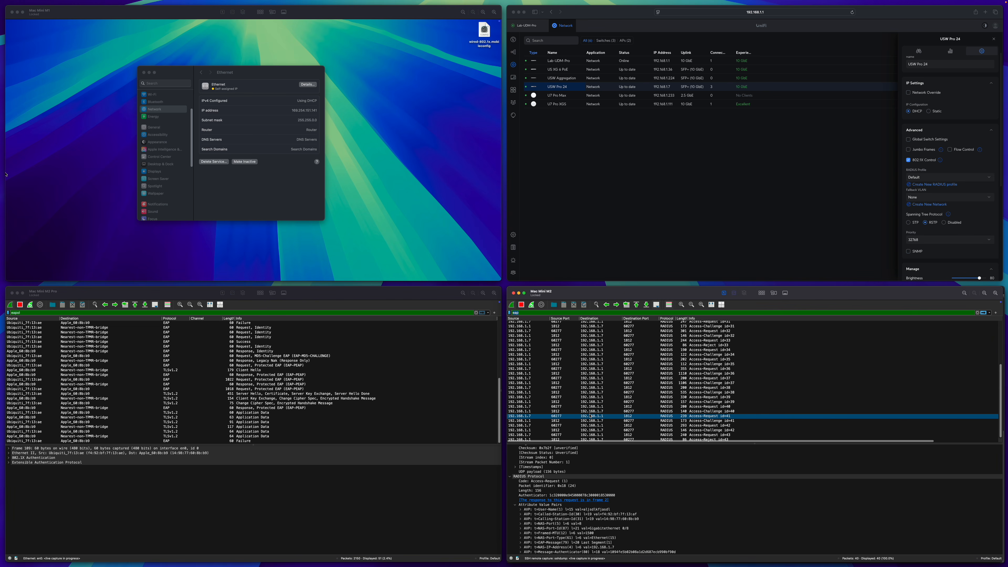
pyautogui.click(720, 430)
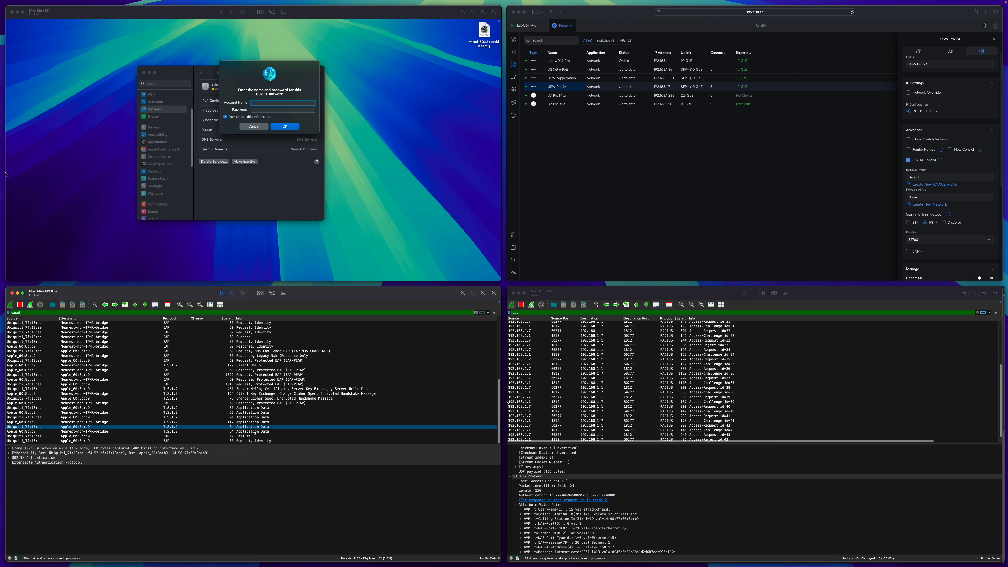
pyautogui.click(247, 436)
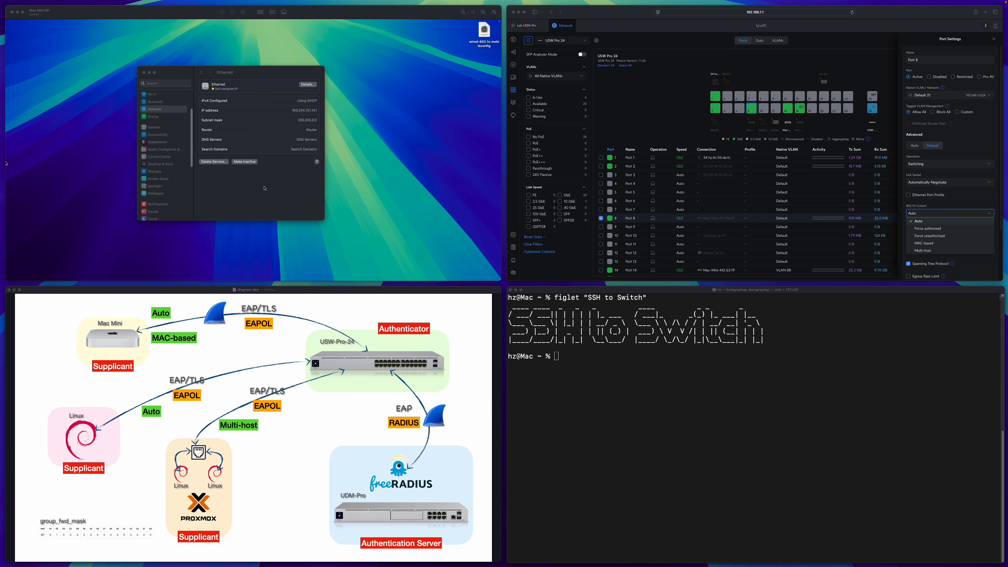
# SSH into the switch at 192.168.1.7 and sign in with its password.
pyautogui.click(742, 400)
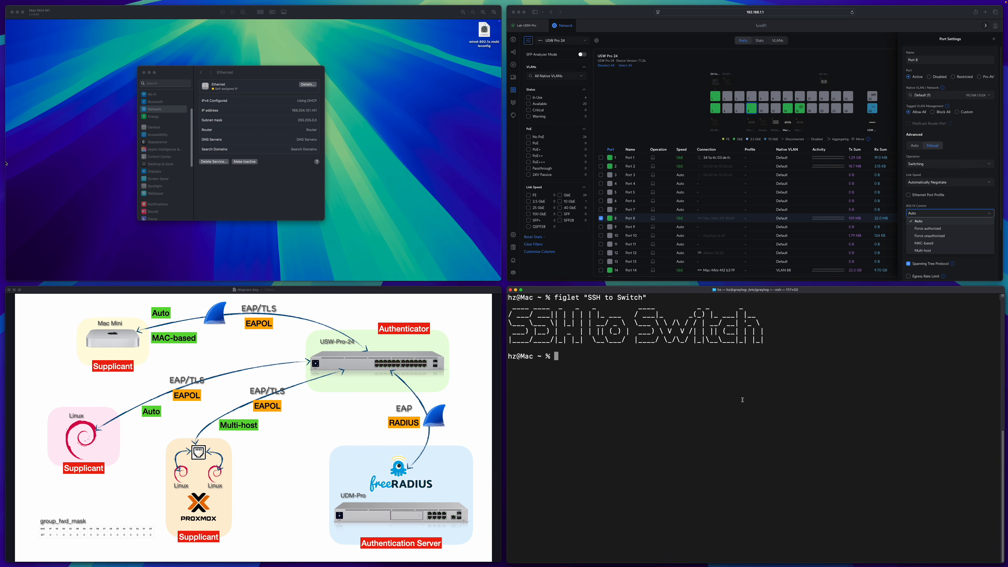
pyautogui.write('ssh hz@192.168.1.7')
pyautogui.press('Return')
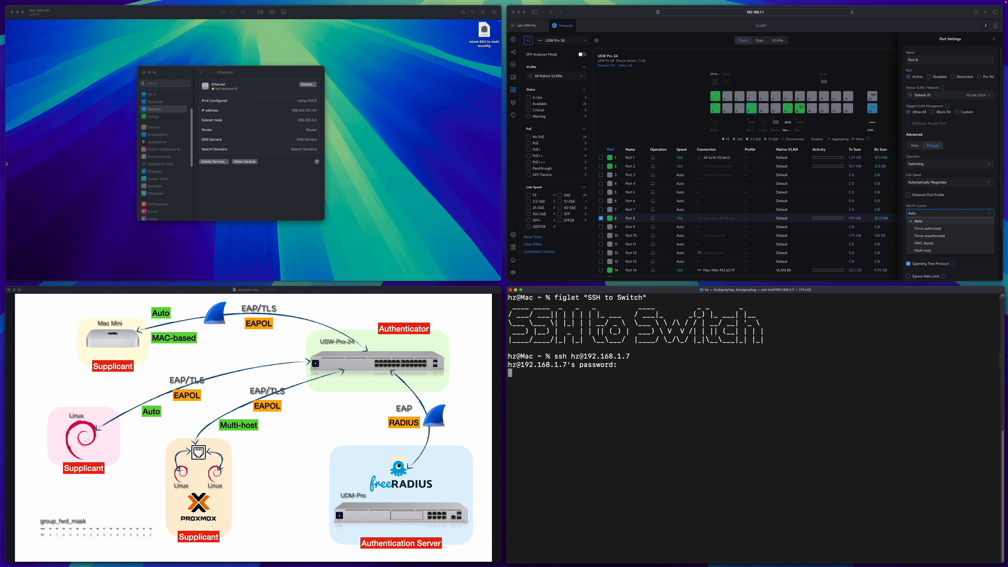
pyautogui.press('Return')
# Open the telnet localhost CLI, enter privileged mode with en, and complete show dot1x authentication-history.
pyautogui.write('telnet localhost')
pyautogui.press('Return')
pyautogui.write('en')
pyautogui.press('Return')
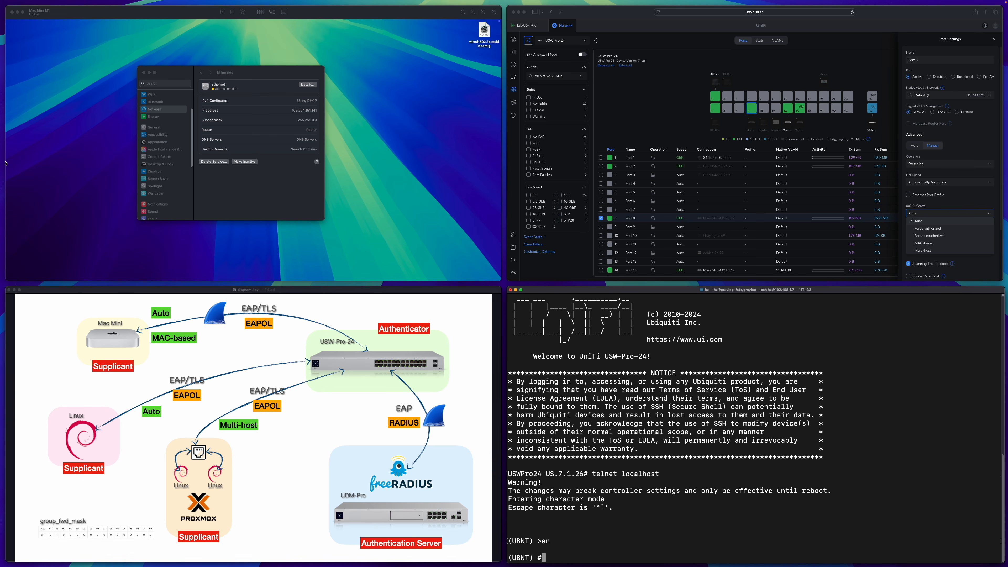
pyautogui.write('show dot1x ?')
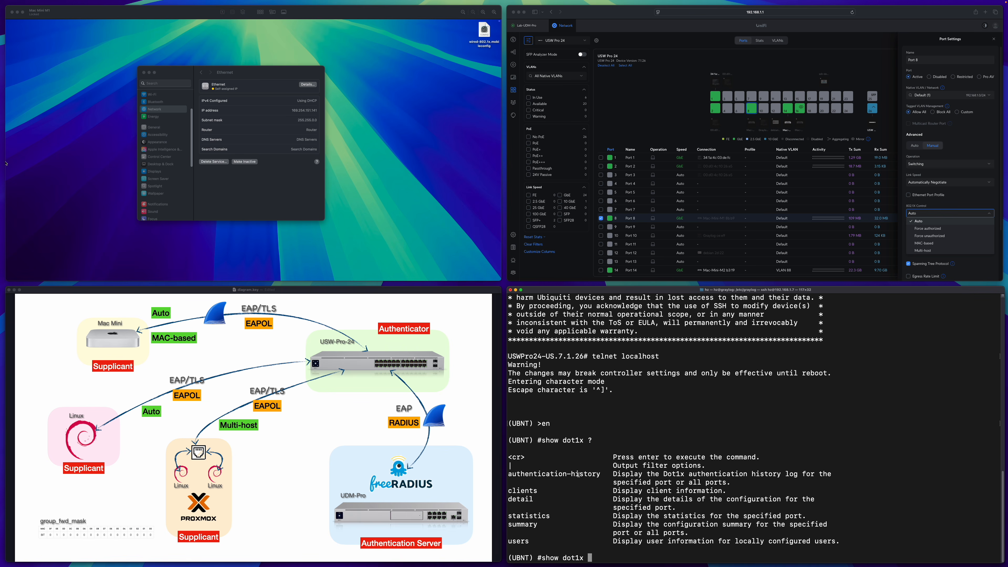
pyautogui.write('a')
pyautogui.press('Tab')
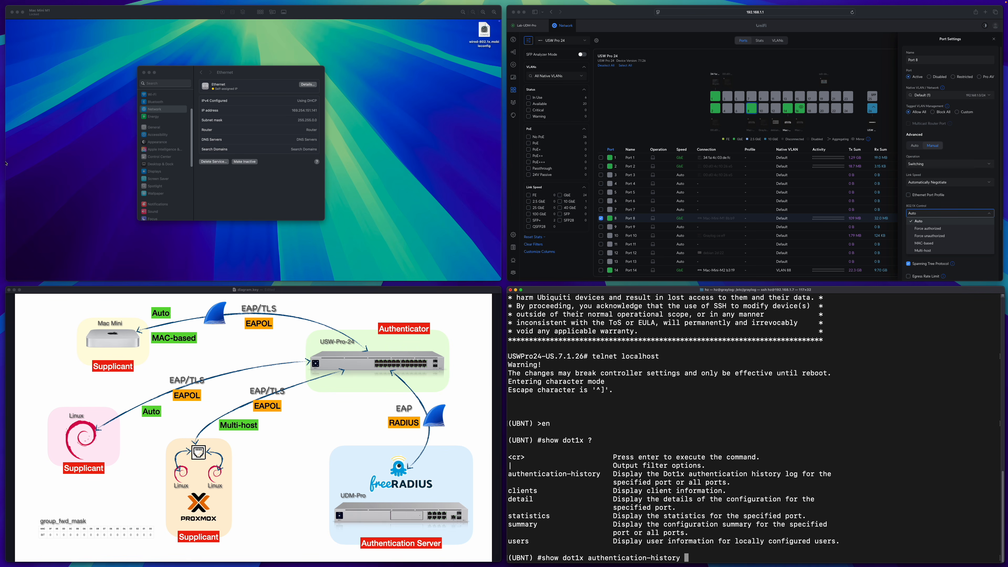
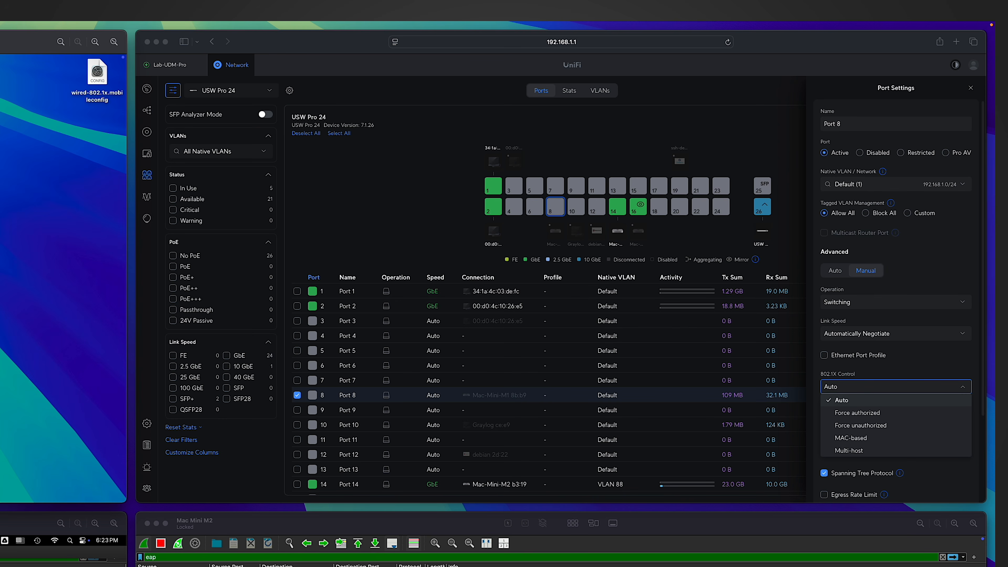
# Set Port 8's 802.1X Control to Force authorized and apply the change.
pyautogui.click(852, 413)
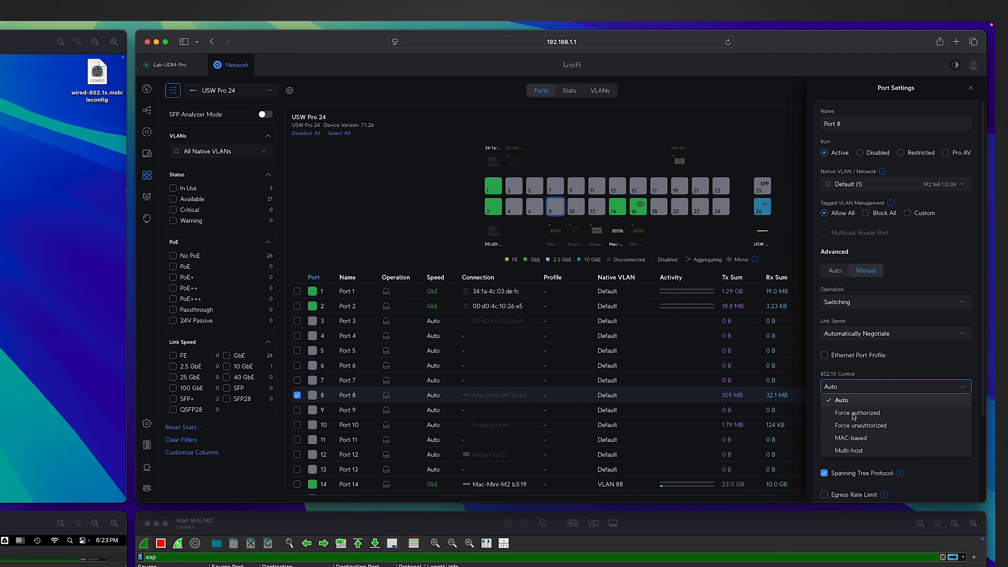
pyautogui.click(853, 414)
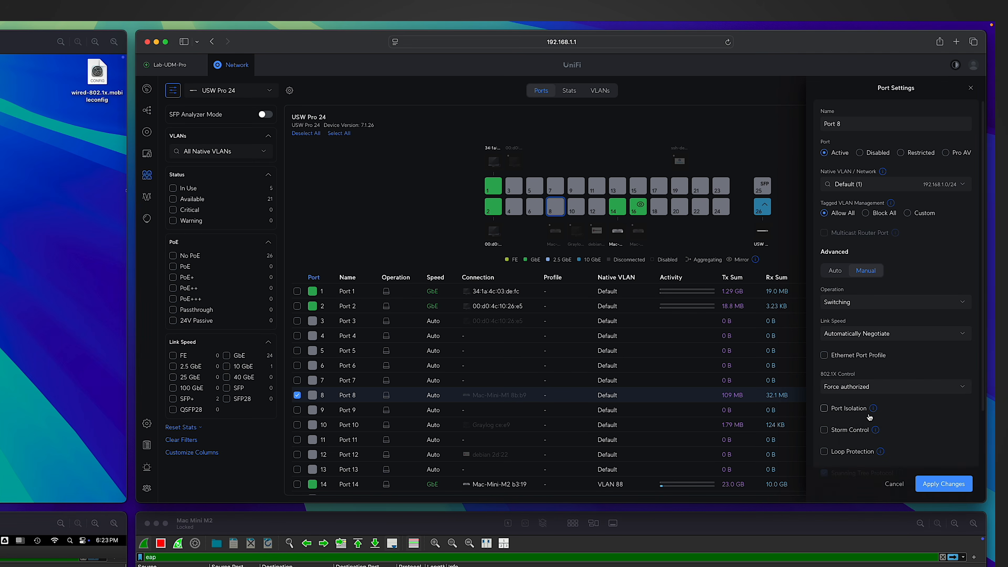
pyautogui.click(939, 485)
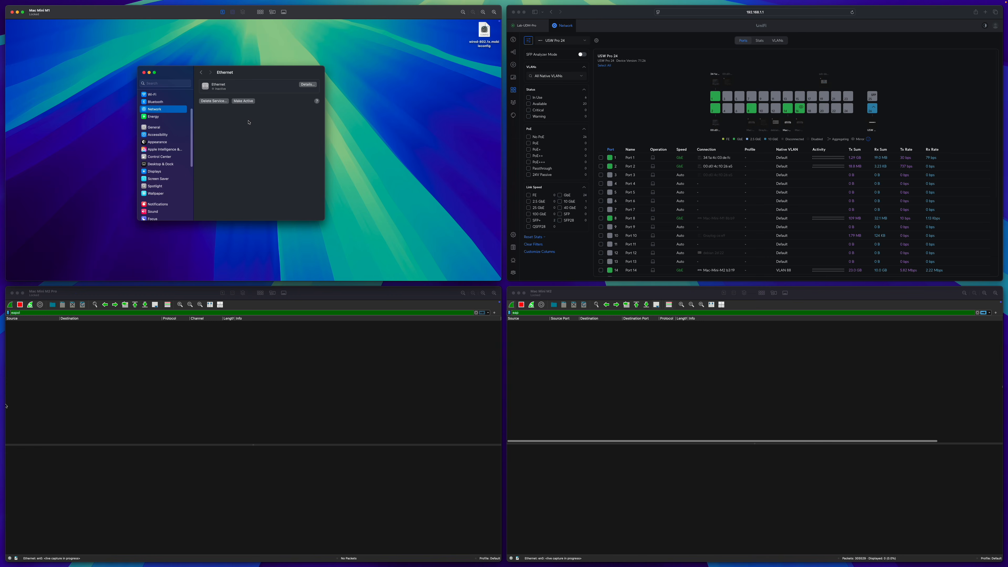
# Reactivate the Mac's Ethernet, confirm EAP Success in Wireshark, and reopen Port 8 settings.
pyautogui.click(246, 102)
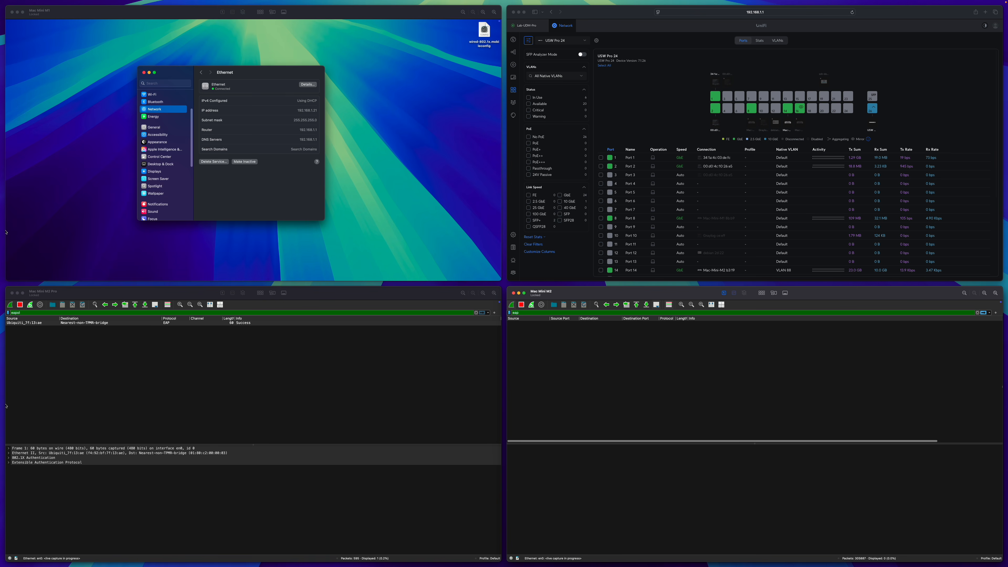
pyautogui.click(372, 375)
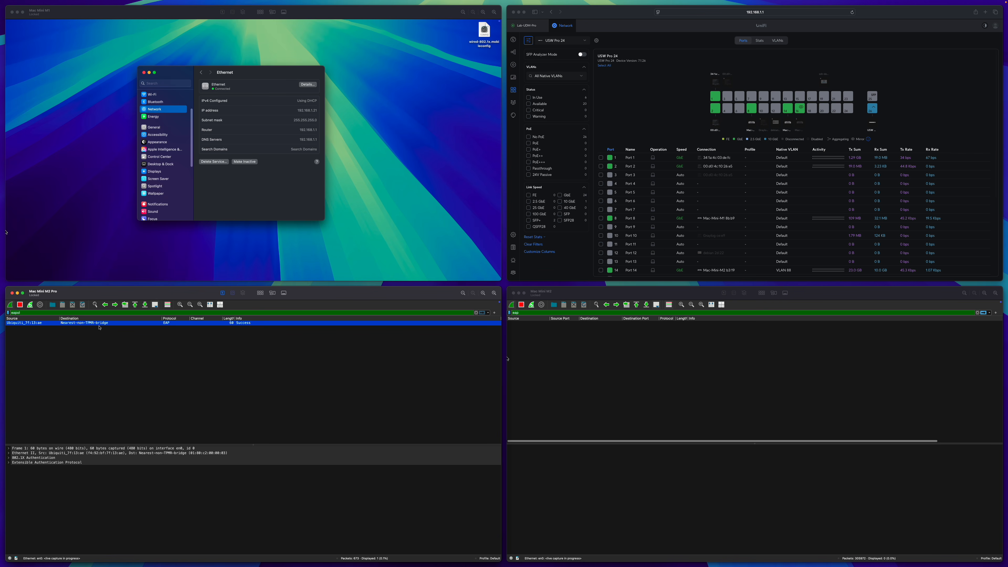
pyautogui.moveTo(134, 301)
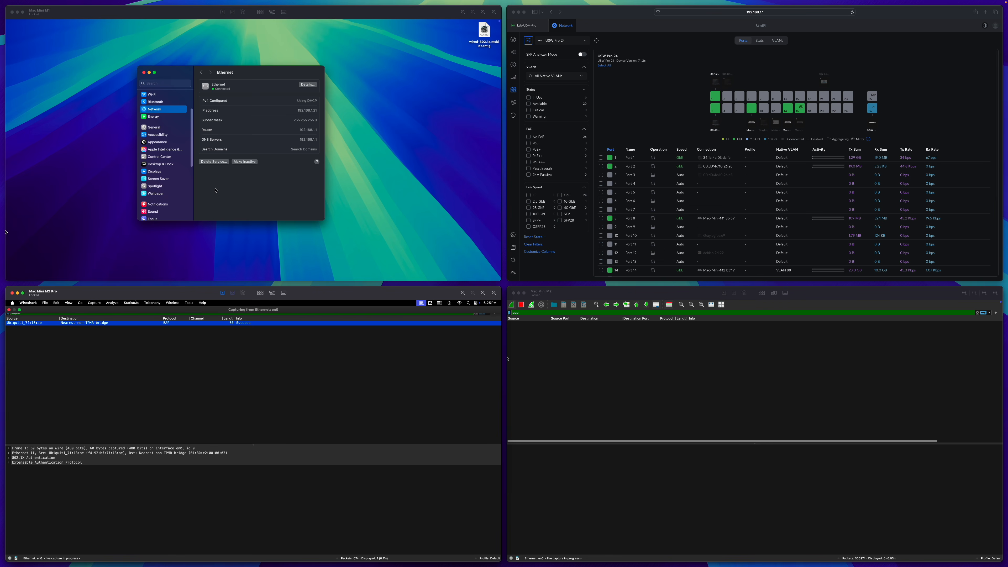
pyautogui.click(304, 128)
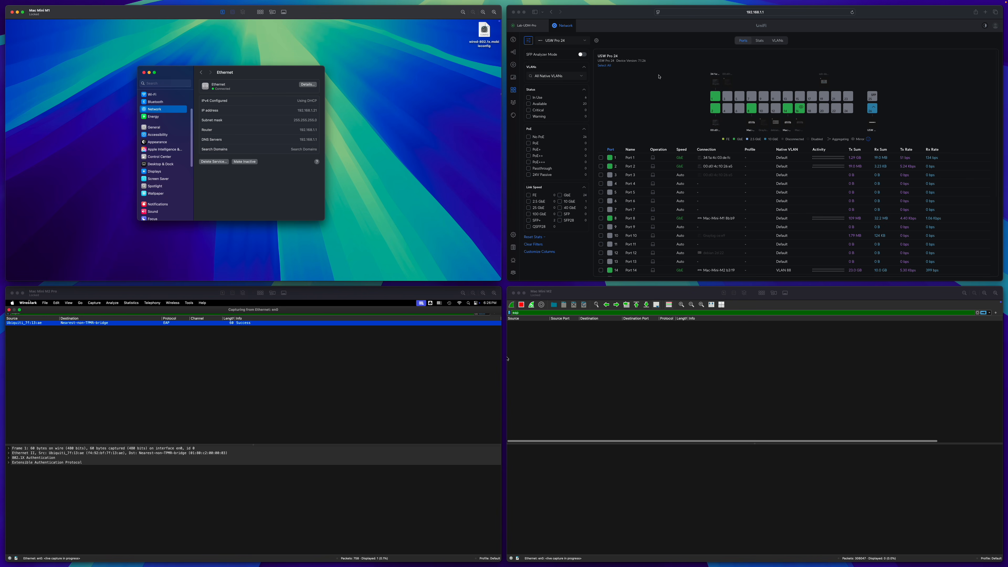
pyautogui.click(752, 113)
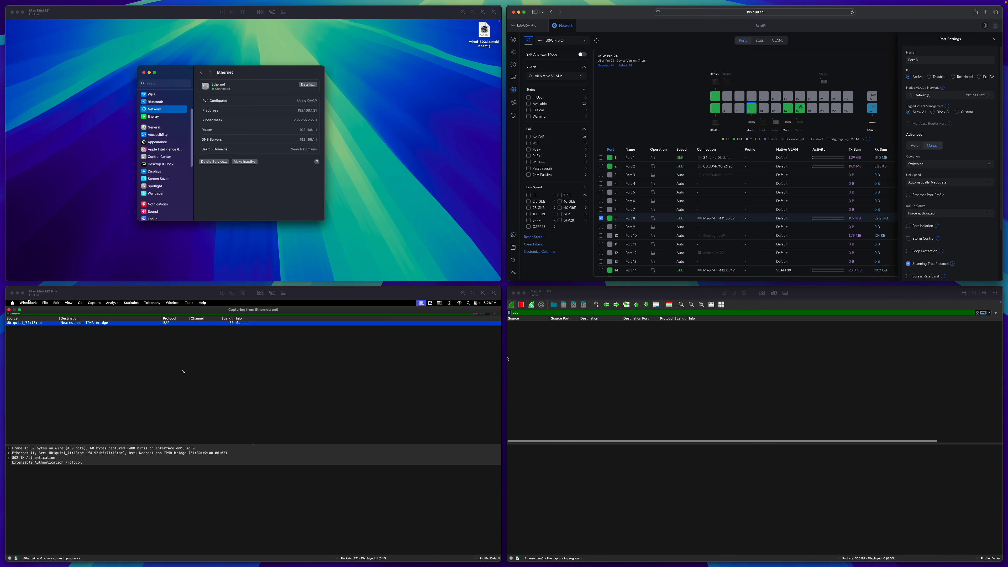
# Switch Port 8's 802.1X Control to Force unauthorized and apply it.
pyautogui.click(253, 192)
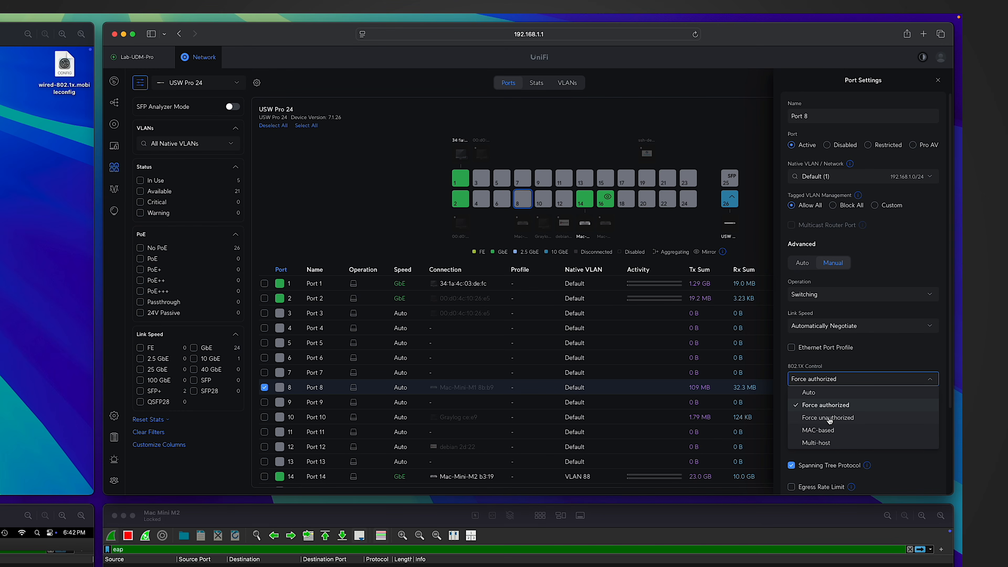
pyautogui.click(829, 418)
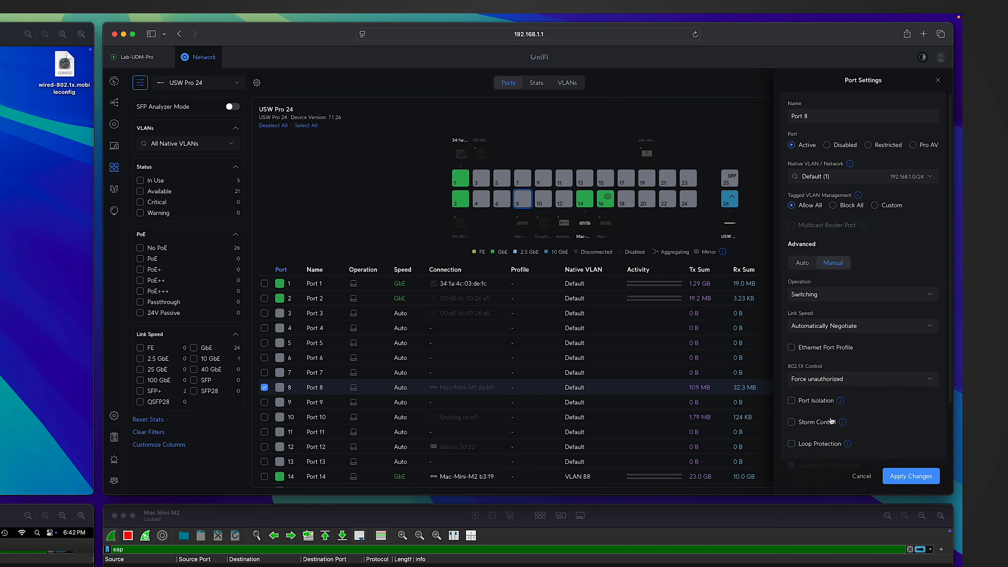
pyautogui.click(893, 481)
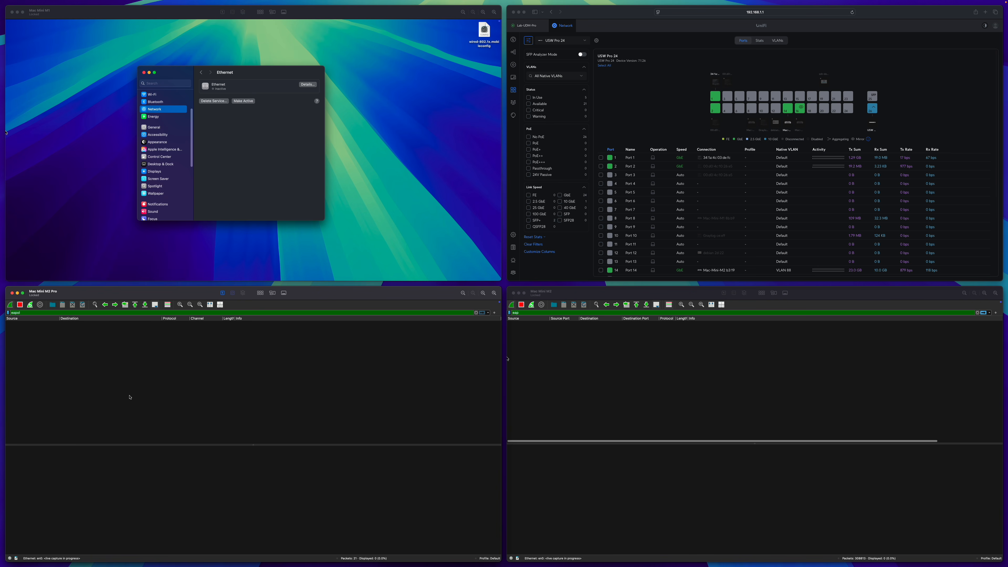
# Reactivate the Mac's Ethernet, inspect the resulting EAP Failure packet, then reopen Port 8 settings.
pyautogui.click(245, 116)
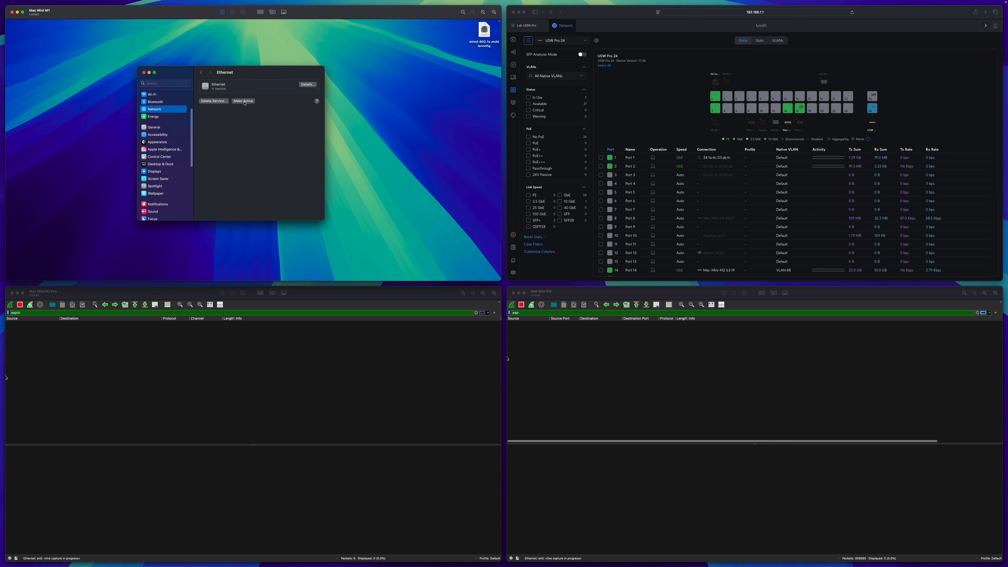
pyautogui.click(243, 101)
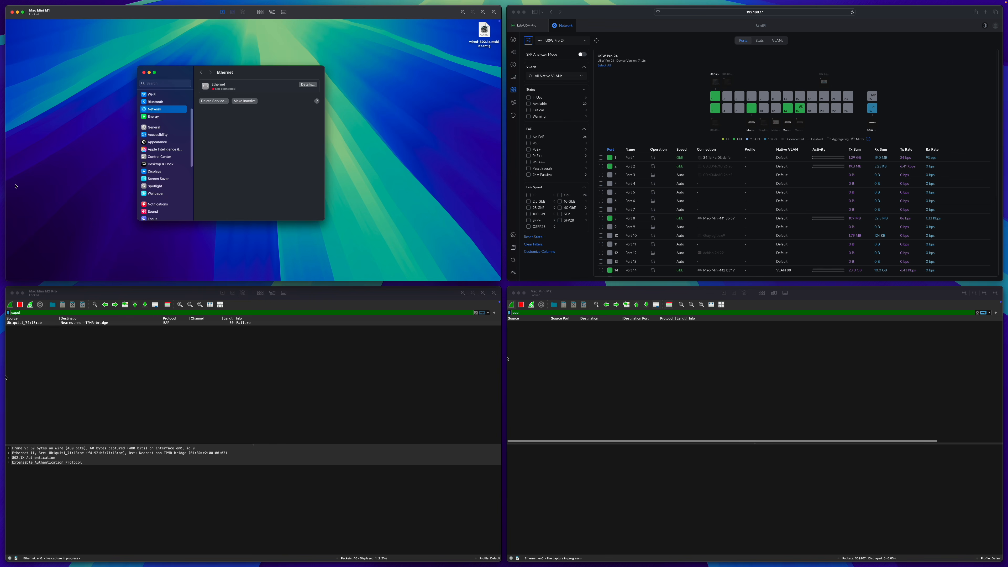
pyautogui.click(193, 358)
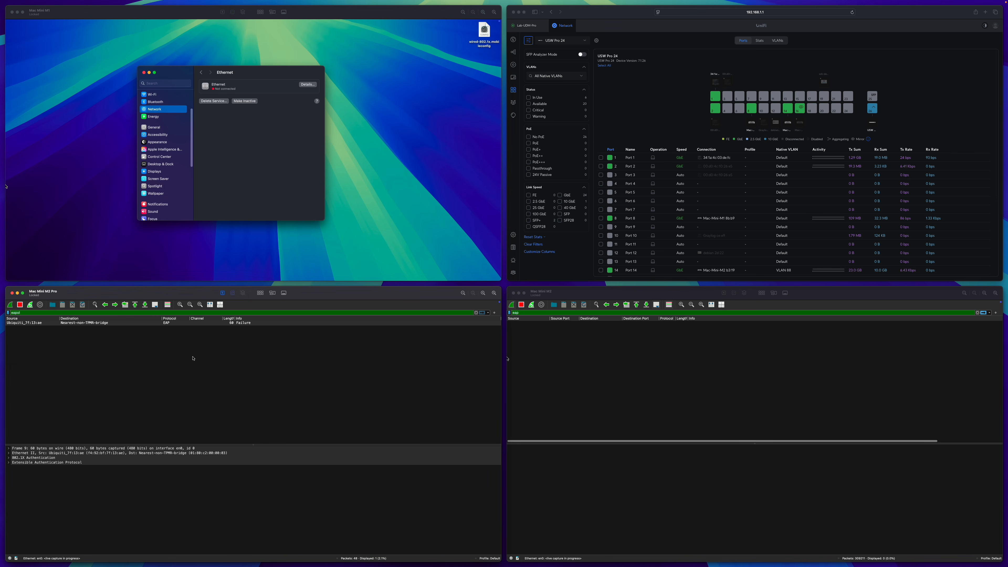
pyautogui.click(241, 324)
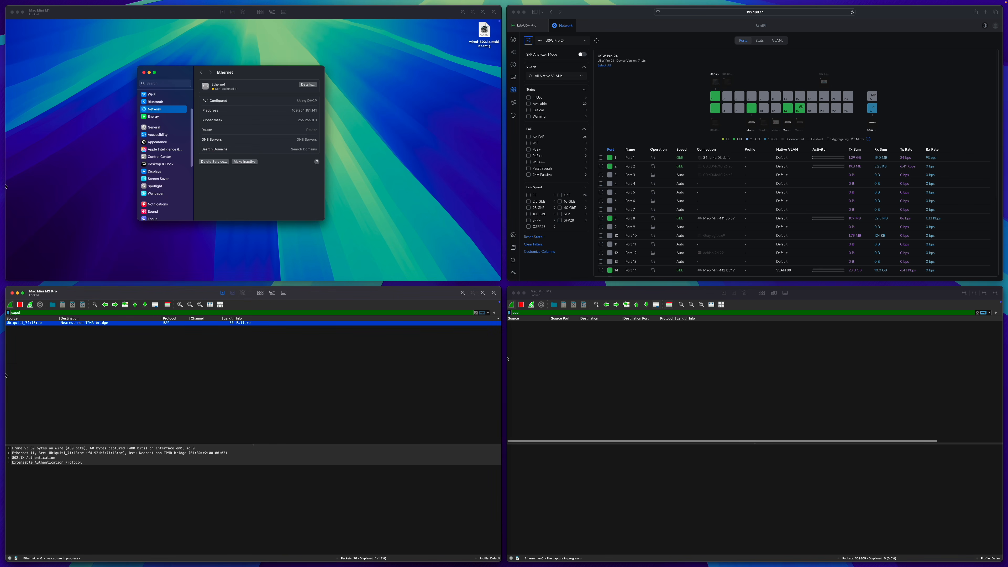
pyautogui.click(241, 192)
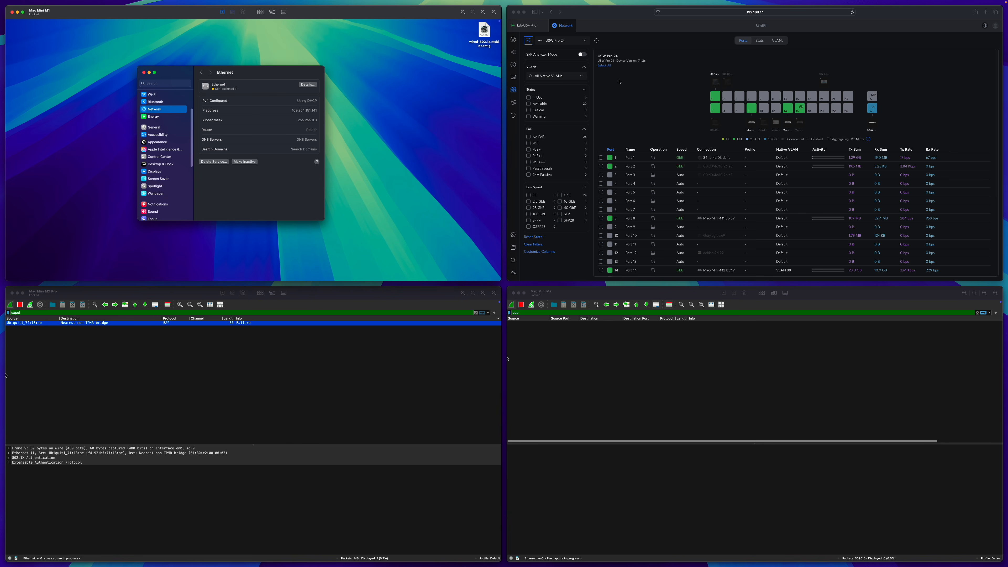
pyautogui.click(677, 83)
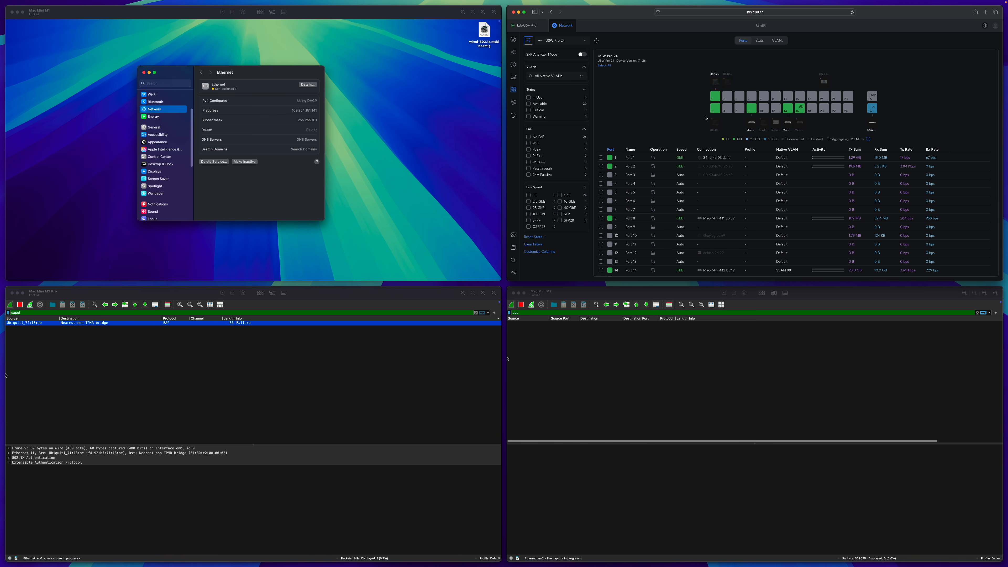
pyautogui.click(751, 108)
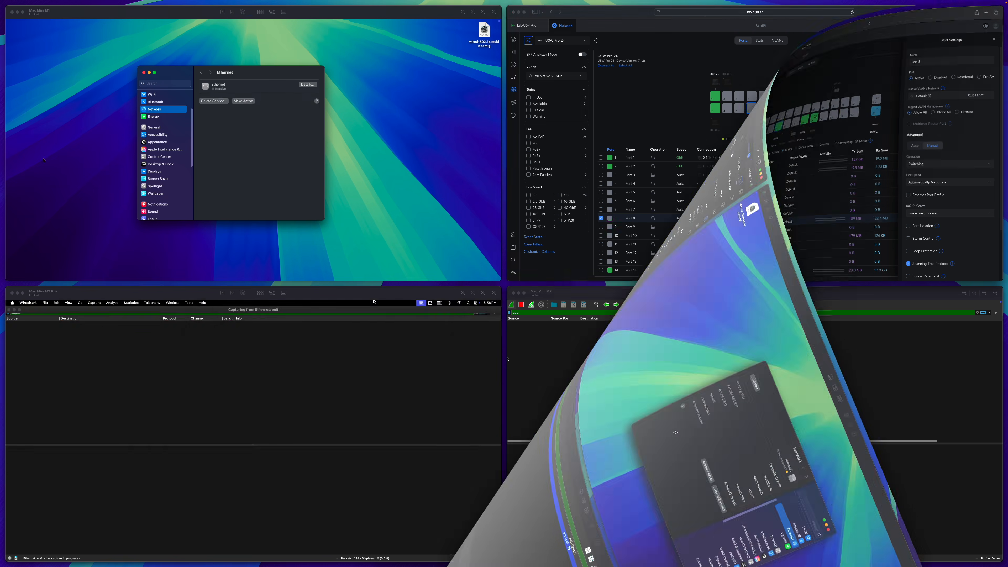
# Change Port 8's 802.1X Control to MAC-based and apply it.
pyautogui.click(948, 213)
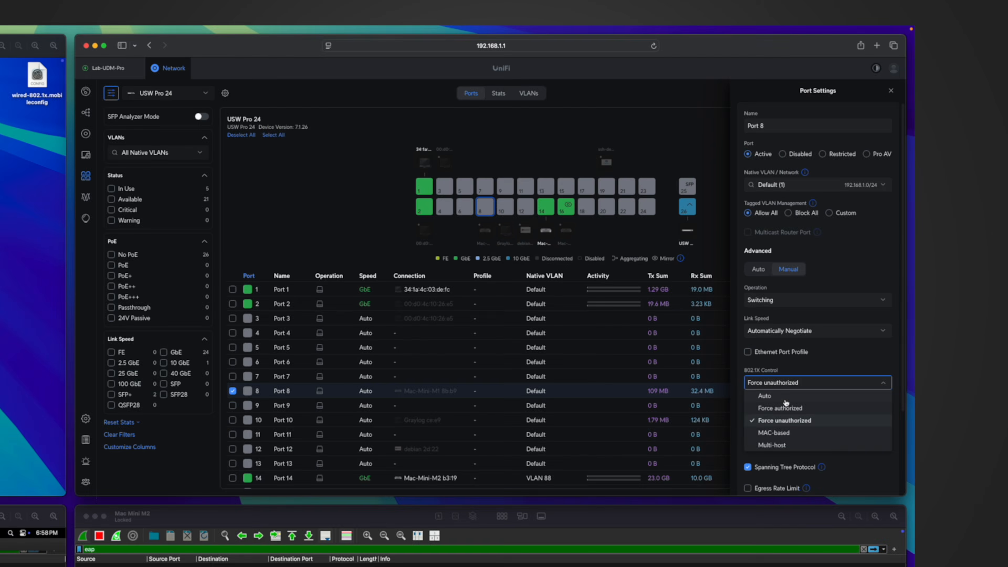
pyautogui.click(766, 443)
pyautogui.click(857, 489)
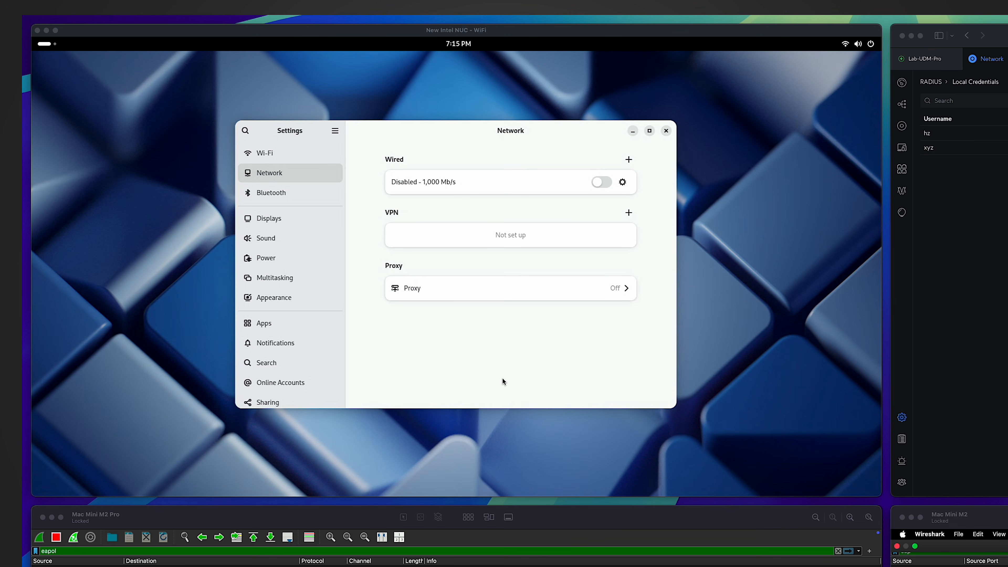
# Open the Intel NUC's wired connection settings in GNOME Settings.
pyautogui.click(503, 378)
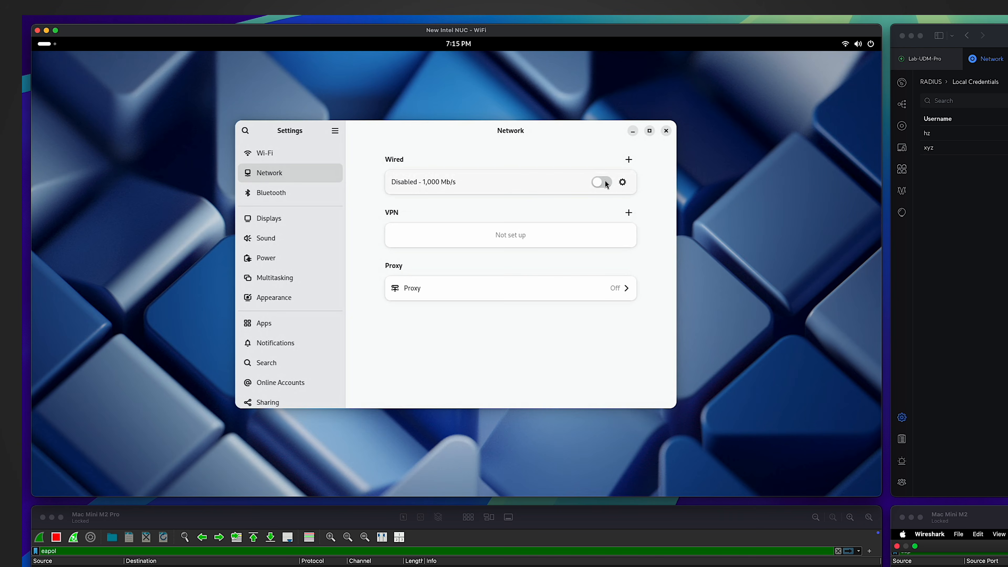
pyautogui.click(622, 182)
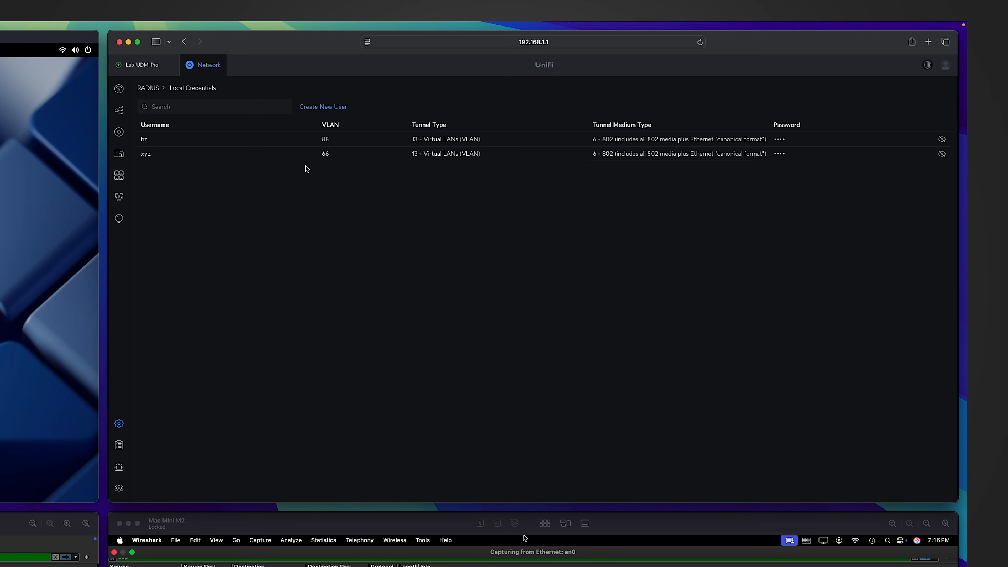
# Add a RADIUS user with the client's MAC address as username, a password, and VLAN 88.
pyautogui.click(331, 107)
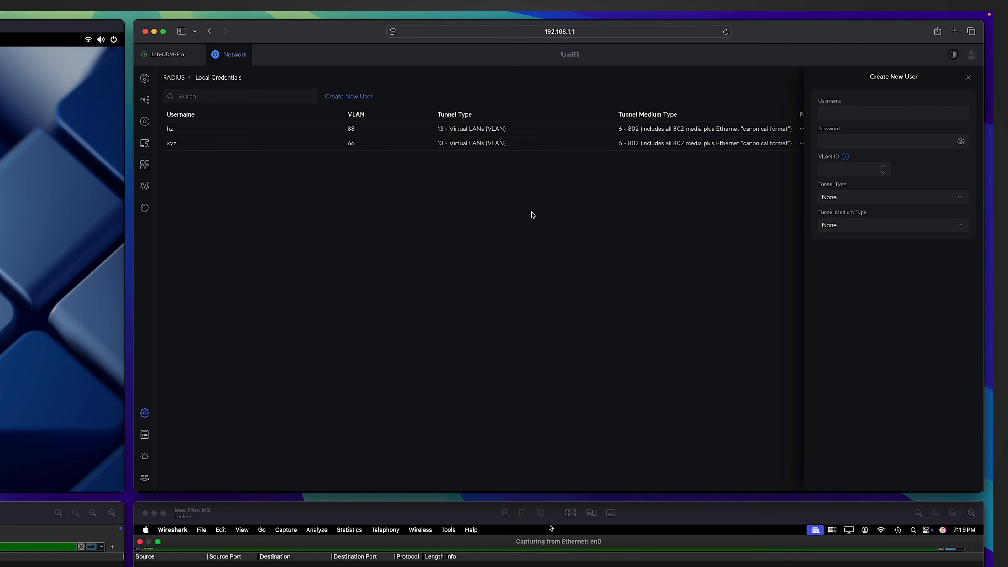
pyautogui.click(854, 116)
pyautogui.write('94C69116CEE9')
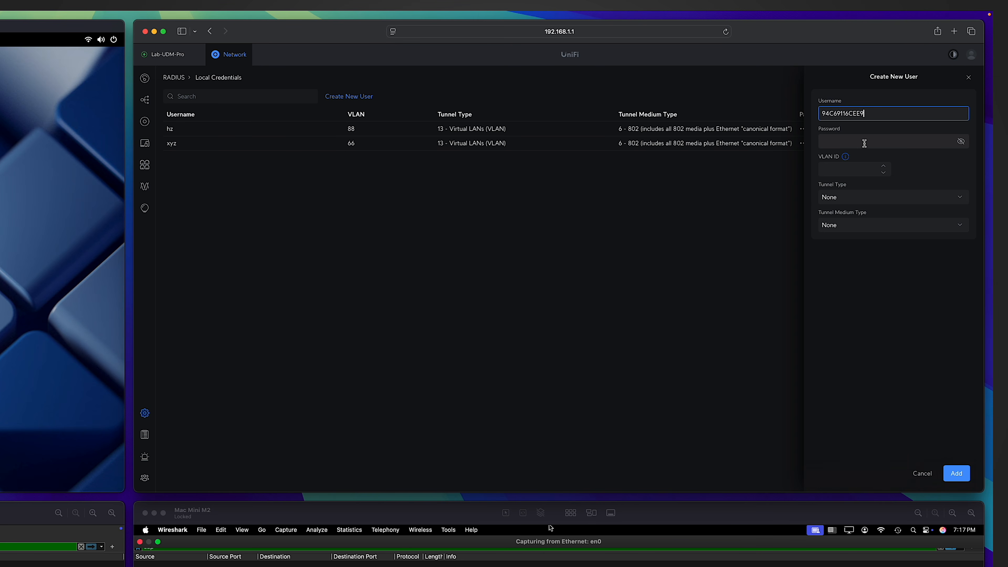
pyautogui.doubleClick(881, 113)
pyautogui.click(857, 142)
pyautogui.press('super+v')
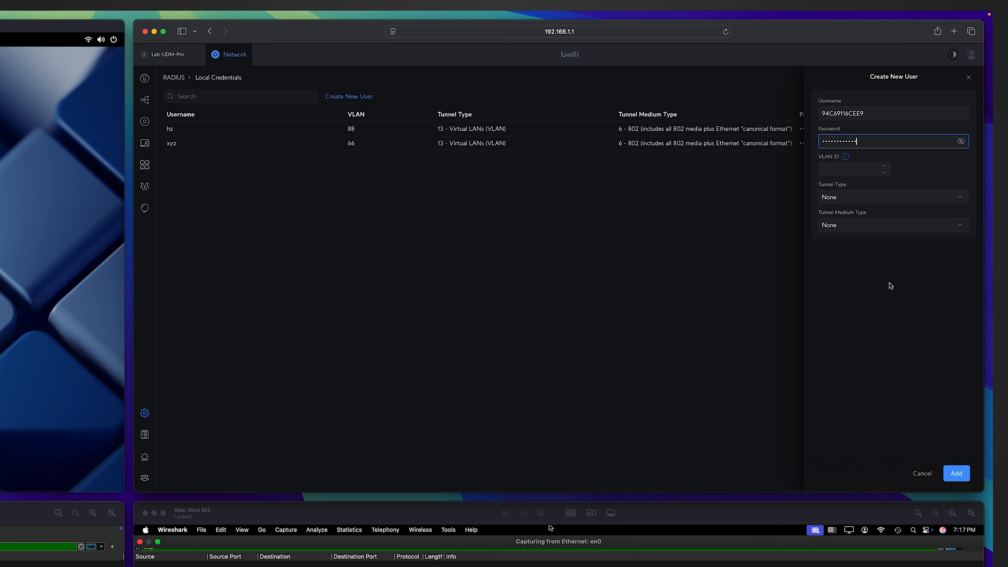
pyautogui.click(841, 168)
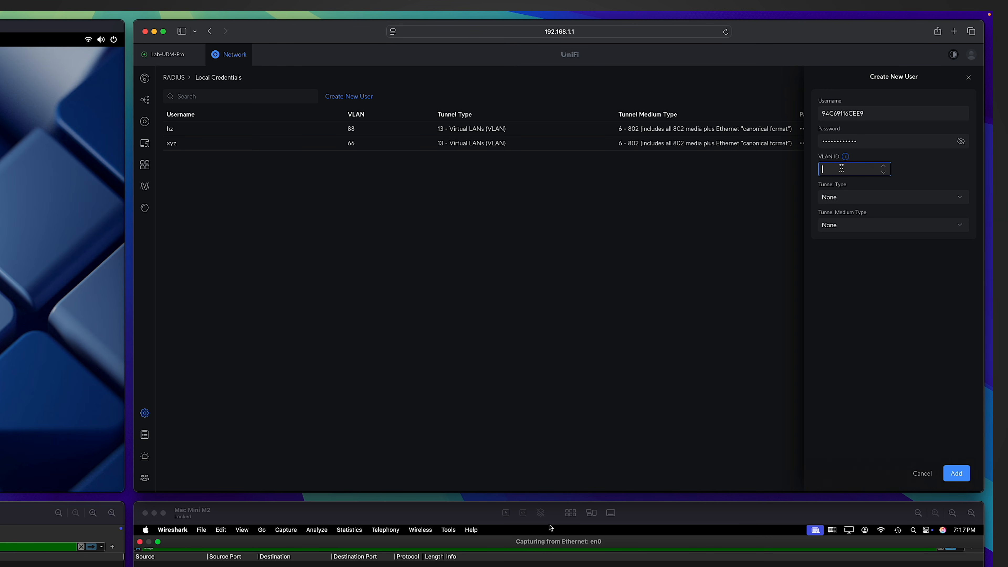
pyautogui.write('88')
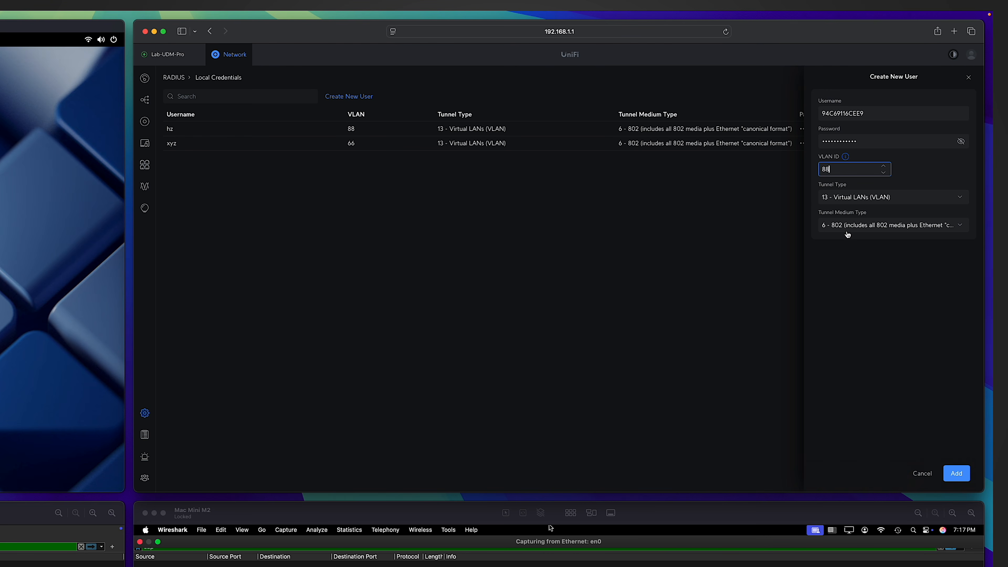
pyautogui.click(955, 474)
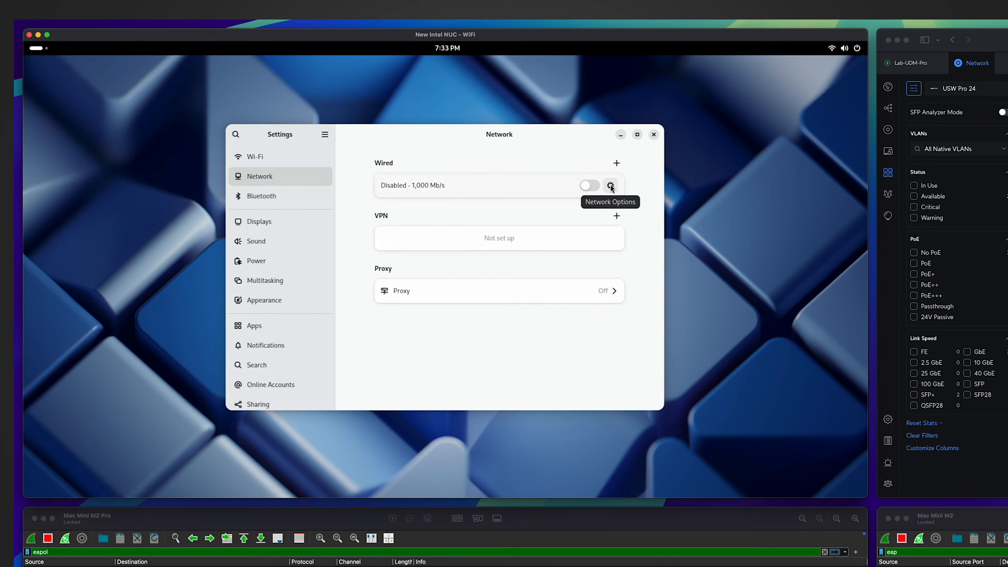
# Check the wired connection's security options, switch Wired on, and inspect the EAP Failure.
pyautogui.click(610, 185)
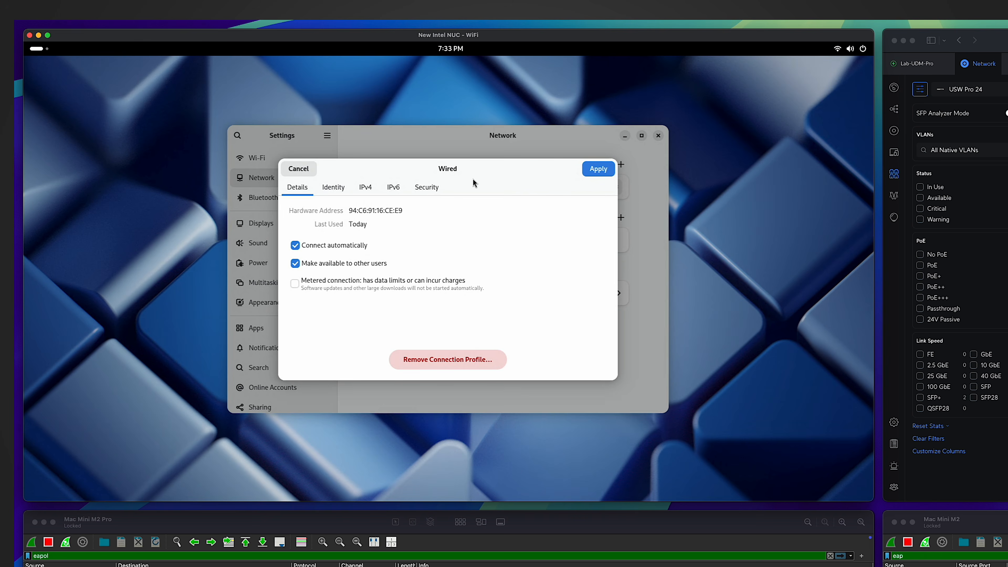
pyautogui.click(427, 188)
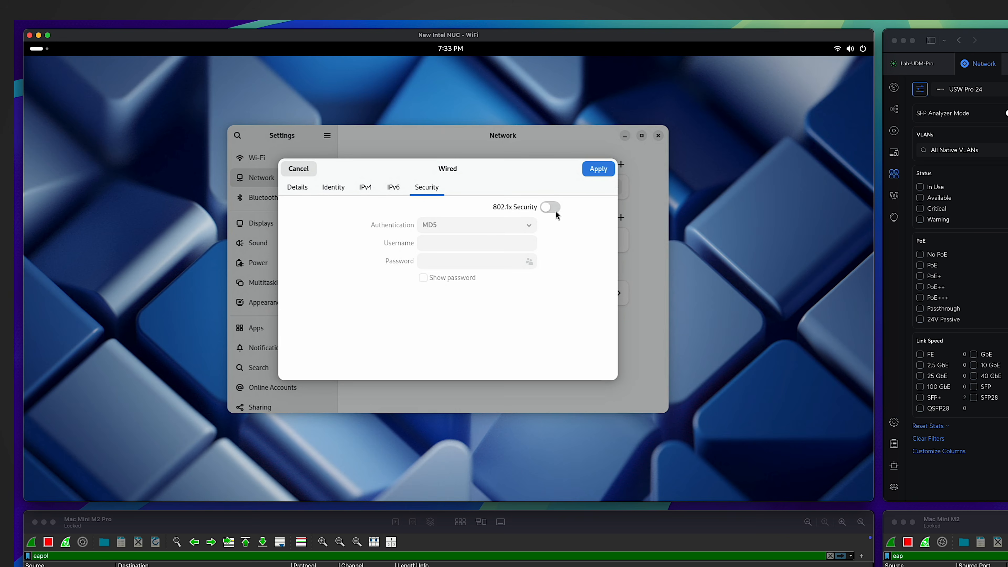
pyautogui.press('Escape')
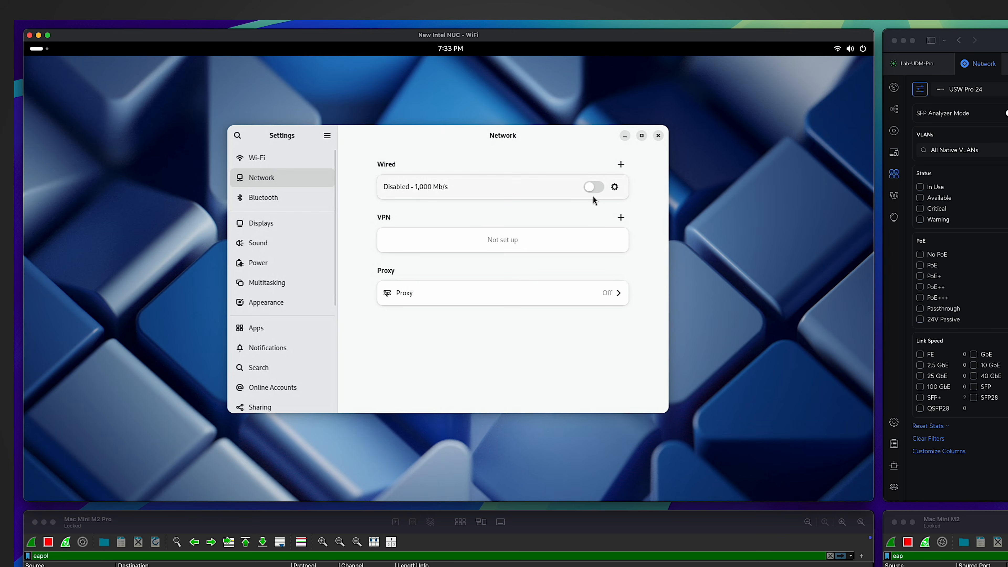
pyautogui.click(596, 186)
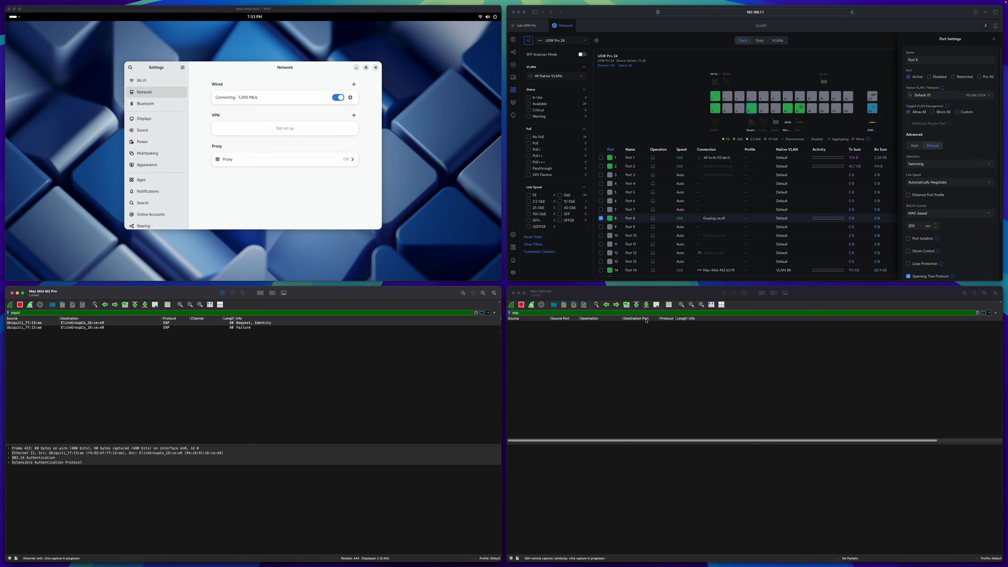
pyautogui.click(244, 328)
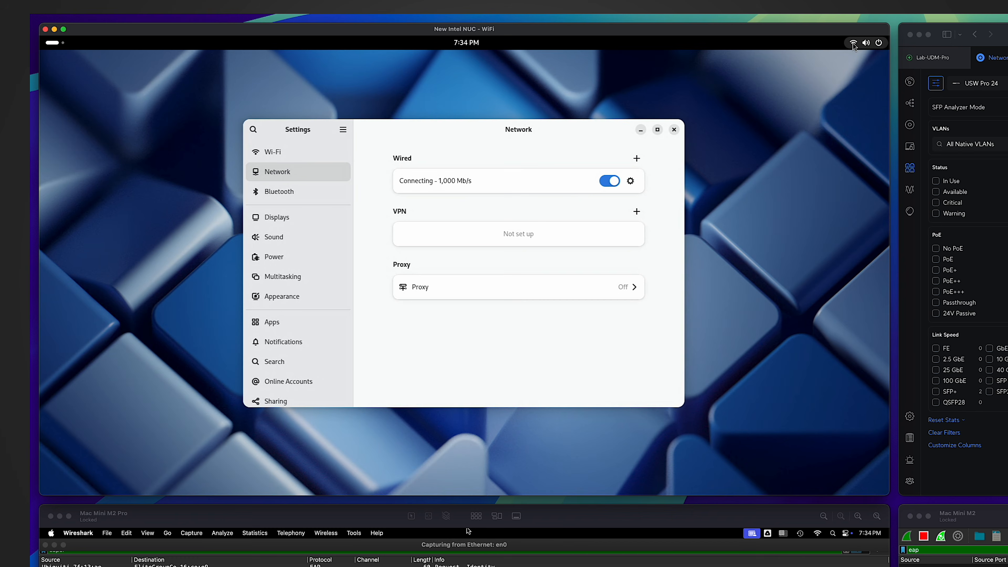
pyautogui.click(853, 44)
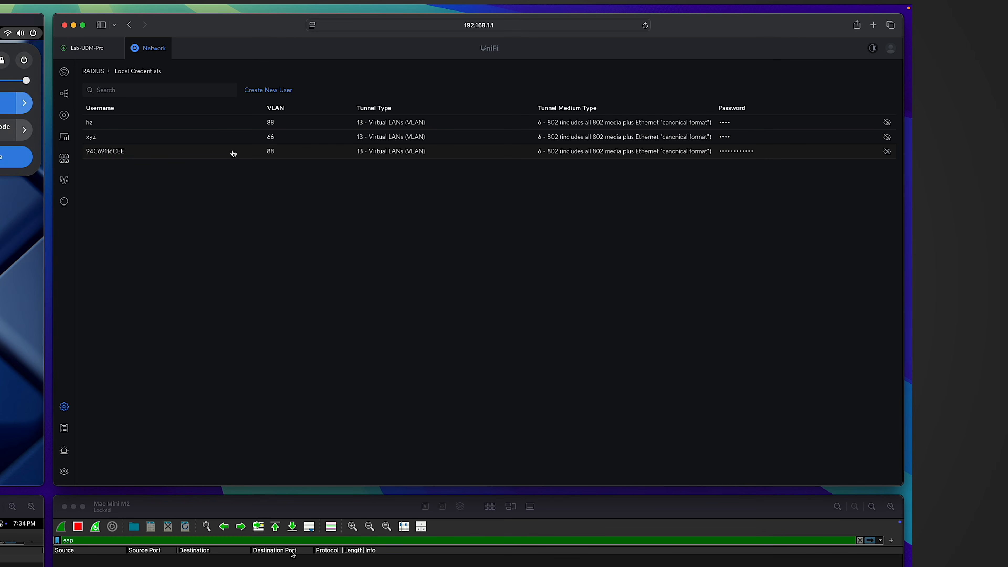
# Append the missing final '9' to the MAC-address username and apply the change.
pyautogui.click(233, 152)
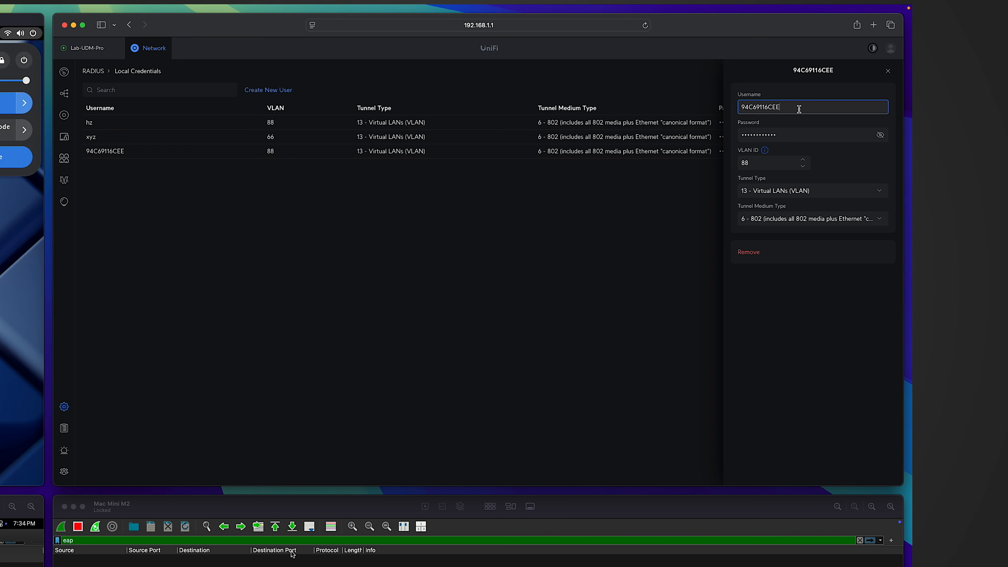
pyautogui.click(880, 135)
pyautogui.click(801, 103)
pyautogui.click(796, 105)
pyautogui.write('9')
pyautogui.click(853, 469)
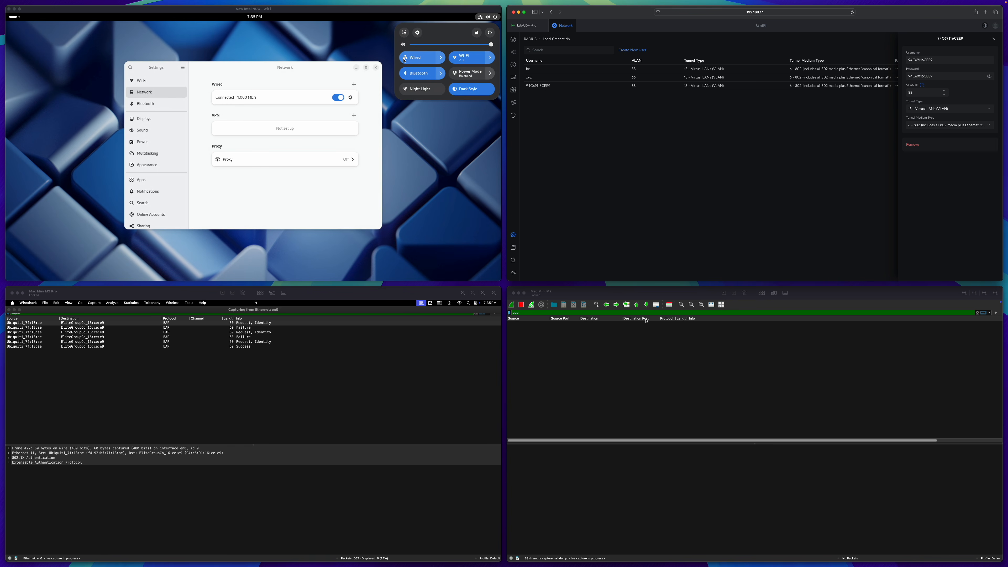
# Open the NUC's wired connection details and highlight the 192.168.88 IPv4 address.
pyautogui.click(351, 98)
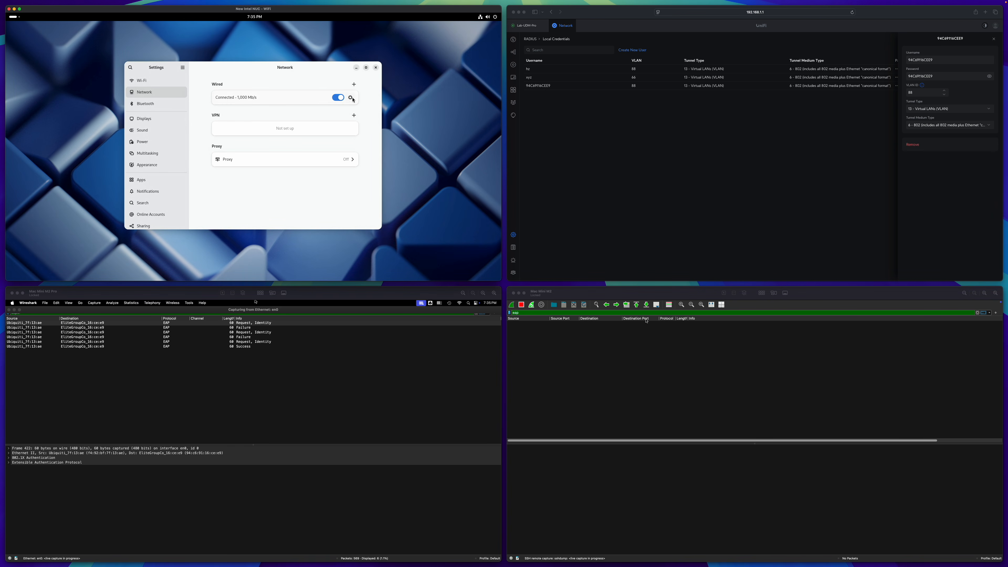
pyautogui.click(350, 98)
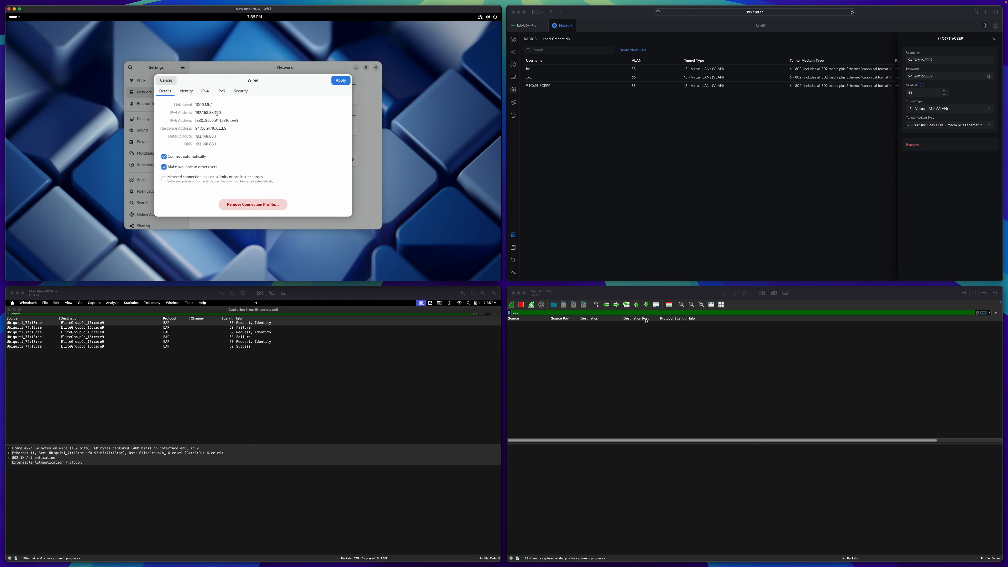
pyautogui.moveTo(207, 112); pyautogui.dragTo(210, 112)
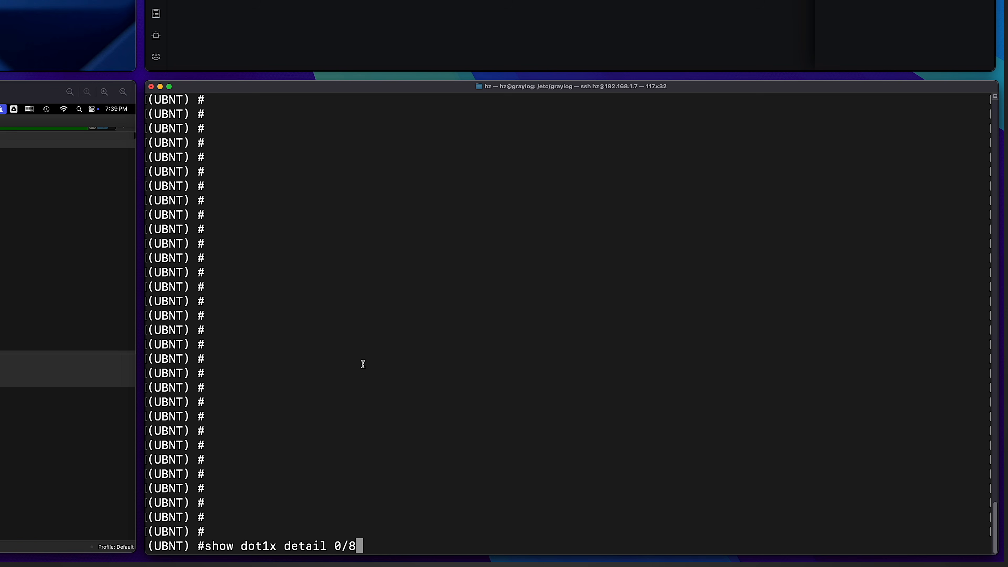
# Run show dot1x detail 0/8 and highlight the client MAC and RADIUS-assigned VLAN 88.
pyautogui.press('Return')
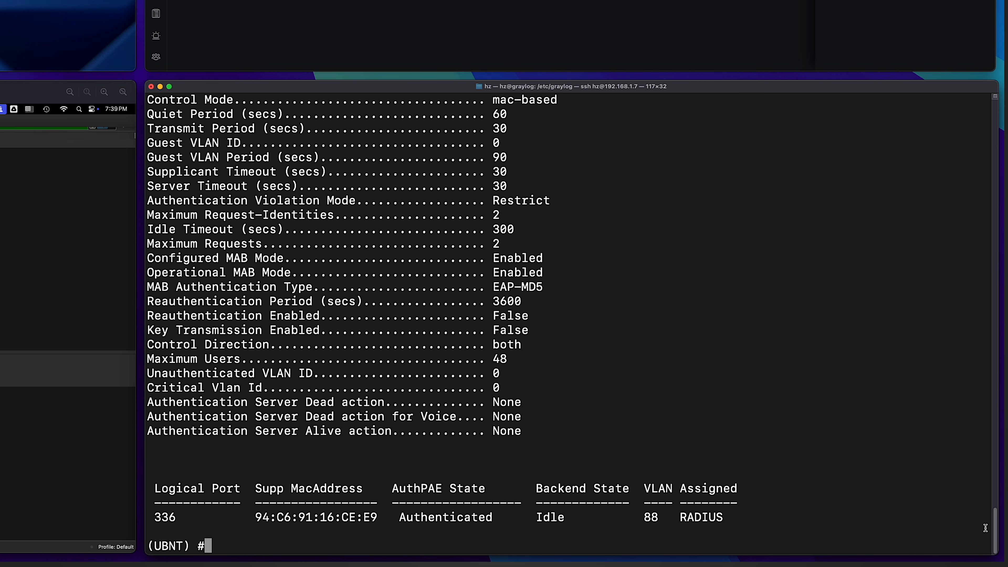
pyautogui.scroll(3, 994, 522)
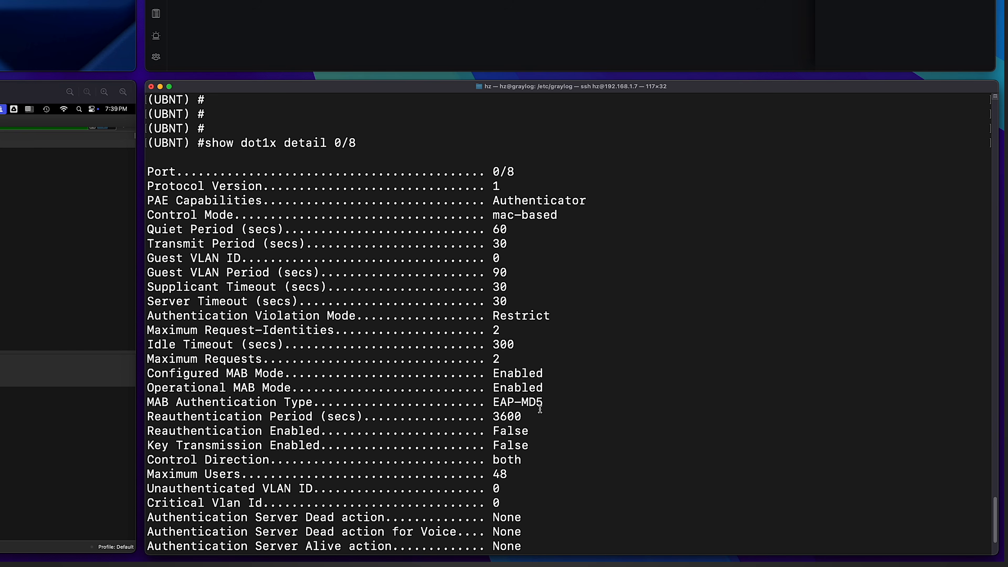
pyautogui.scroll(-3, 540, 409)
pyautogui.moveTo(249, 516); pyautogui.dragTo(375, 518)
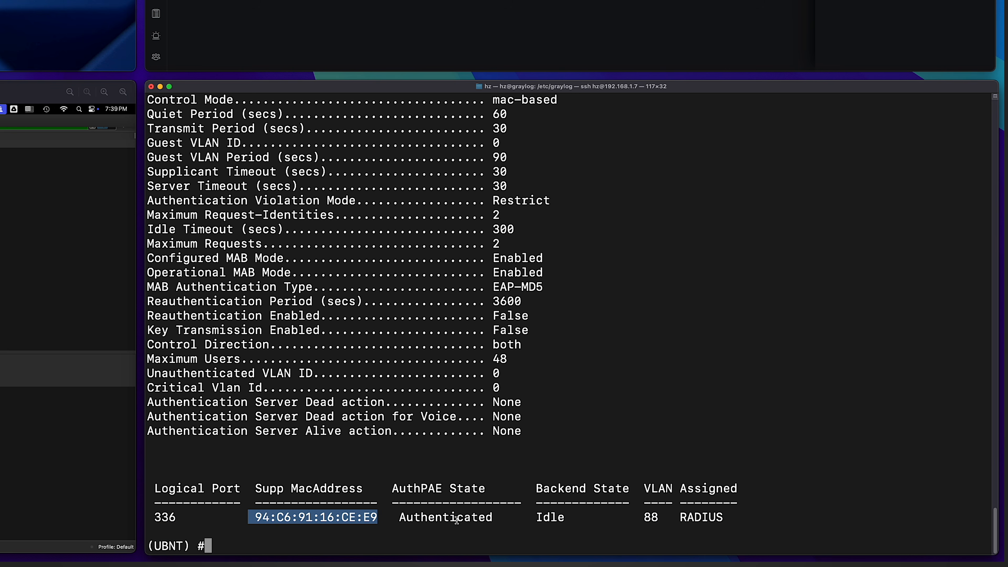
pyautogui.moveTo(663, 516); pyautogui.dragTo(640, 515)
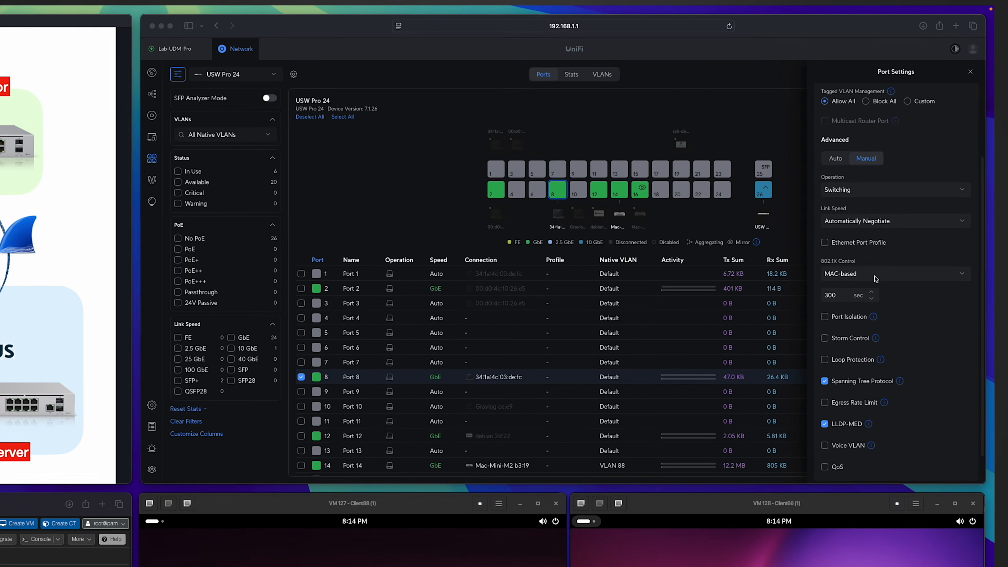
# Switch Port 8's 802.1X control to Multi-host and apply the change.
pyautogui.click(928, 158)
pyautogui.click(853, 339)
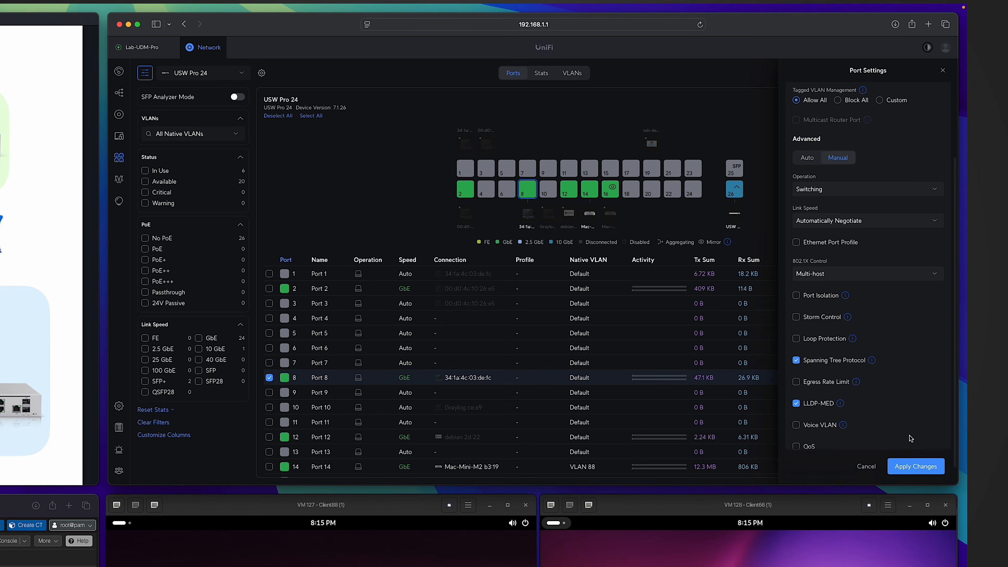
pyautogui.click(911, 467)
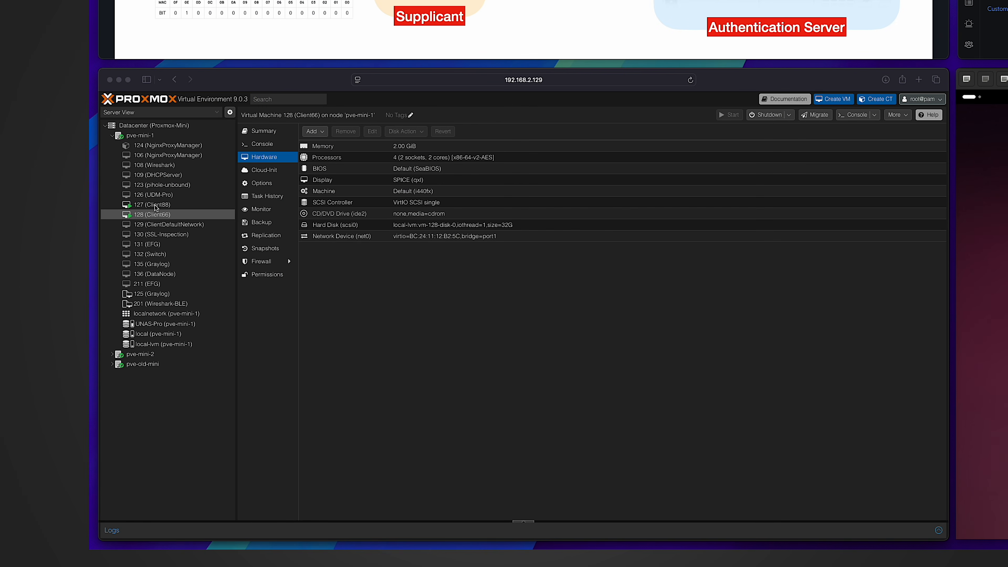
# Check the net0 network device in the Client88 VM's hardware.
pyautogui.click(155, 206)
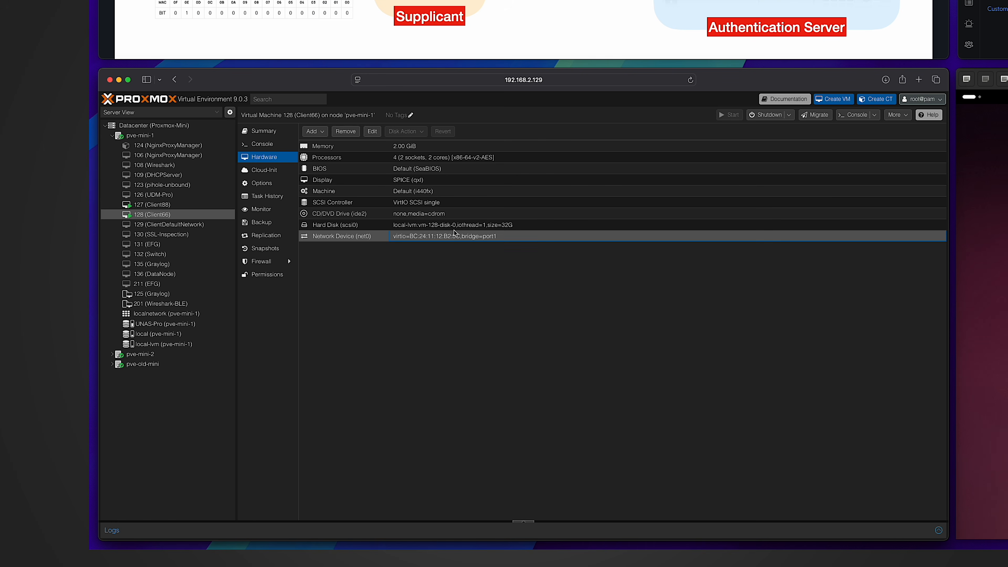
pyautogui.press('Up')
pyautogui.click(512, 238)
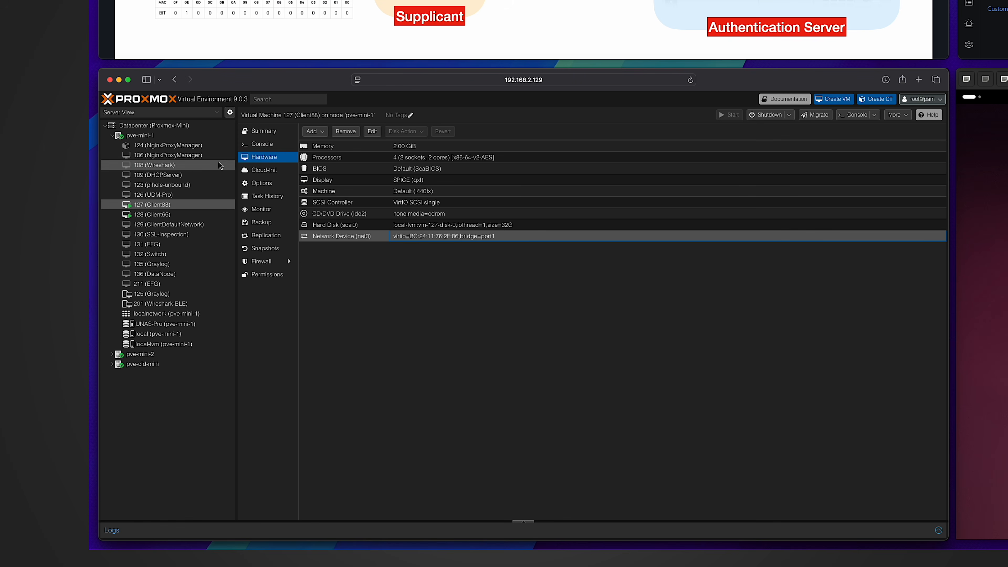
# Show pve-mini-1's network list and inspect the port1 bridge on enp4s0.
pyautogui.click(187, 135)
pyautogui.click(268, 196)
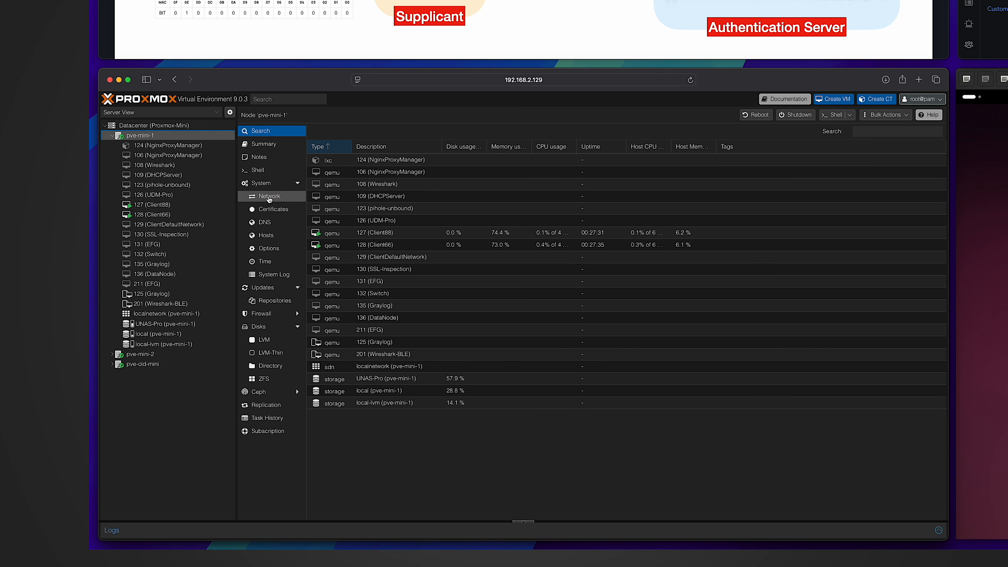
pyautogui.click(458, 229)
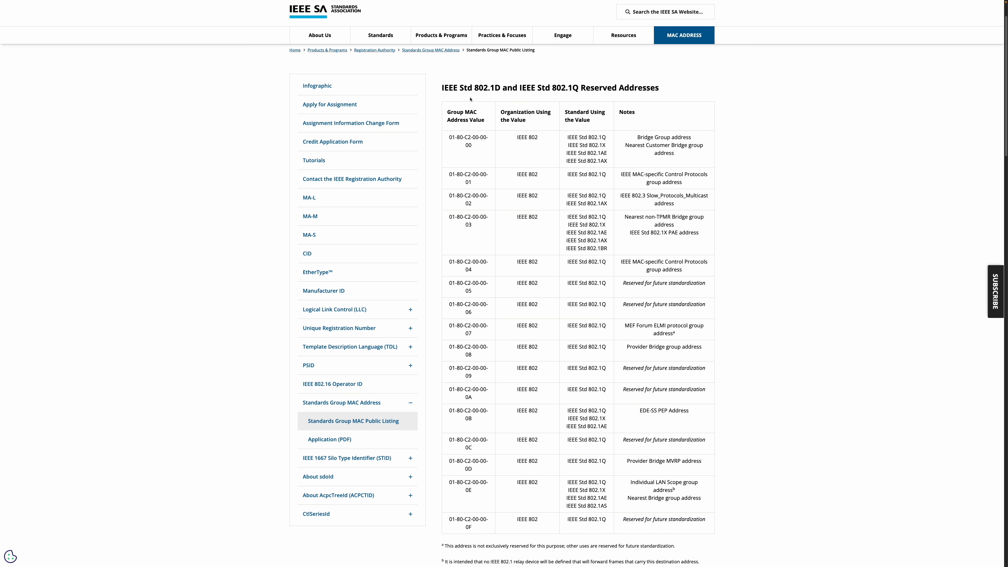
# Highlight the 802.1X PAE group address 01-80-C2-00-00-03 in the reserved address table.
pyautogui.moveTo(446, 218); pyautogui.dragTo(472, 225)
pyautogui.click(477, 230)
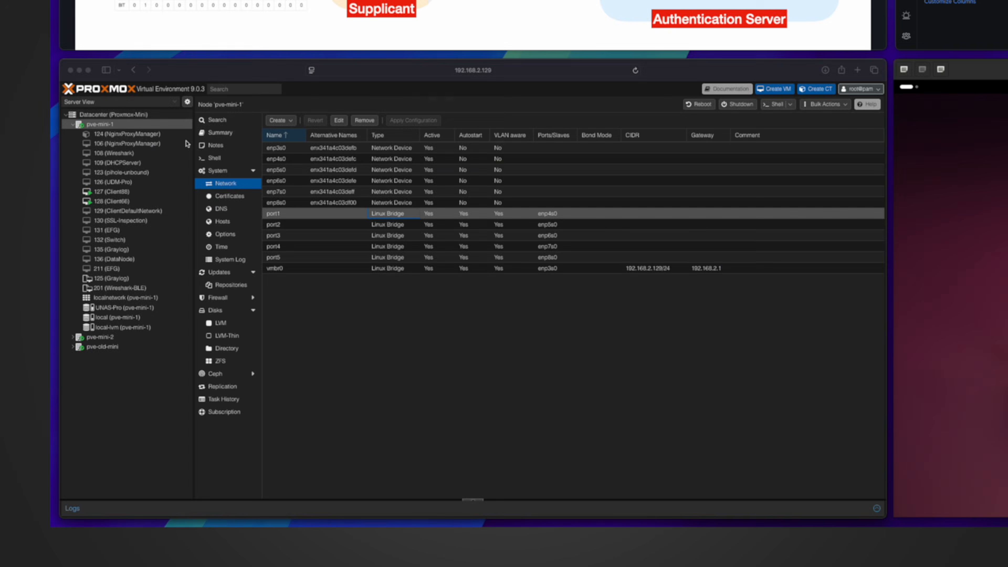
# In pve-mini-1's shell, read port1's bridge group_fwd_mask (0x0) and set it to 8.
pyautogui.click(231, 145)
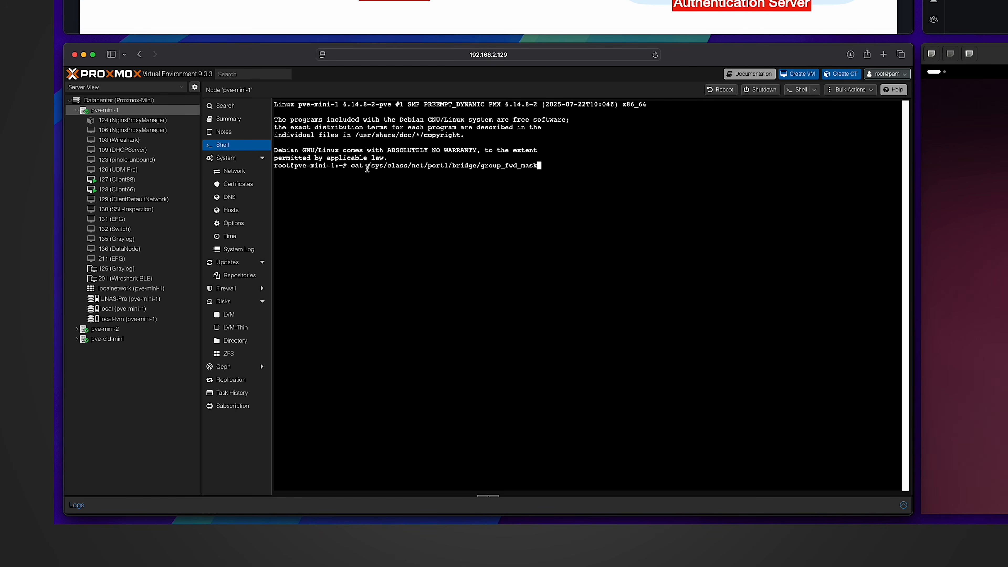
pyautogui.moveTo(366, 166); pyautogui.dragTo(547, 169)
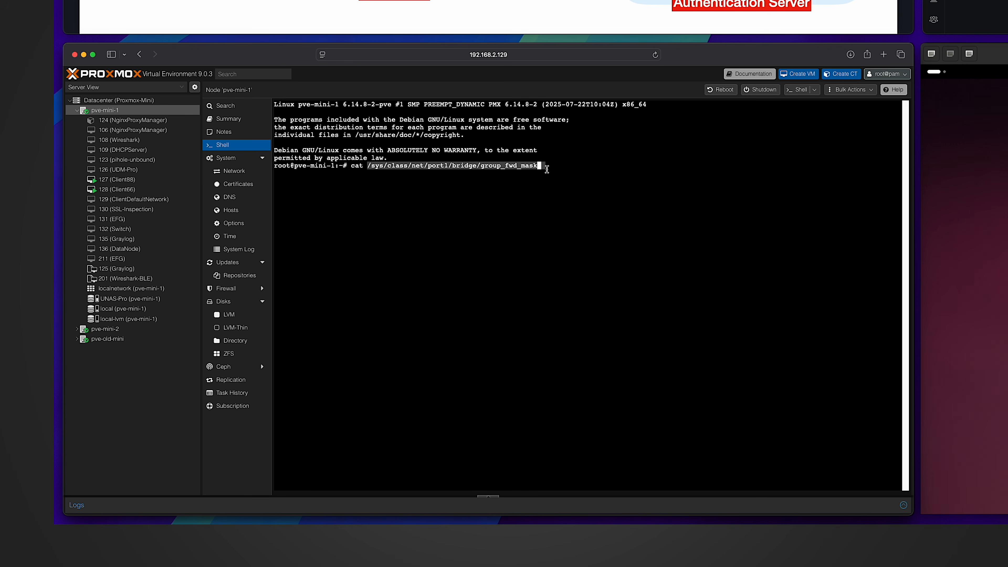
pyautogui.press('Return')
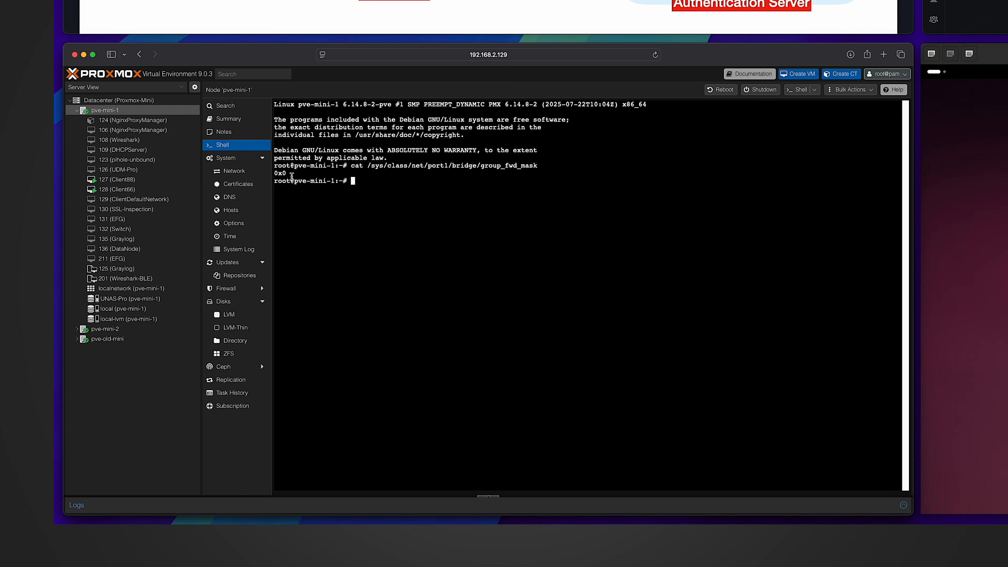
pyautogui.write('echo 8 > /sys/class/net/port1/bridge/group_fwd_mask')
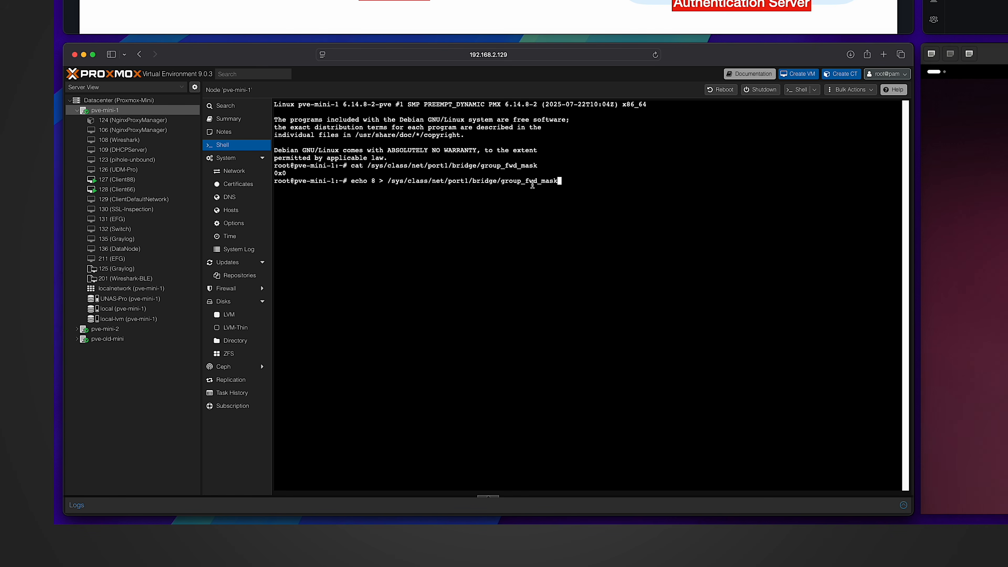
pyautogui.press('Return')
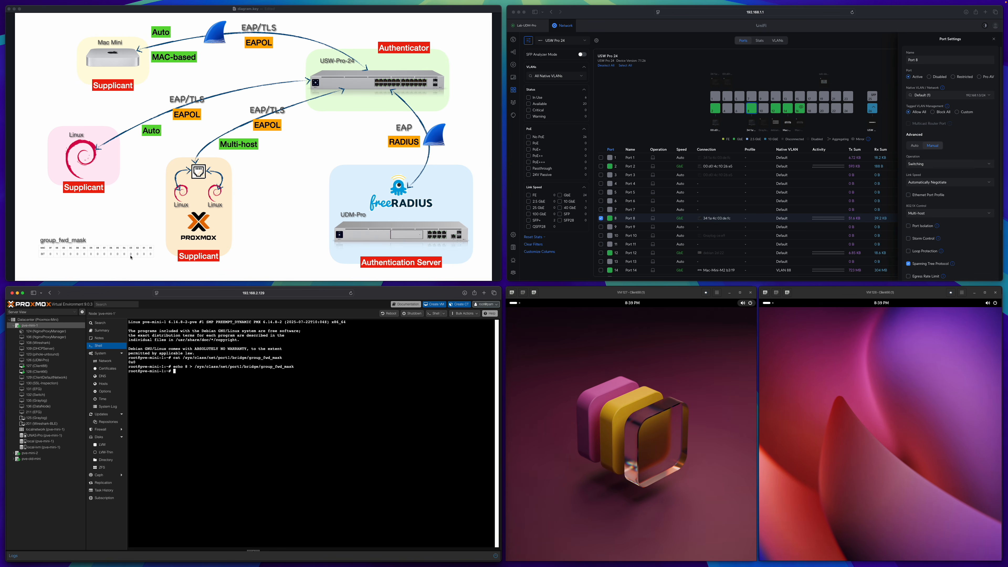
# Open the Security settings of Client88's wired connection.
pyautogui.click(624, 330)
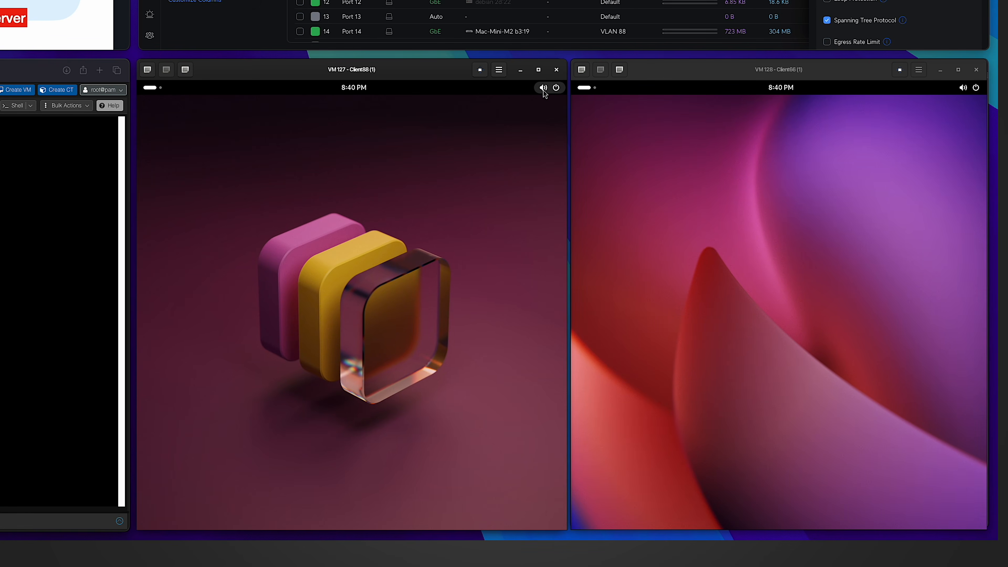
pyautogui.click(544, 88)
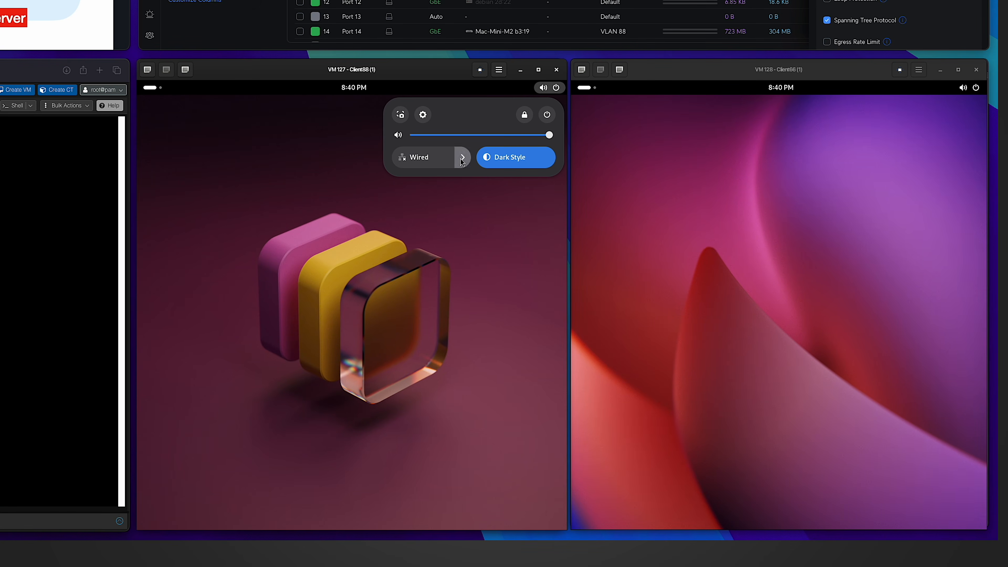
pyautogui.click(461, 159)
pyautogui.click(414, 234)
pyautogui.click(516, 156)
pyautogui.click(330, 230)
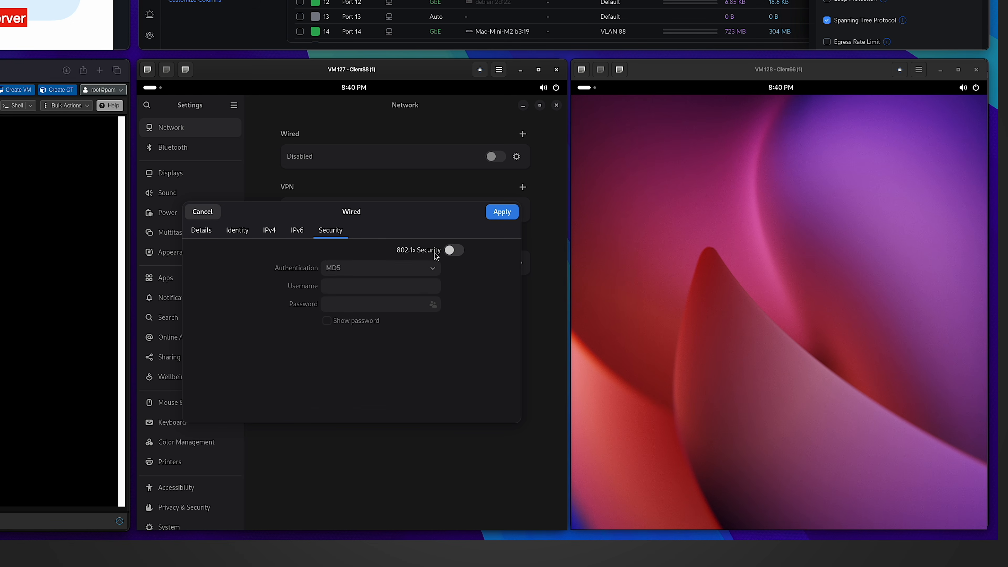
# Enable 802.1x with Protected EAP (PEAP) and no CA certificate required.
pyautogui.click(454, 250)
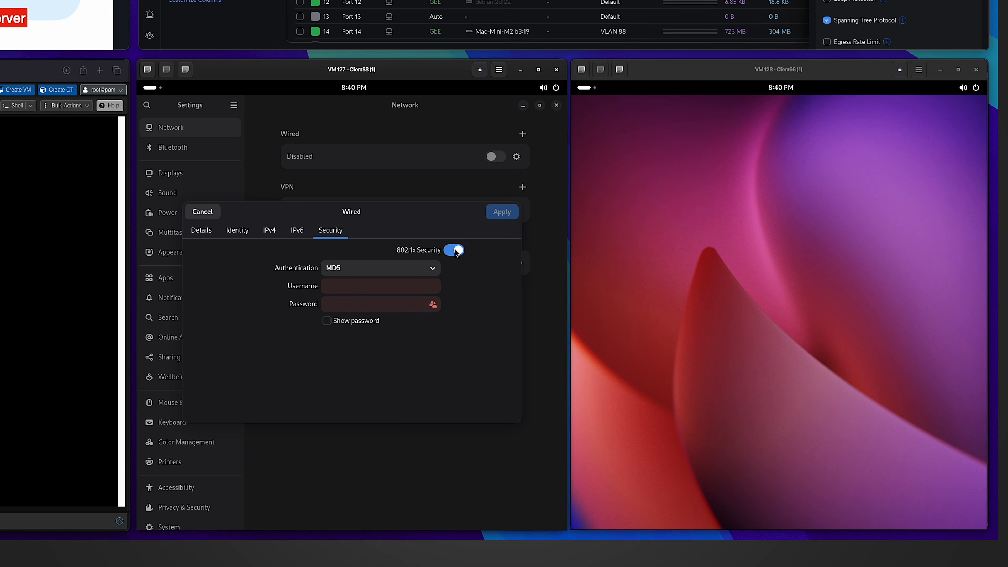
pyautogui.click(360, 269)
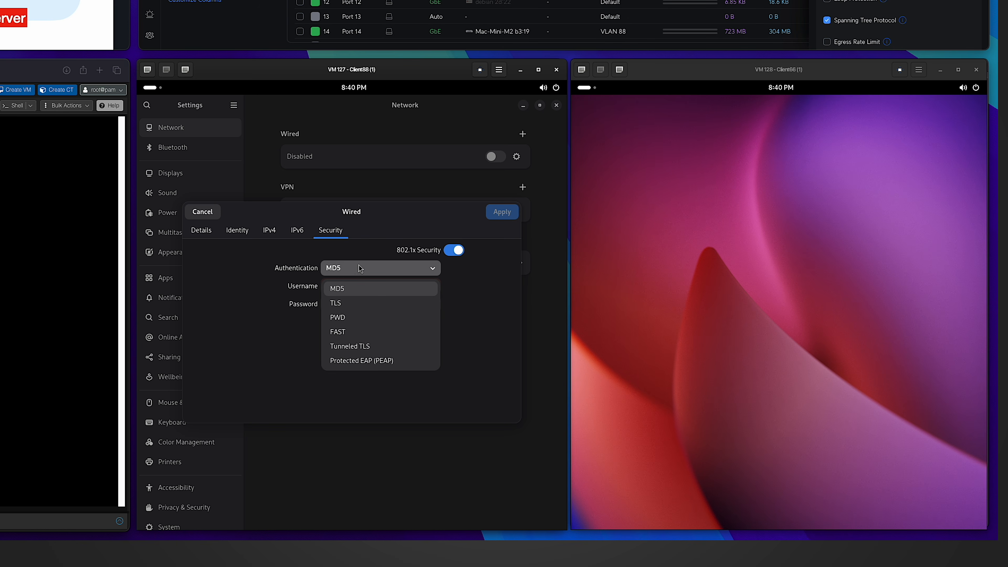
pyautogui.click(354, 362)
pyautogui.click(327, 372)
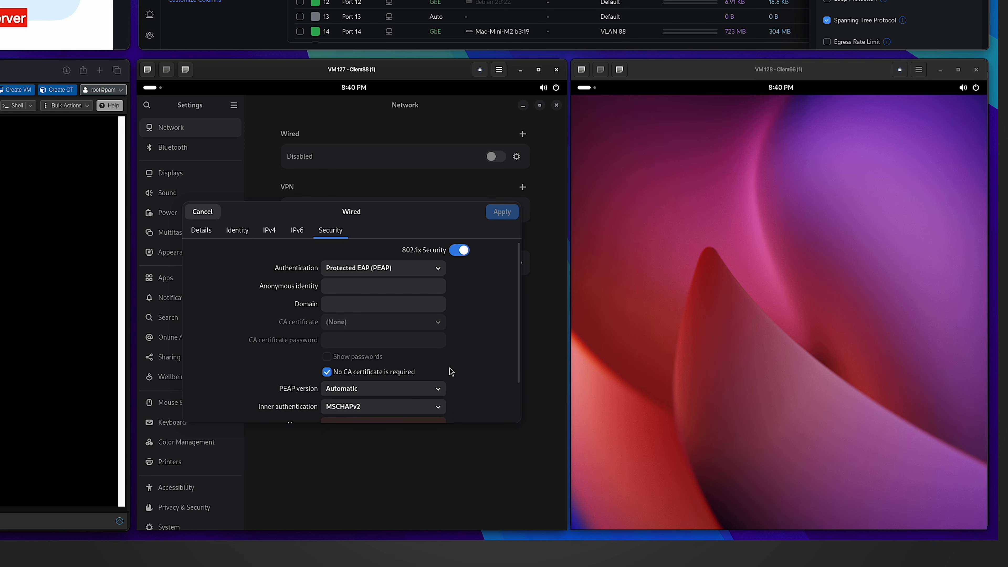
pyautogui.scroll(-3, 449, 369)
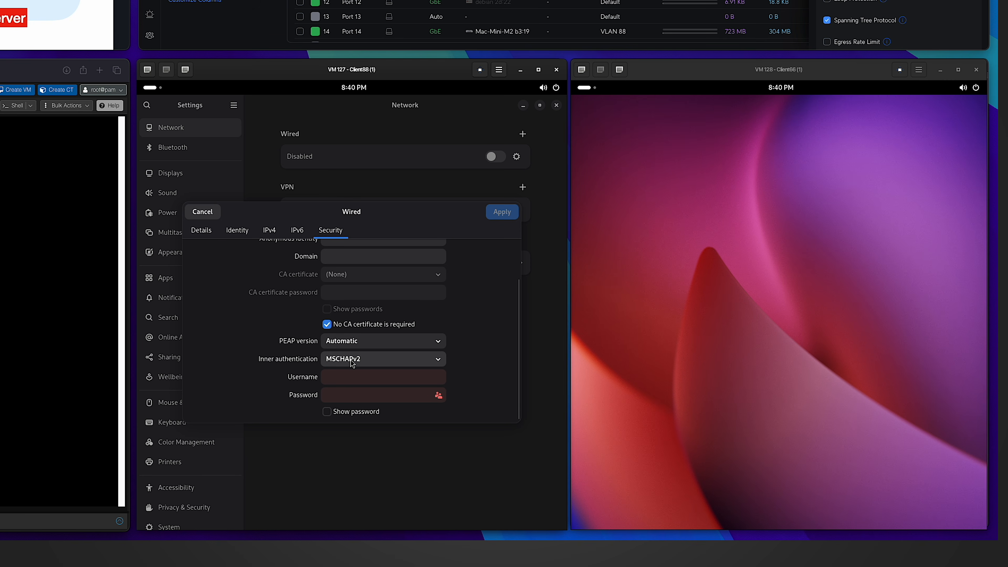
# Enter the PEAP username and password and apply the wired security settings.
pyautogui.click(348, 371)
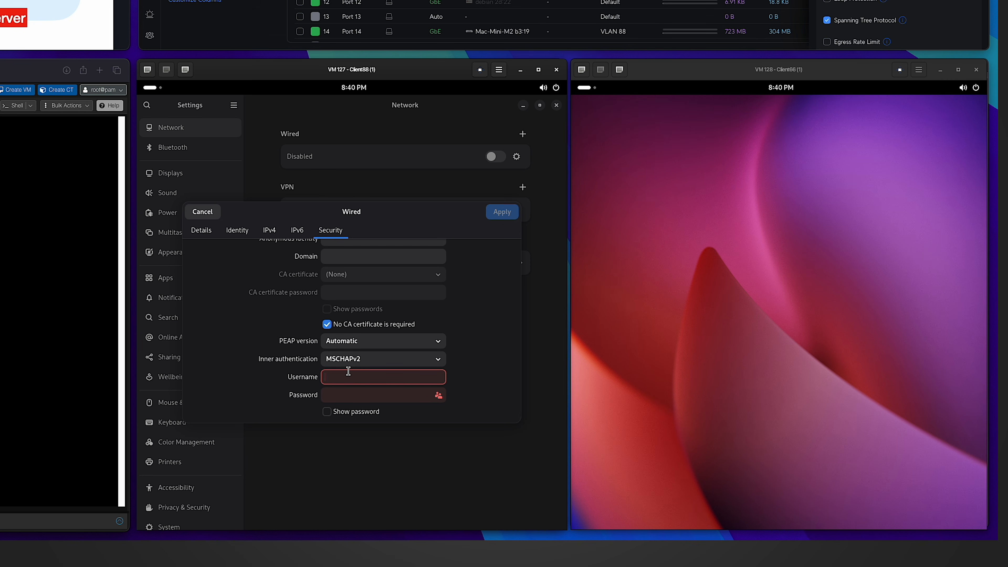
pyautogui.write('hz')
pyautogui.press('Tab')
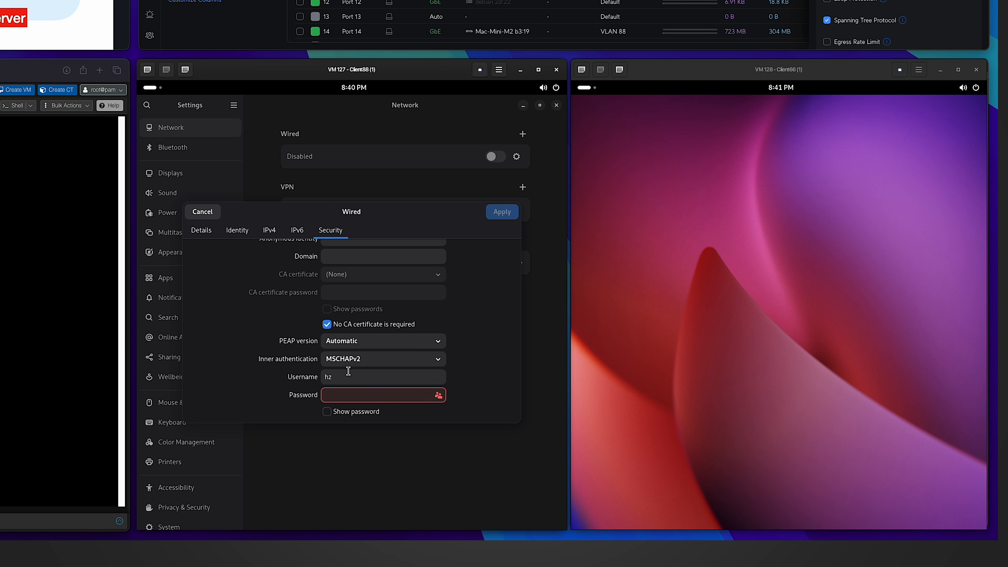
pyautogui.write('1234')
pyautogui.click(326, 411)
pyautogui.click(502, 212)
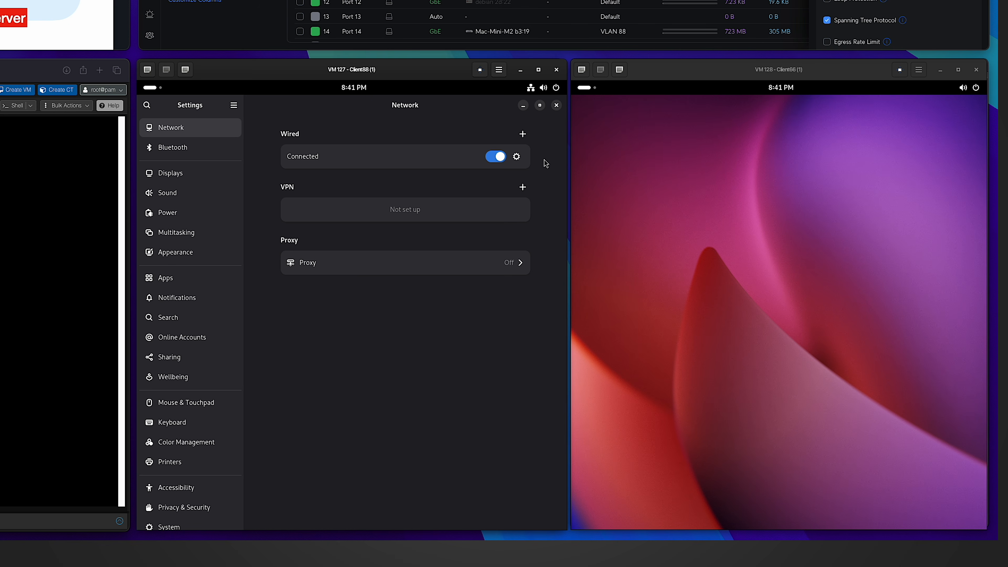
# Confirm Client88's IPv4 192.168.88.226, then open Client66's wired security settings.
pyautogui.click(516, 156)
pyautogui.moveTo(276, 231); pyautogui.dragTo(293, 231)
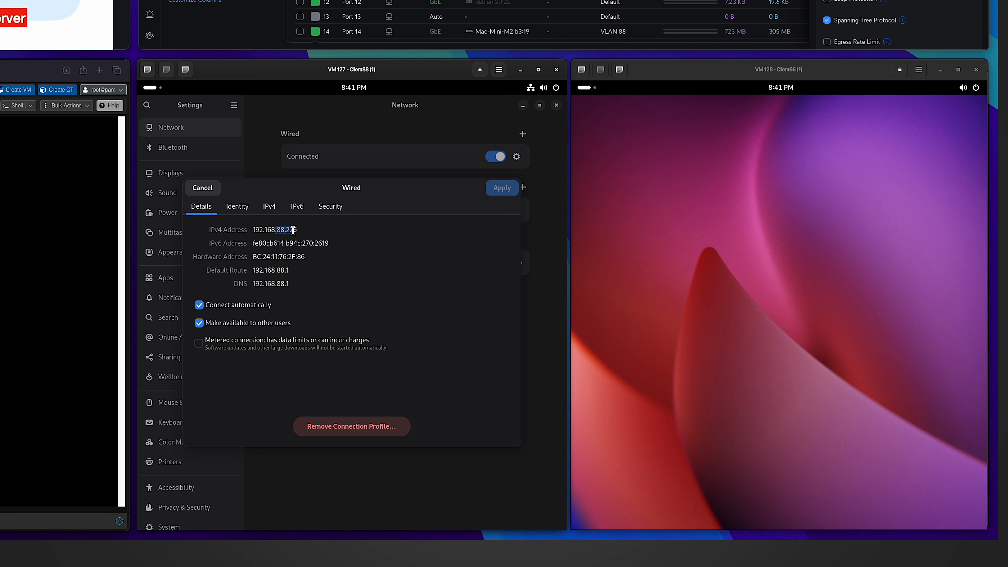
pyautogui.click(700, 231)
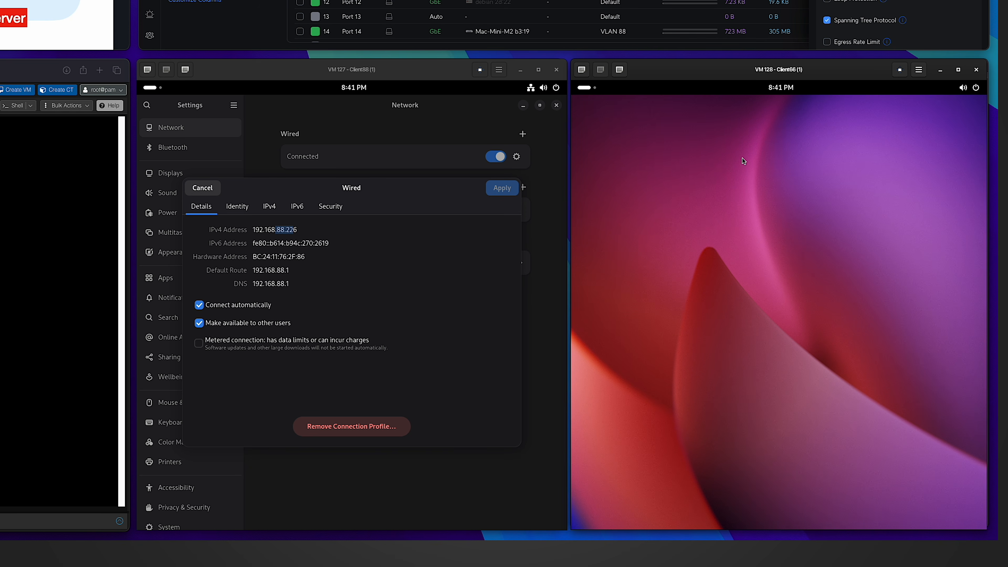
pyautogui.click(976, 87)
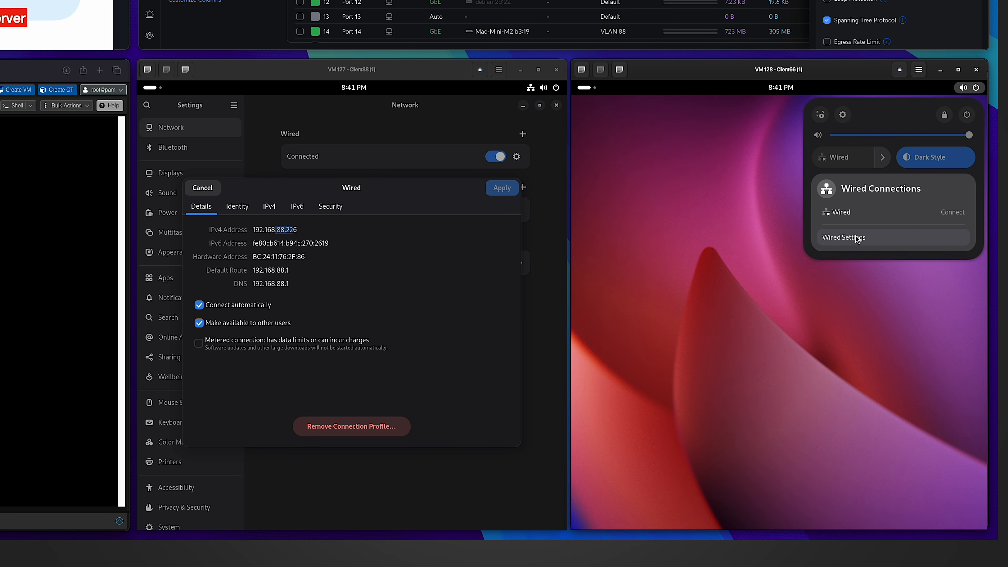
pyautogui.click(855, 235)
pyautogui.click(939, 156)
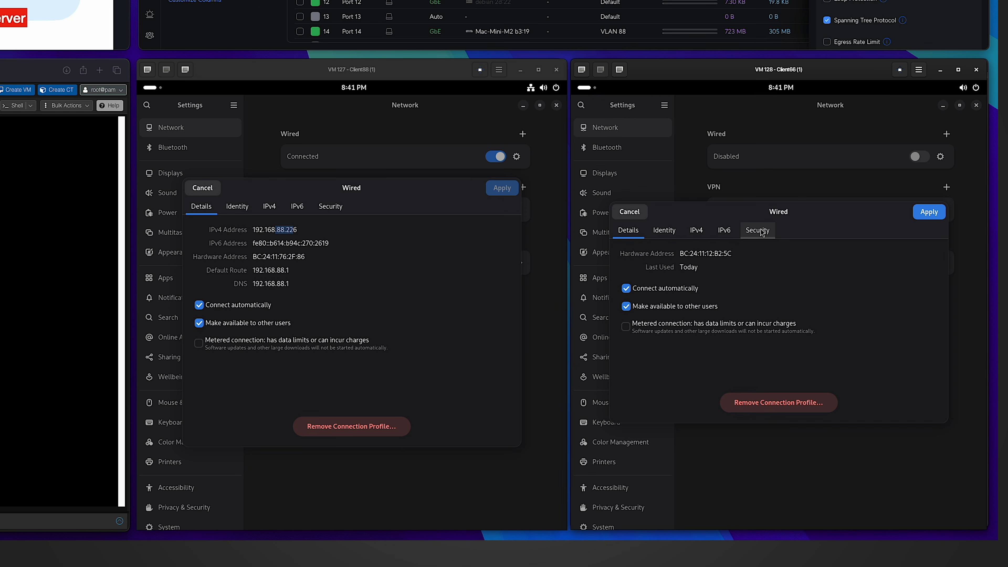
pyautogui.click(761, 230)
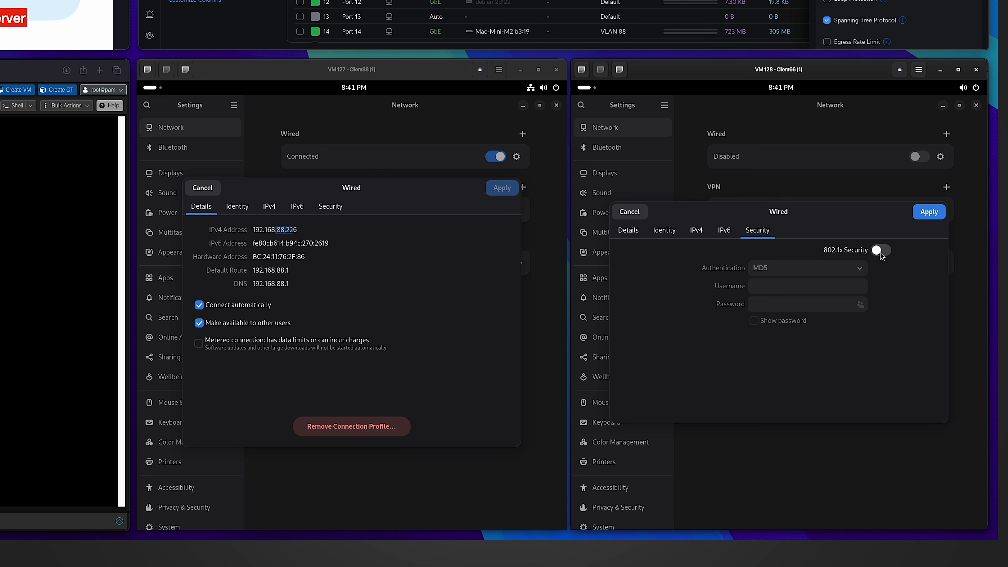
# Enable 802.1x PEAP on Client66 with its username, apply, and view its 192.168.66 address.
pyautogui.click(880, 253)
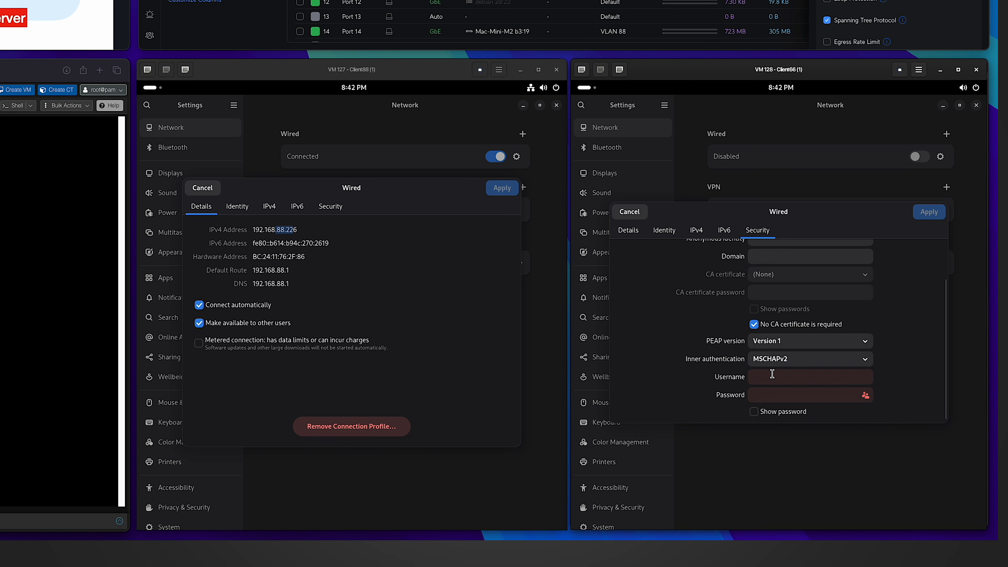
pyautogui.click(772, 374)
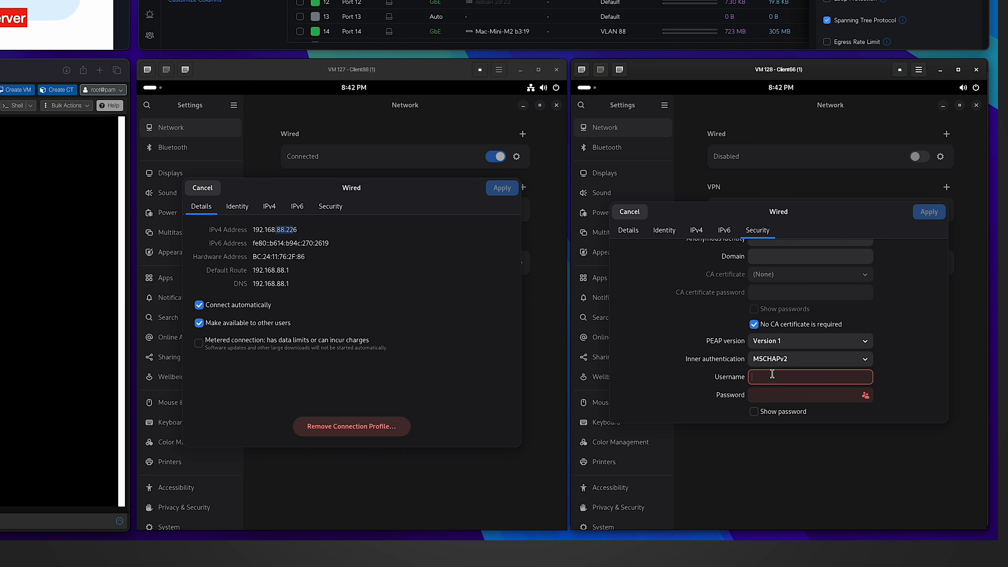
pyautogui.write('xyz')
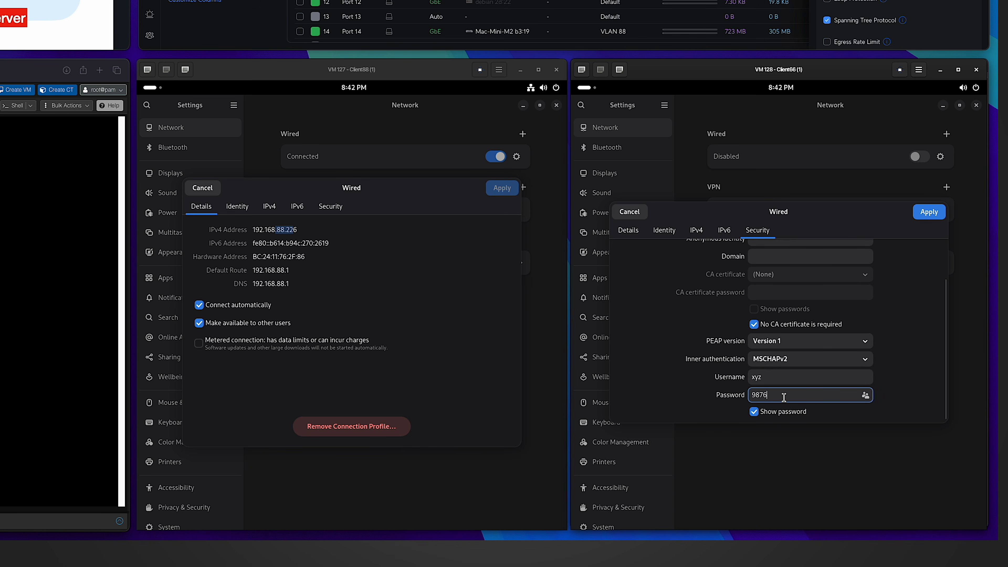
pyautogui.click(928, 212)
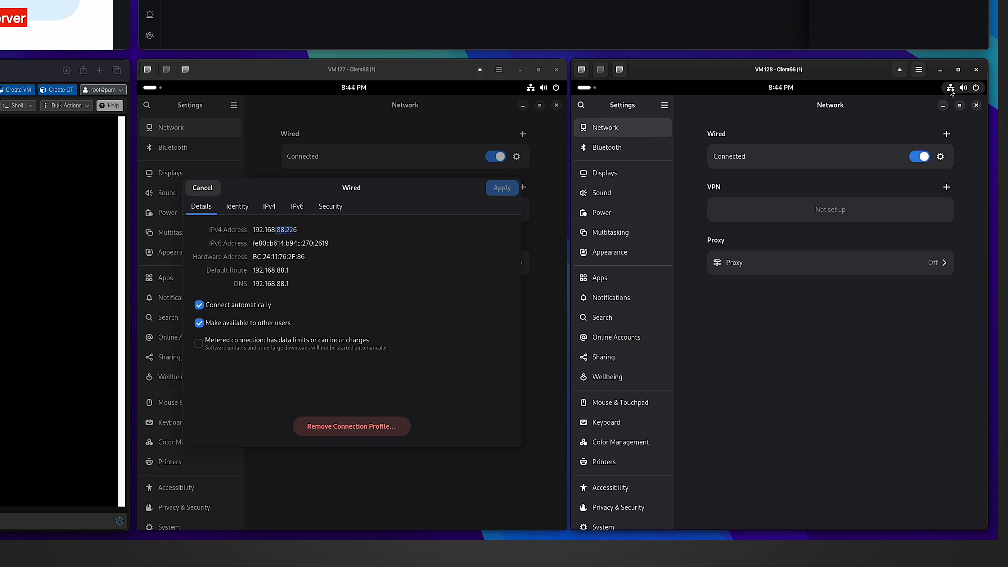
pyautogui.click(940, 156)
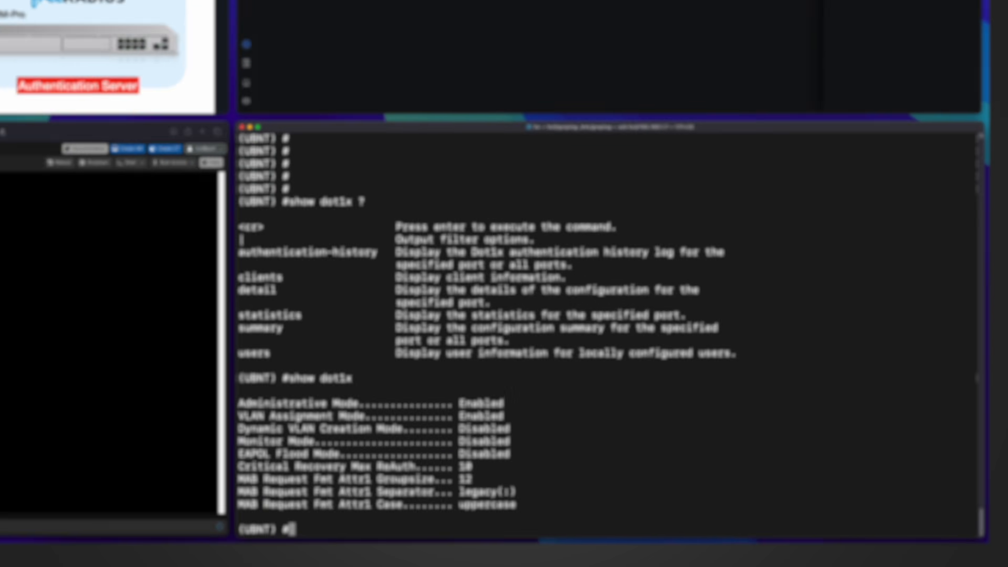
# Run 'show dot1x clients 0/8' and mark both clients' user names and VLAN Ids 88 and 66.
pyautogui.press('Up')
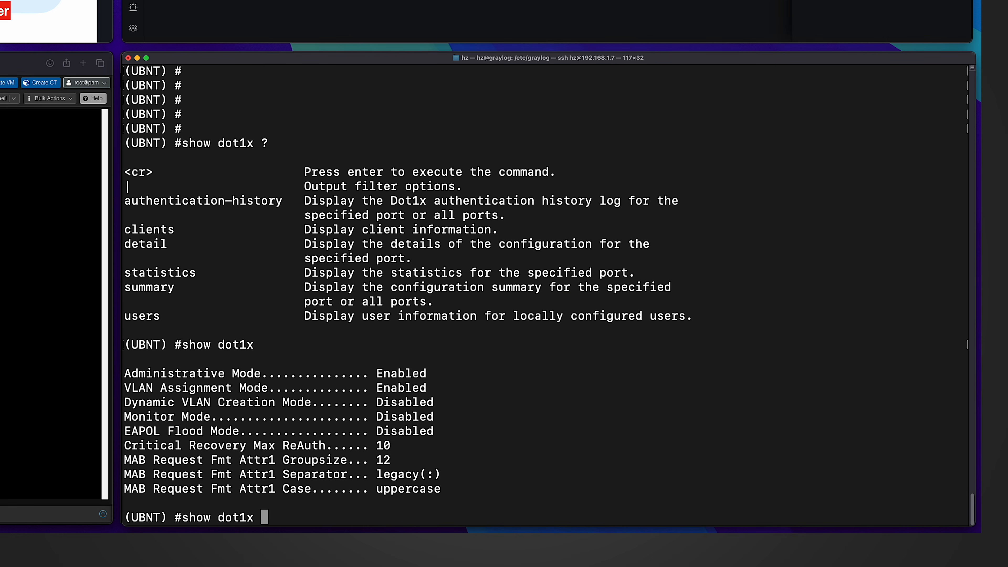
pyautogui.write('clients 0/8')
pyautogui.press('Return')
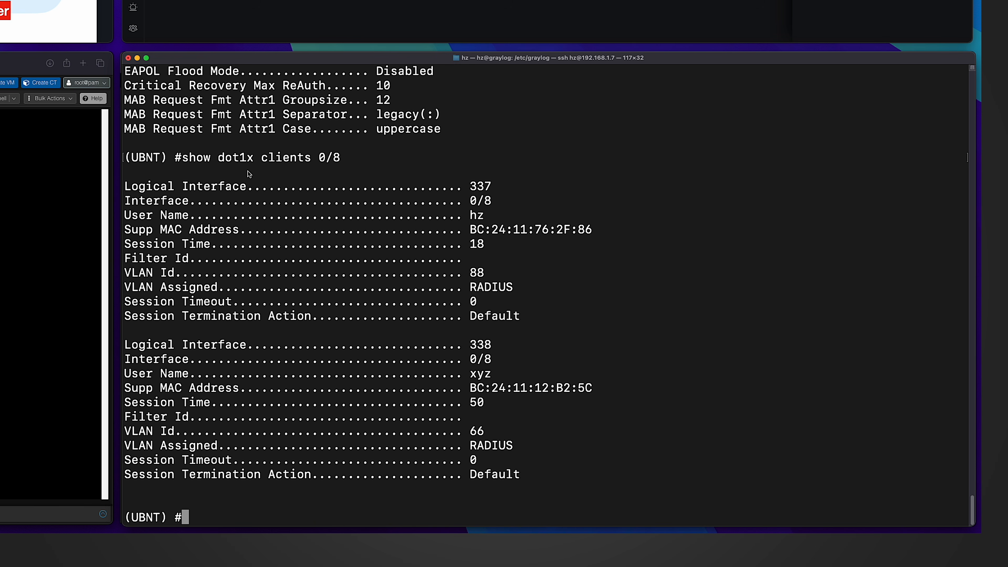
pyautogui.doubleClick(478, 214)
pyautogui.doubleClick(476, 374)
pyautogui.doubleClick(478, 432)
pyautogui.doubleClick(476, 273)
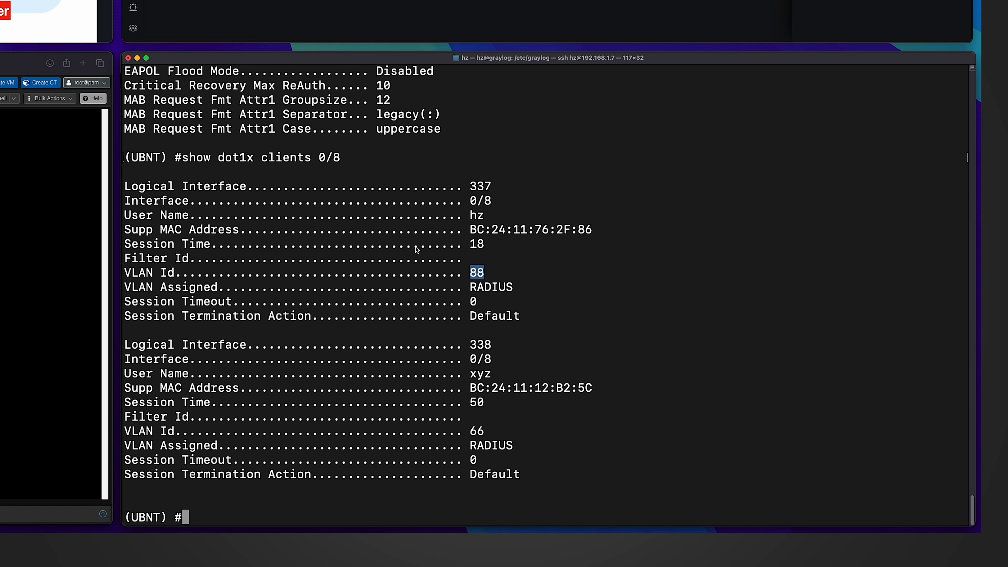